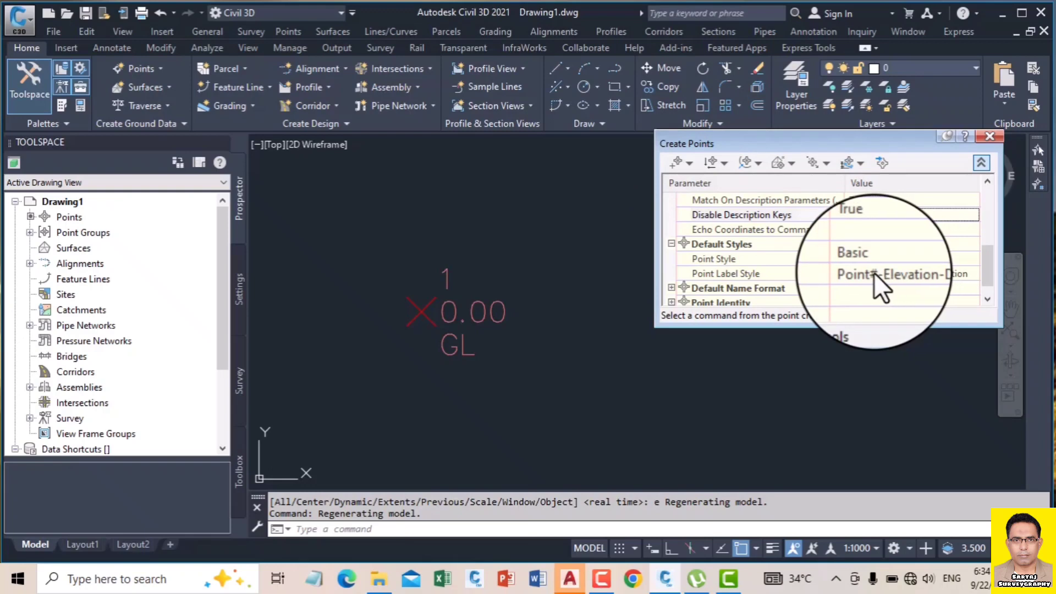
# Manually place a second point below and to the right of point 1, and set the default point label style to Northing and Easting.
pyautogui.click(678, 159)
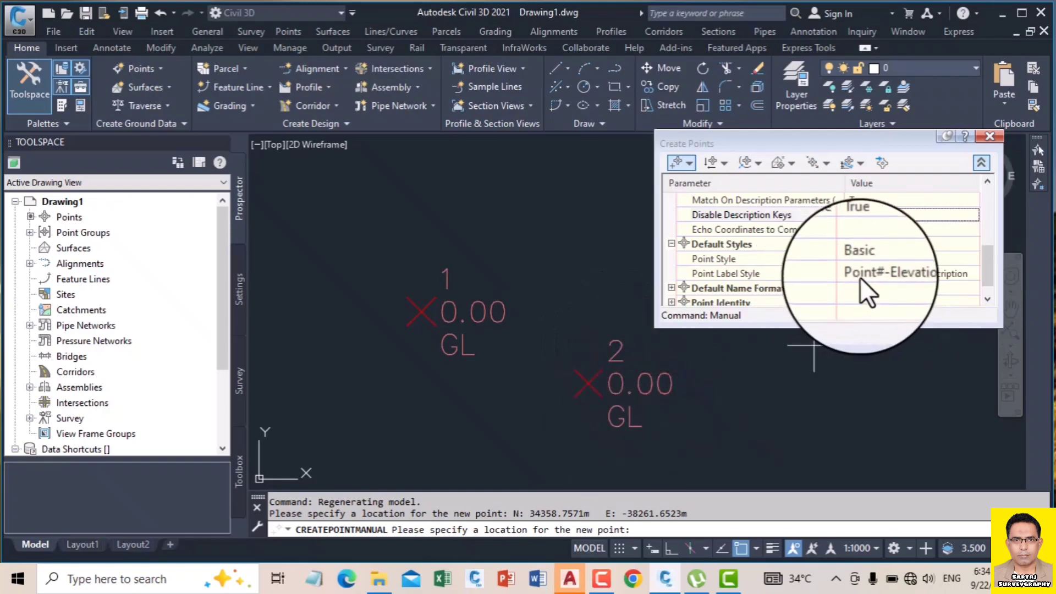
pyautogui.click(957, 273)
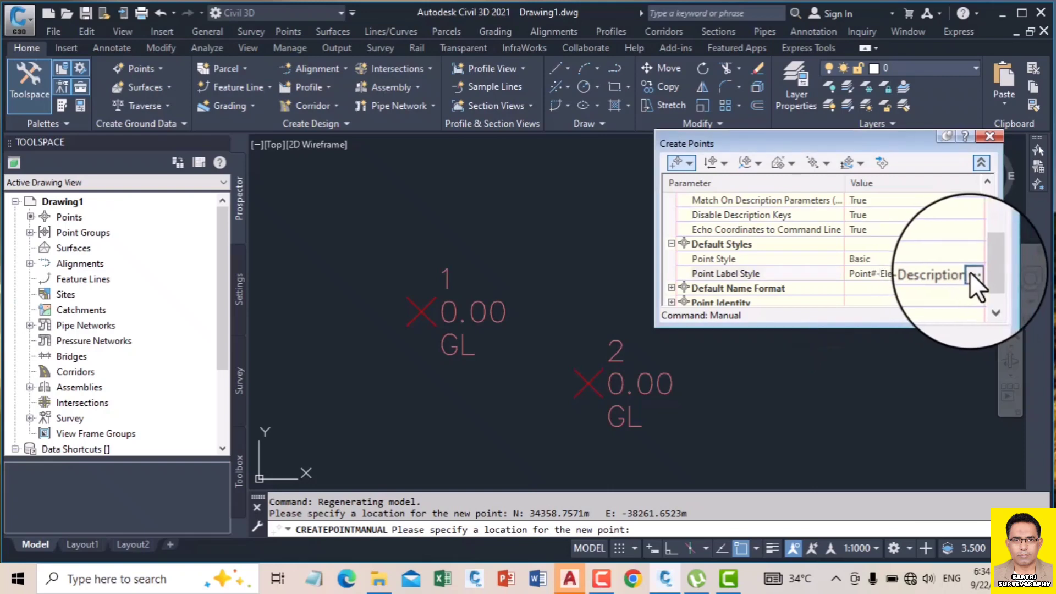
pyautogui.click(972, 275)
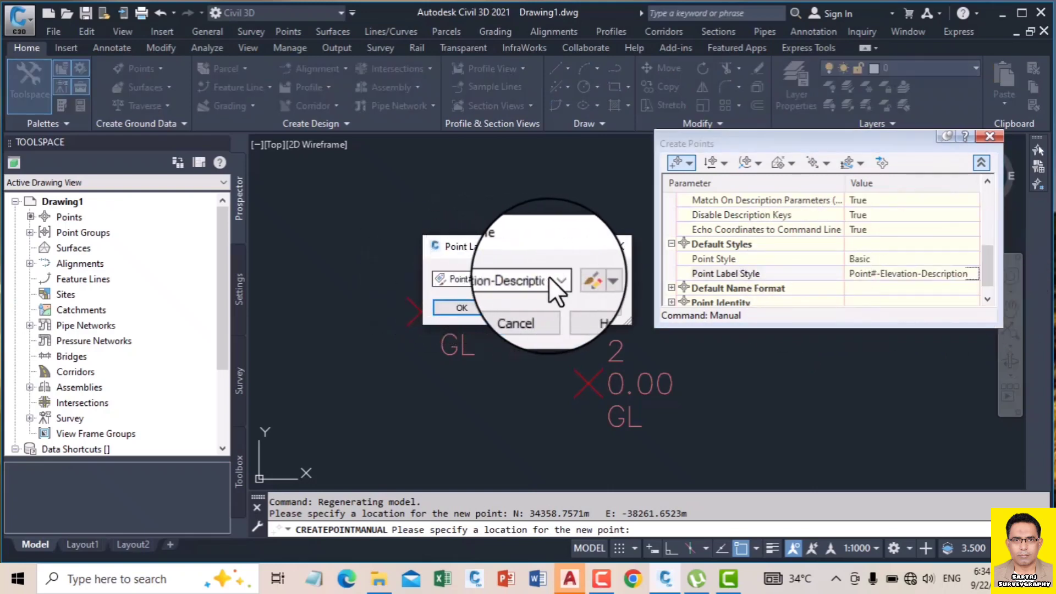
pyautogui.click(556, 279)
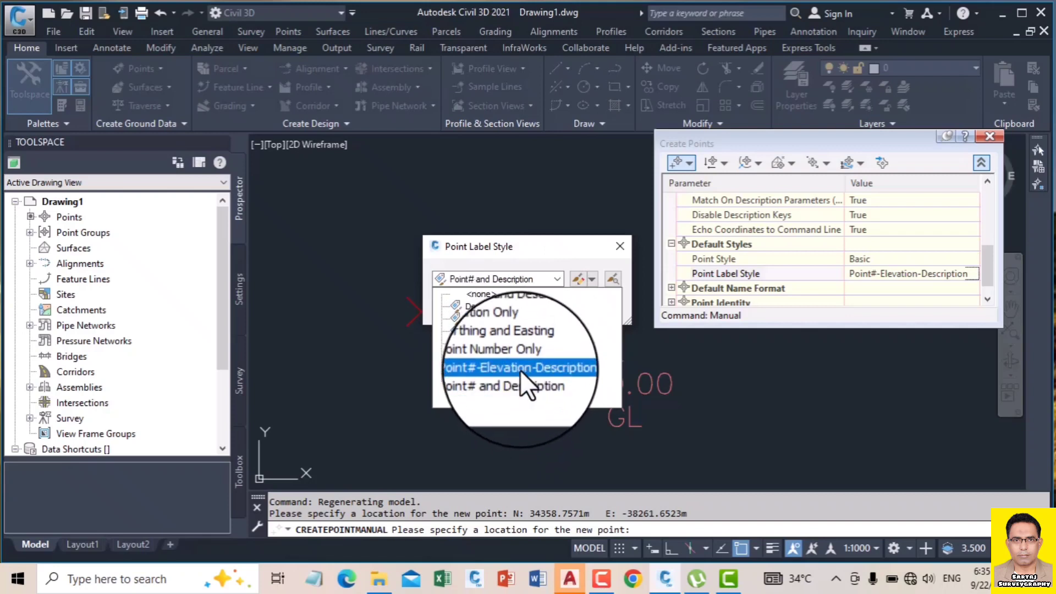
pyautogui.click(510, 343)
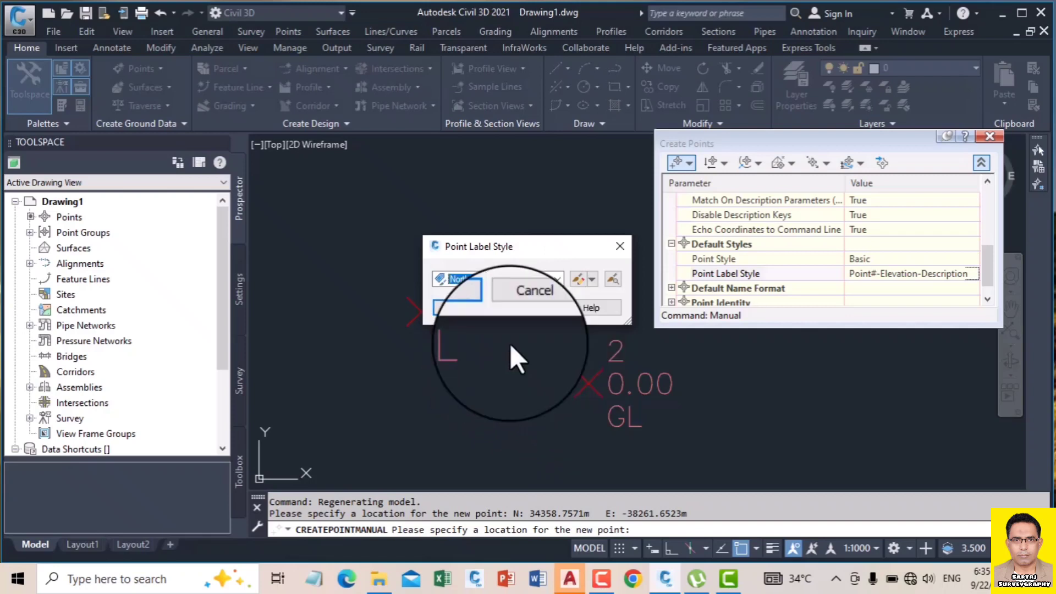
pyautogui.click(468, 306)
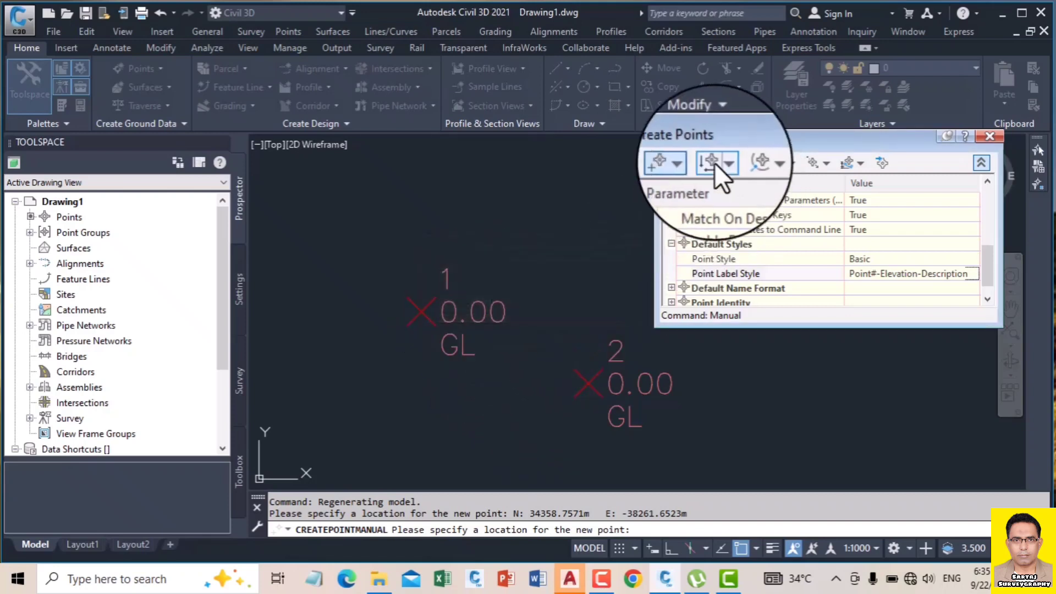
# Manually place a third point above point 2 using the Northing and Easting label style.
pyautogui.click(680, 163)
pyautogui.scroll(-5, 456, 187)
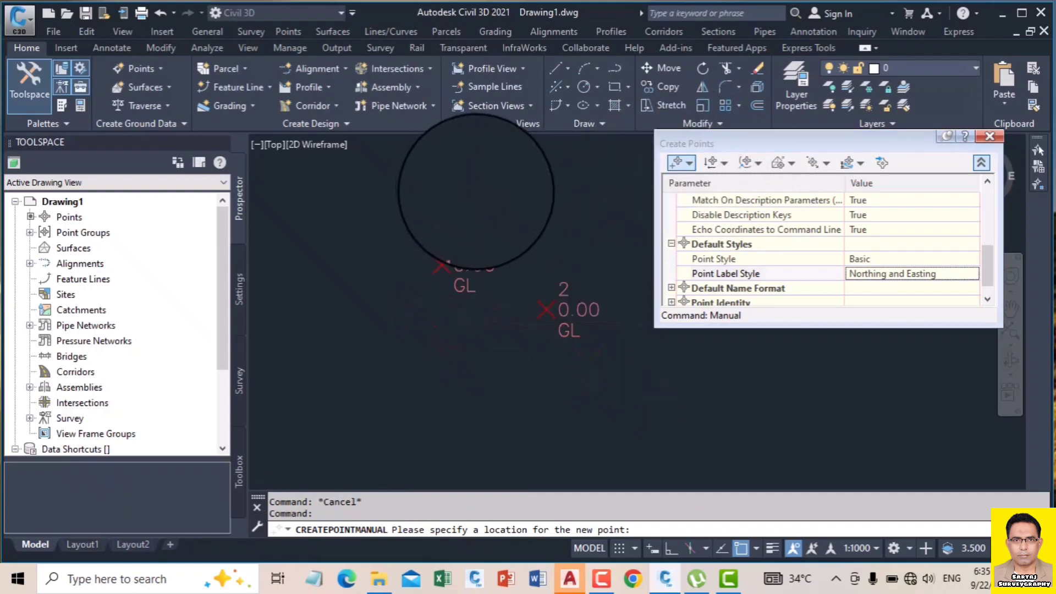
pyautogui.moveTo(583, 304); pyautogui.dragTo(292, 363, button='middle')
pyautogui.scroll(6, 612, 346)
pyautogui.moveTo(647, 338); pyautogui.dragTo(391, 410, button='middle')
pyautogui.click(437, 175)
pyautogui.scroll(-4, 531, 250)
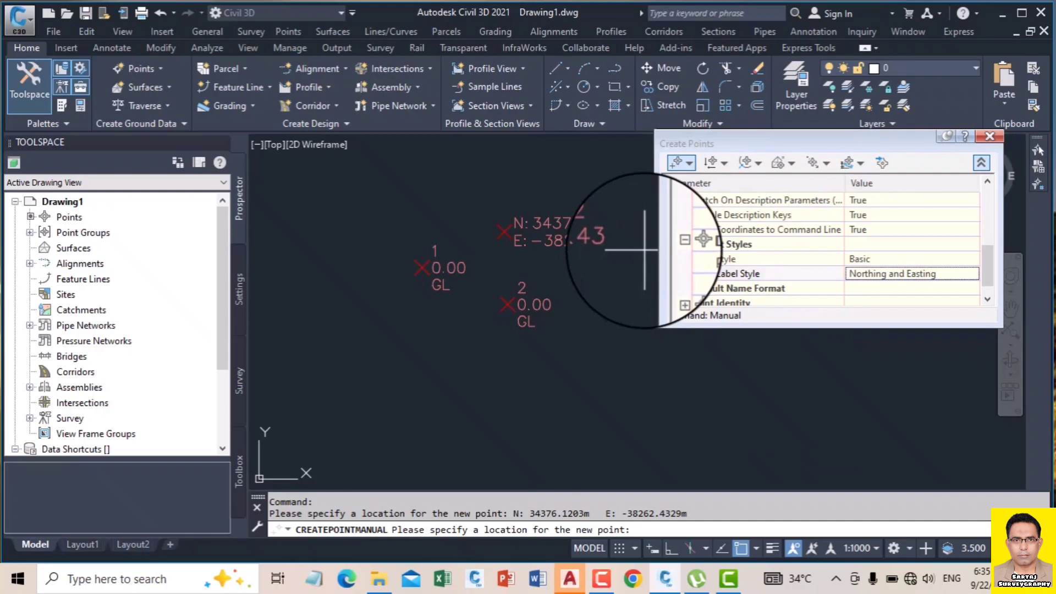
# Examine the list of available point label styles, keeping the current selection.
pyautogui.click(924, 273)
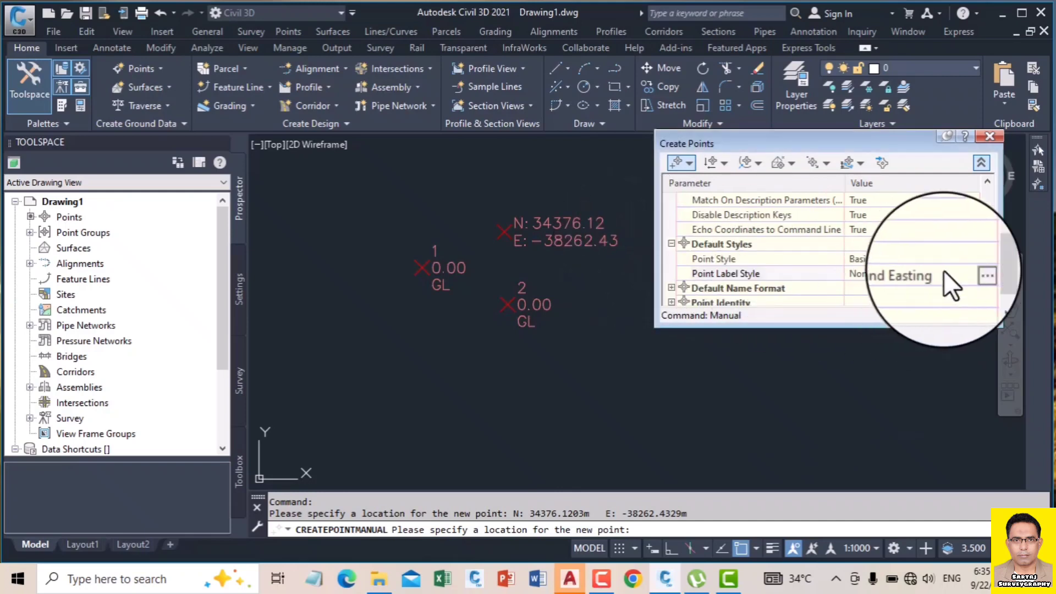
pyautogui.click(971, 273)
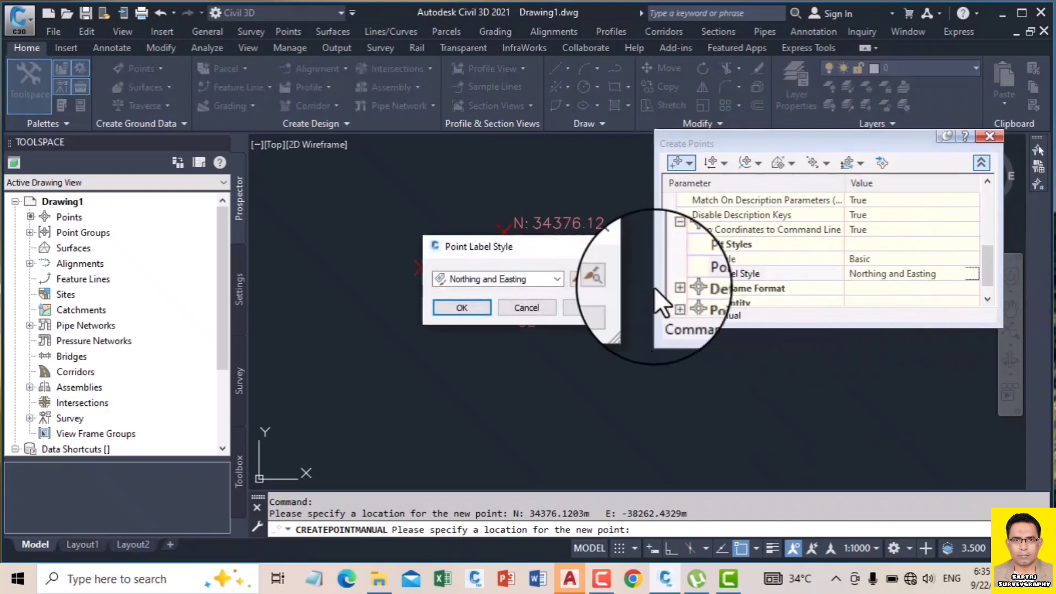
pyautogui.click(557, 279)
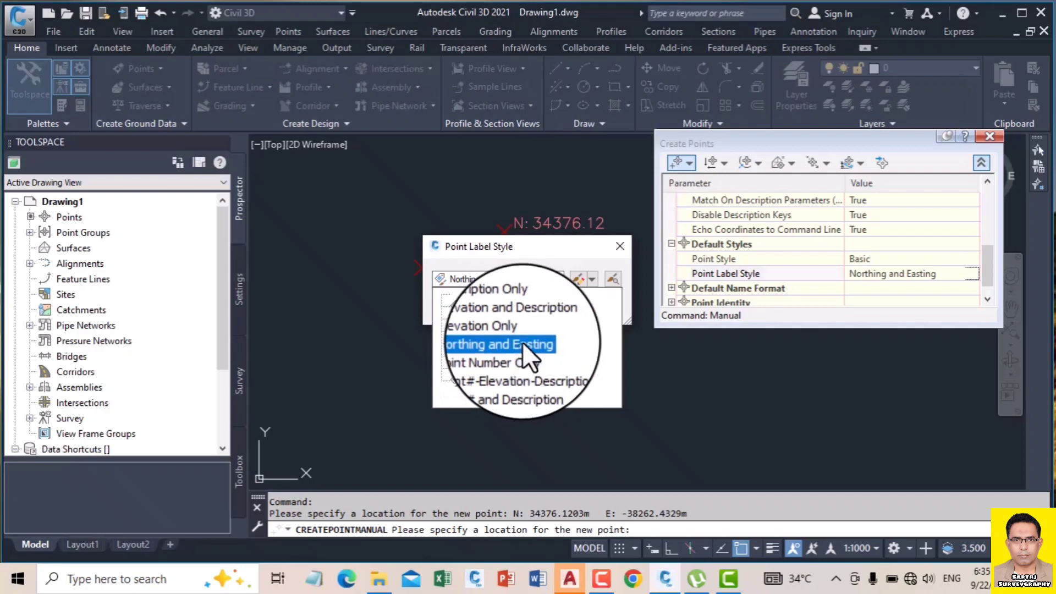
pyautogui.click(620, 246)
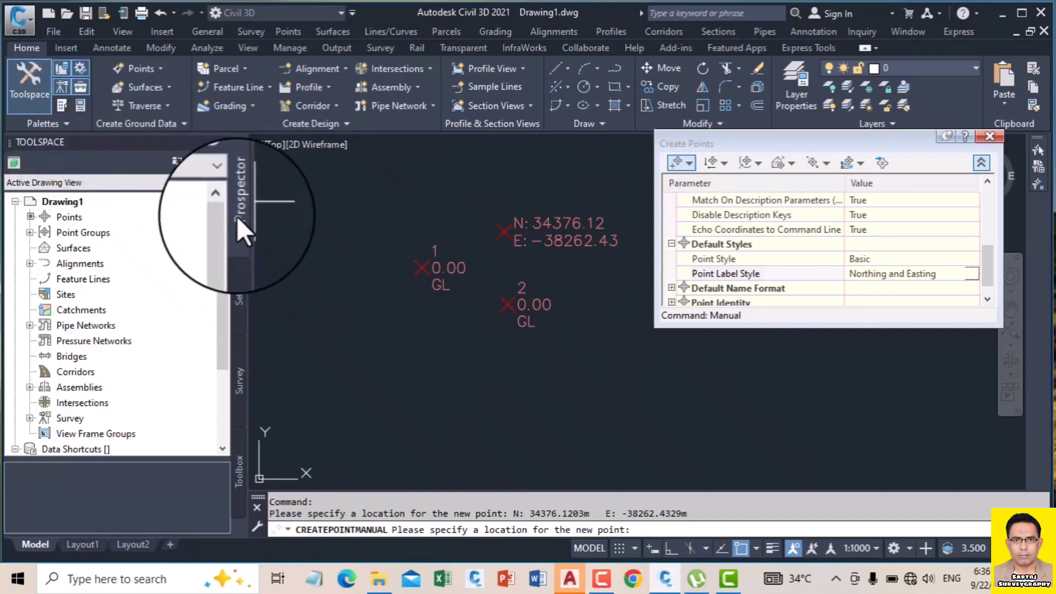
pyautogui.click(33, 92)
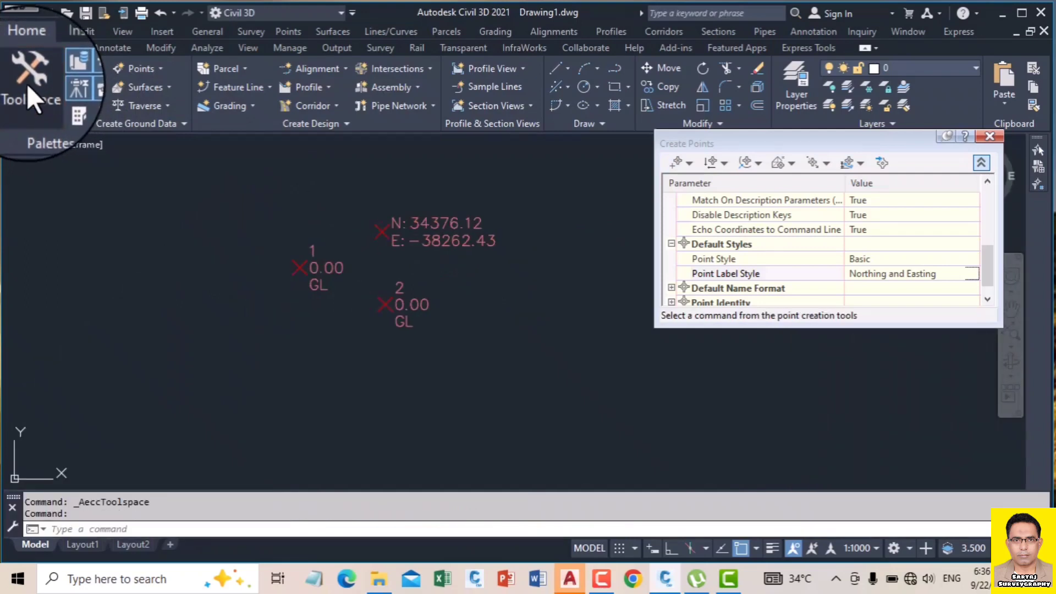
pyautogui.click(29, 89)
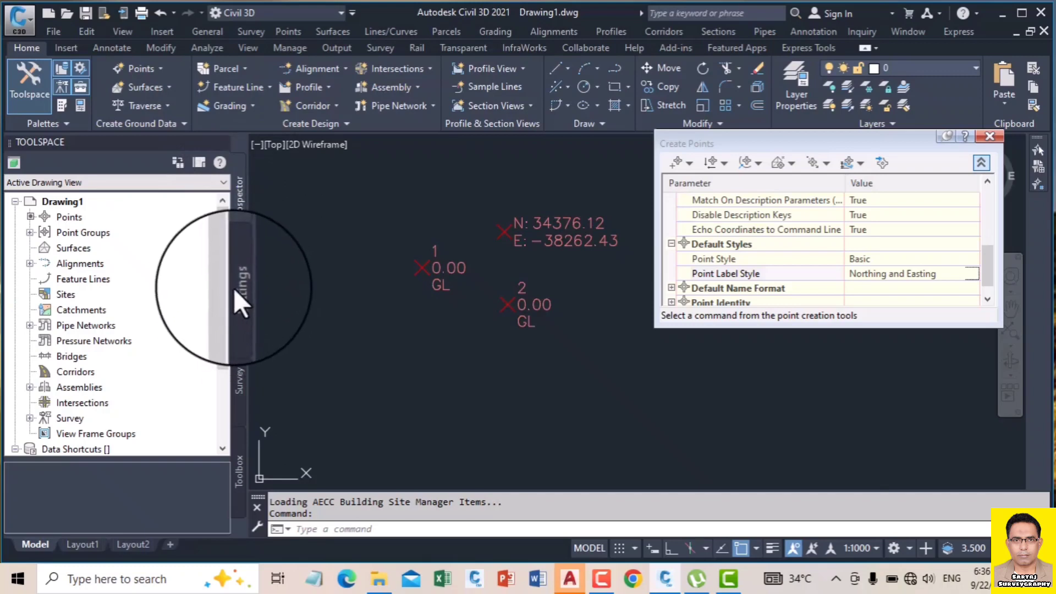
pyautogui.click(30, 233)
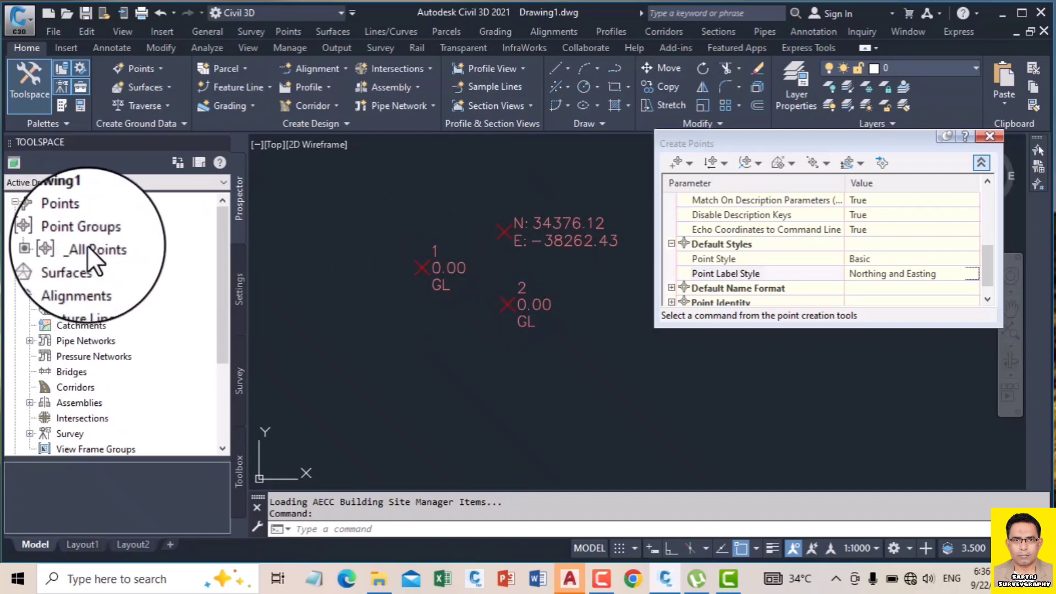
# Copy the Northing and Easting point label style in the drawing settings and name the copy "Northing and Easting Elev".
pyautogui.click(239, 289)
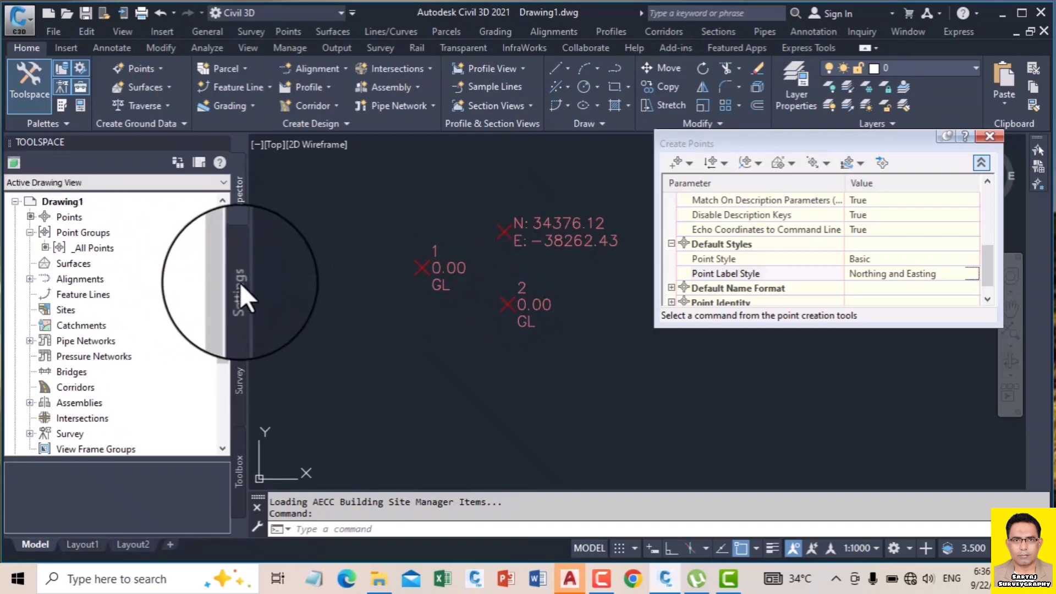
pyautogui.click(30, 232)
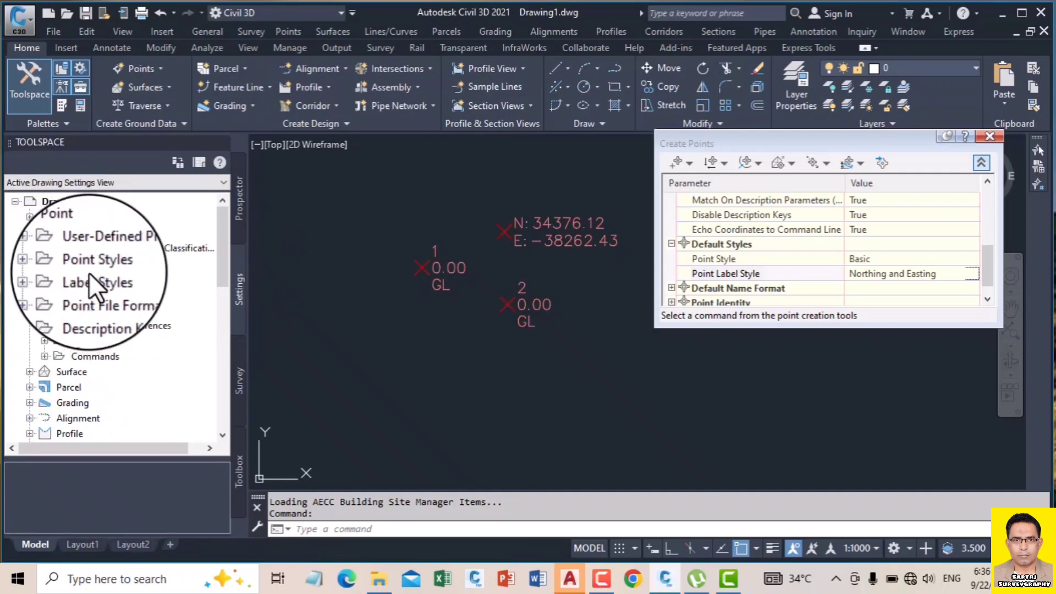
pyautogui.click(45, 278)
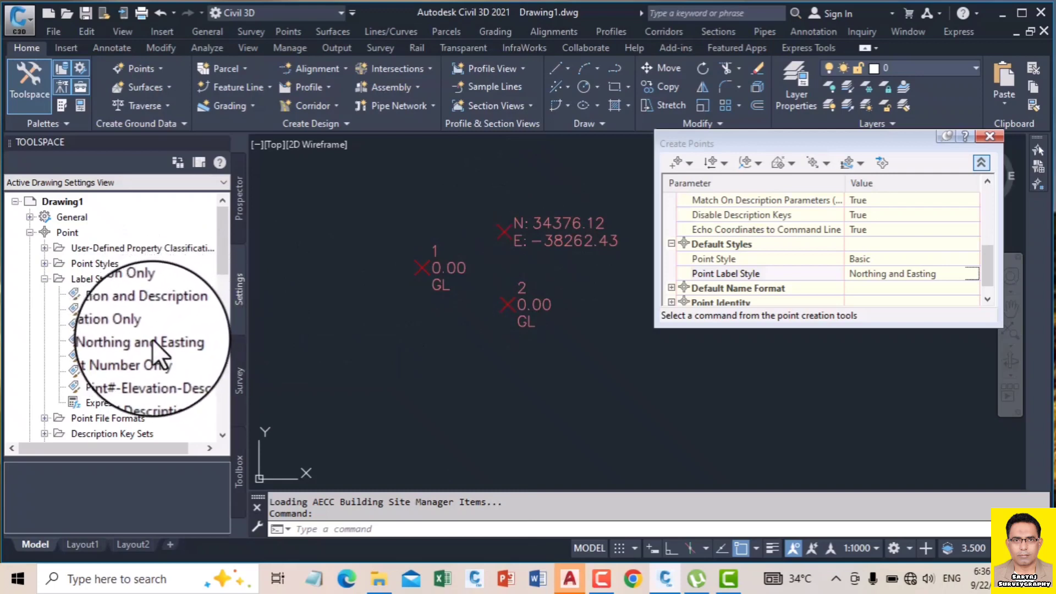
pyautogui.click(128, 342)
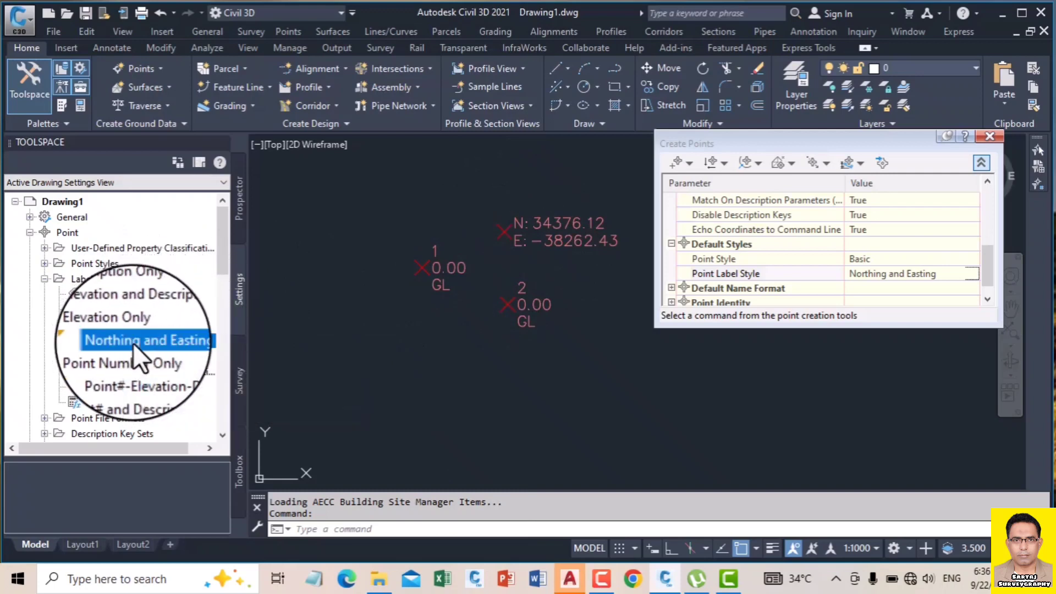
pyautogui.rightClick(169, 338)
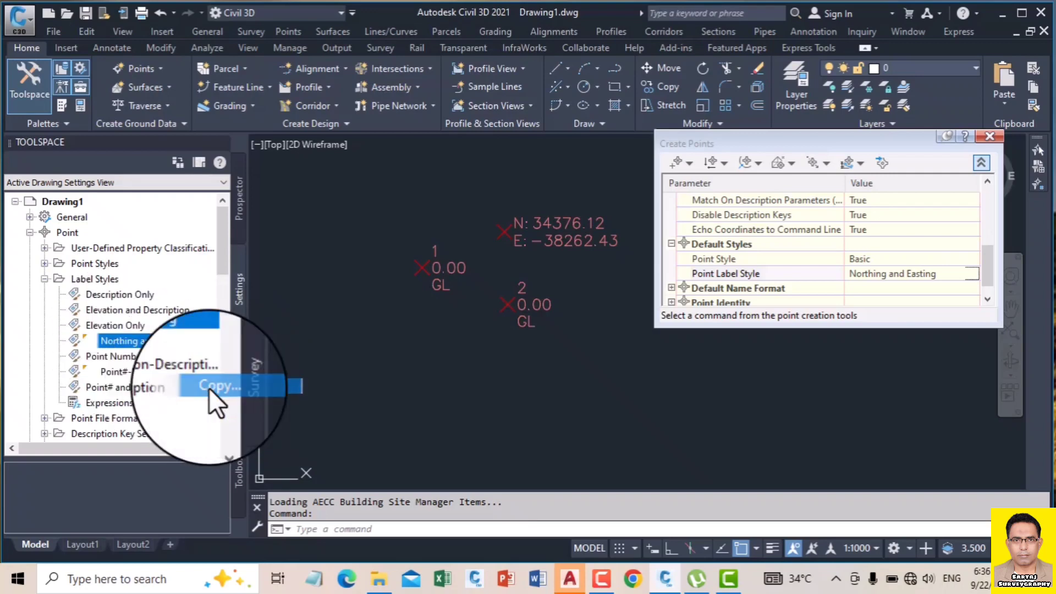
pyautogui.click(209, 386)
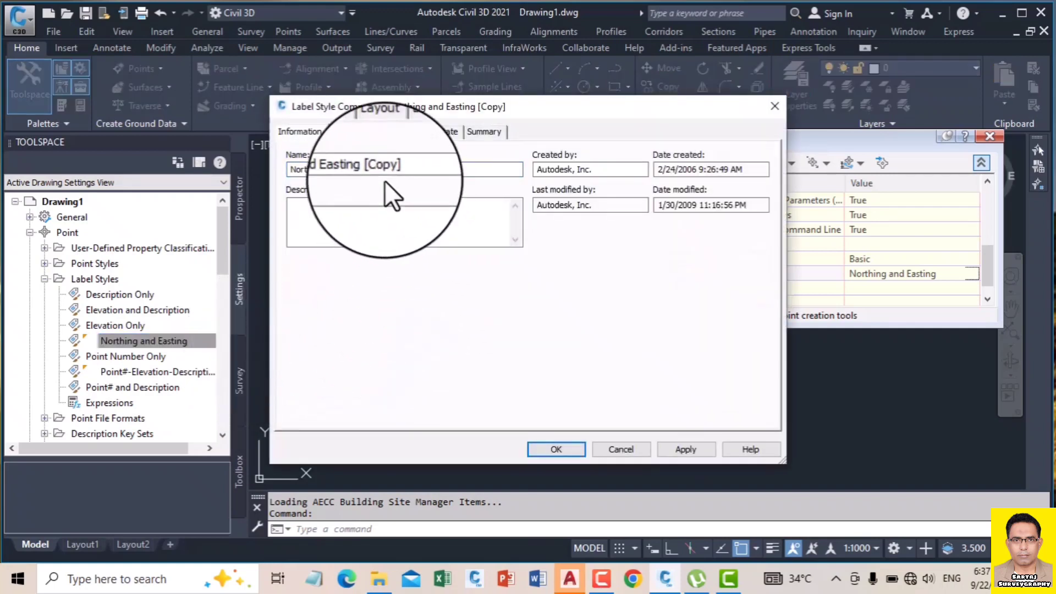
pyautogui.moveTo(367, 165); pyautogui.dragTo(431, 165)
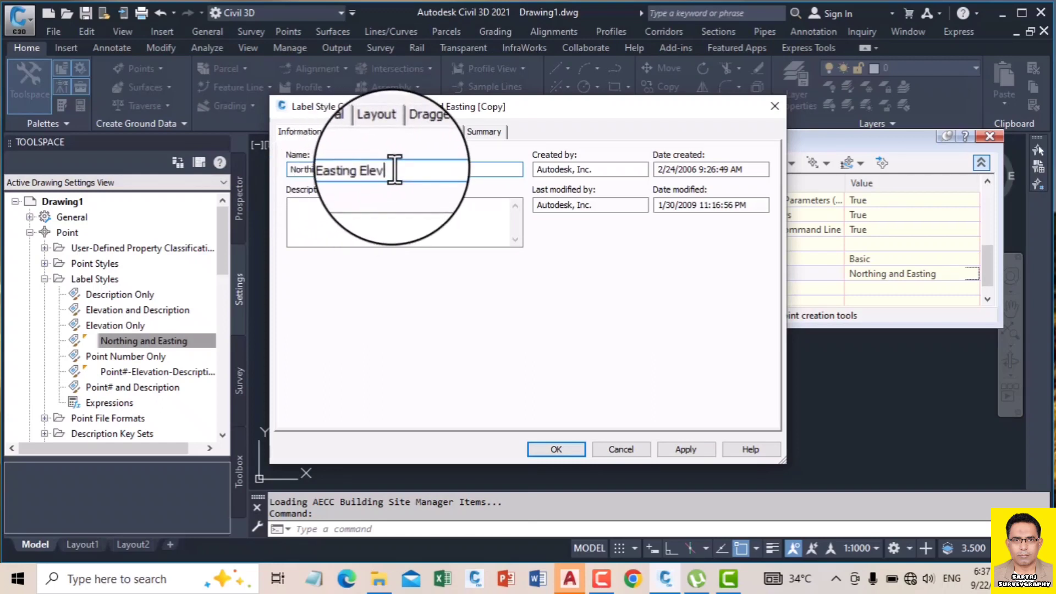
# Edit the contents of the new style's Northing and Easting text component, adding a third line reading "Eleve :".
pyautogui.click(382, 133)
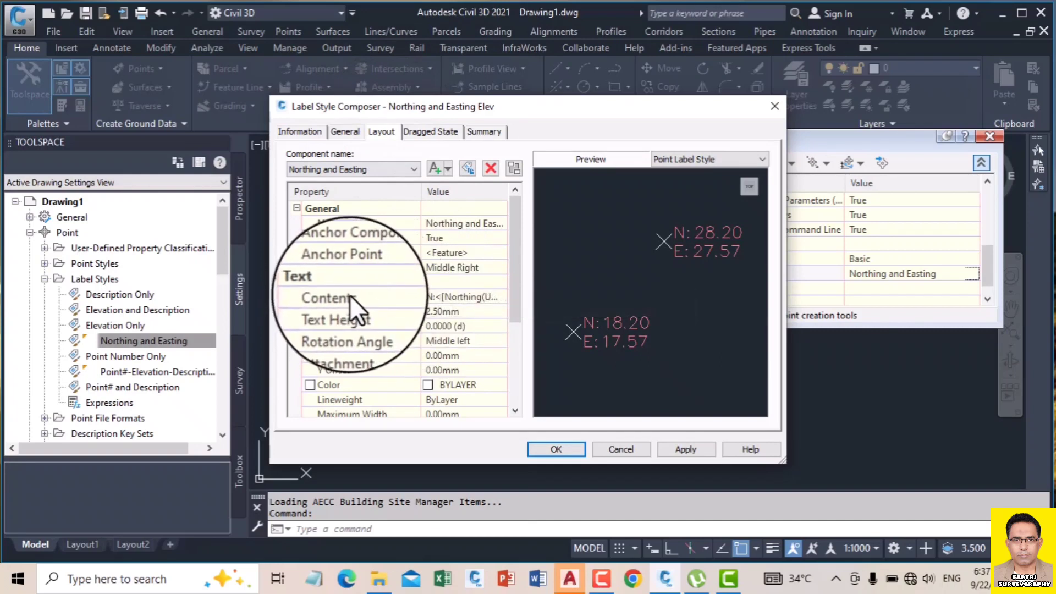
pyautogui.click(499, 298)
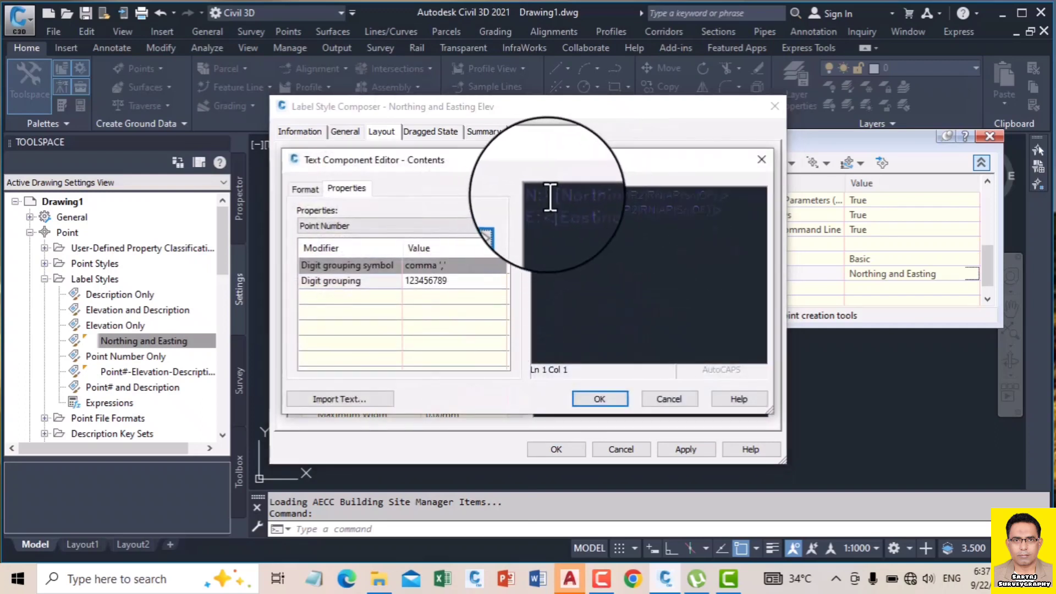
pyautogui.click(575, 198)
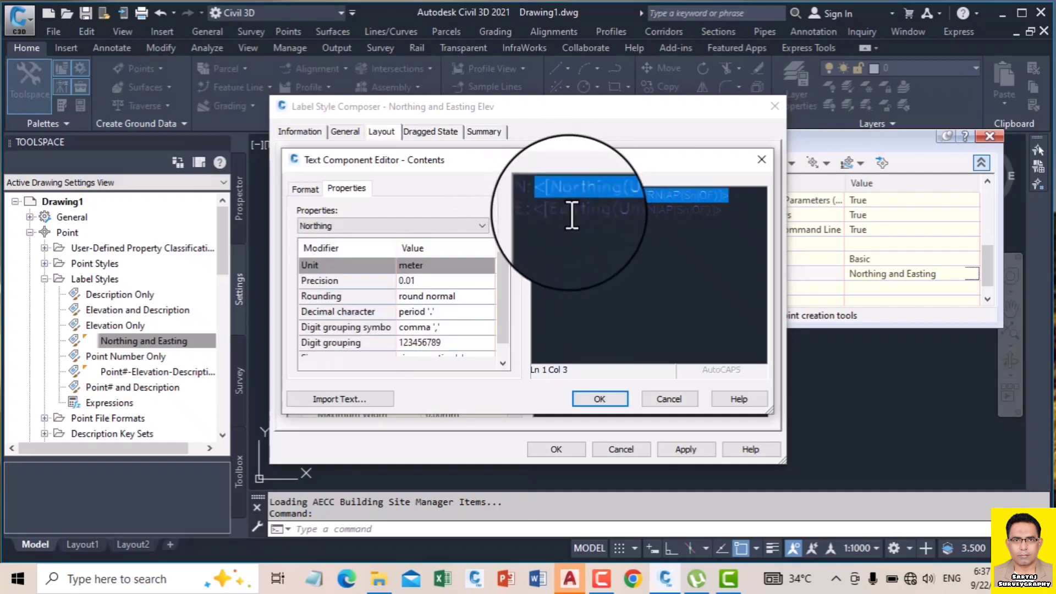
pyautogui.click(690, 217)
pyautogui.click(730, 223)
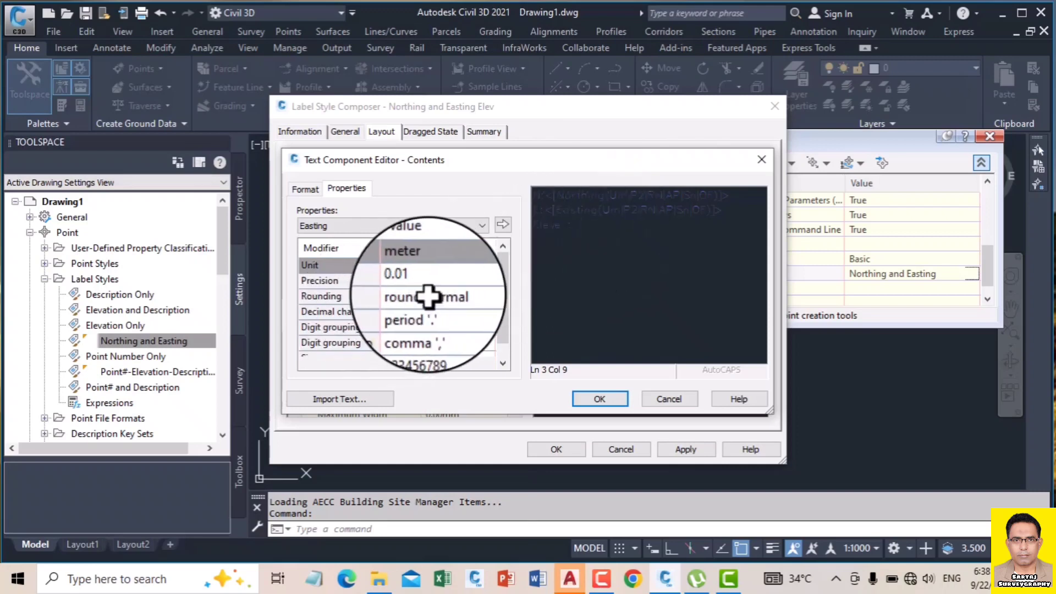
# Insert the Point Elevation property in meters with 0.001 precision after "Eleve :" and save the new label style.
pyautogui.click(321, 220)
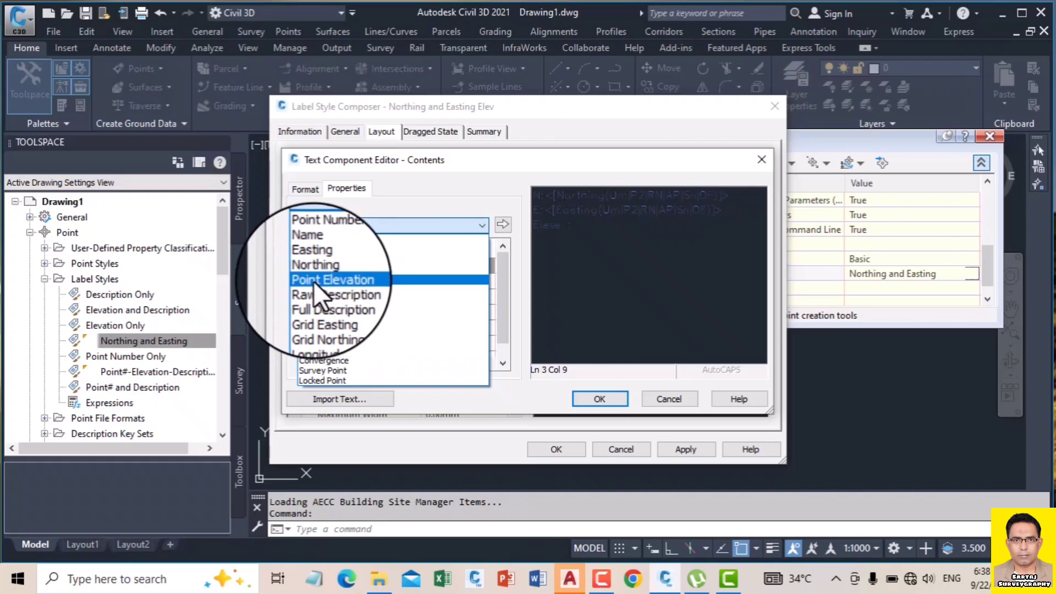
pyautogui.click(315, 281)
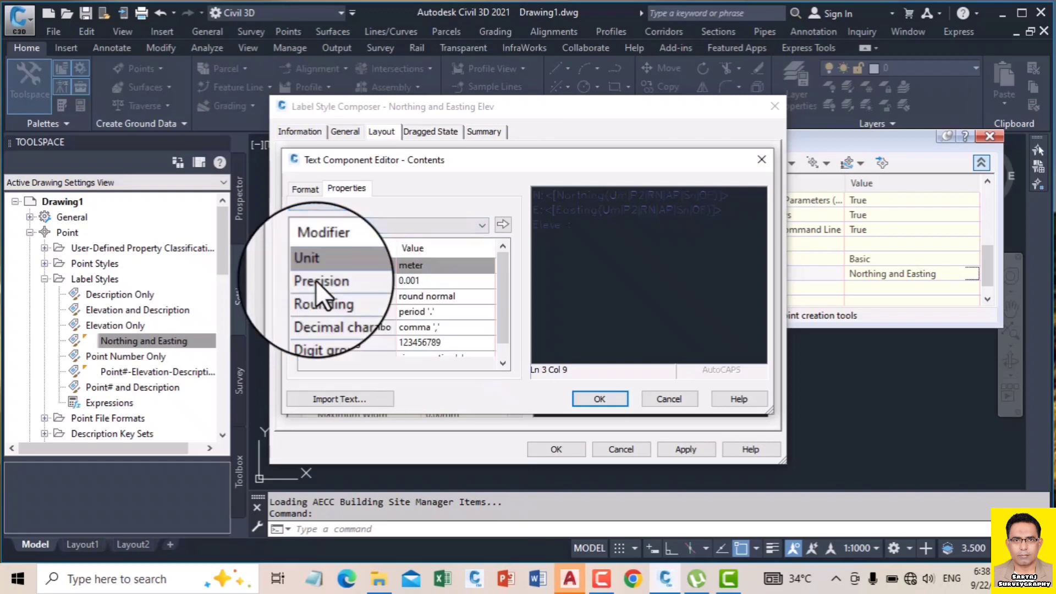
pyautogui.click(434, 280)
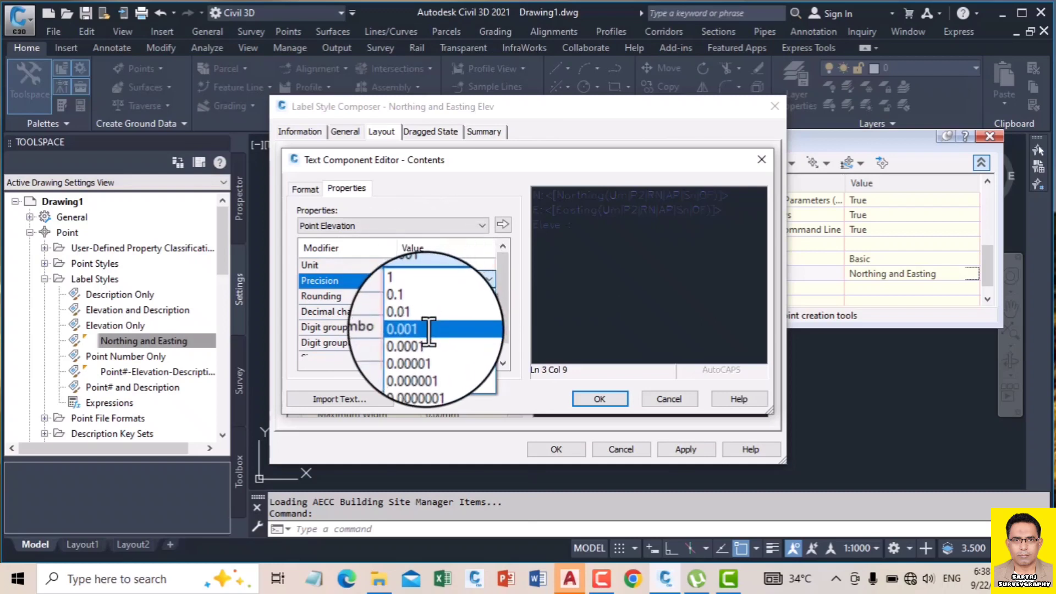
pyautogui.click(428, 328)
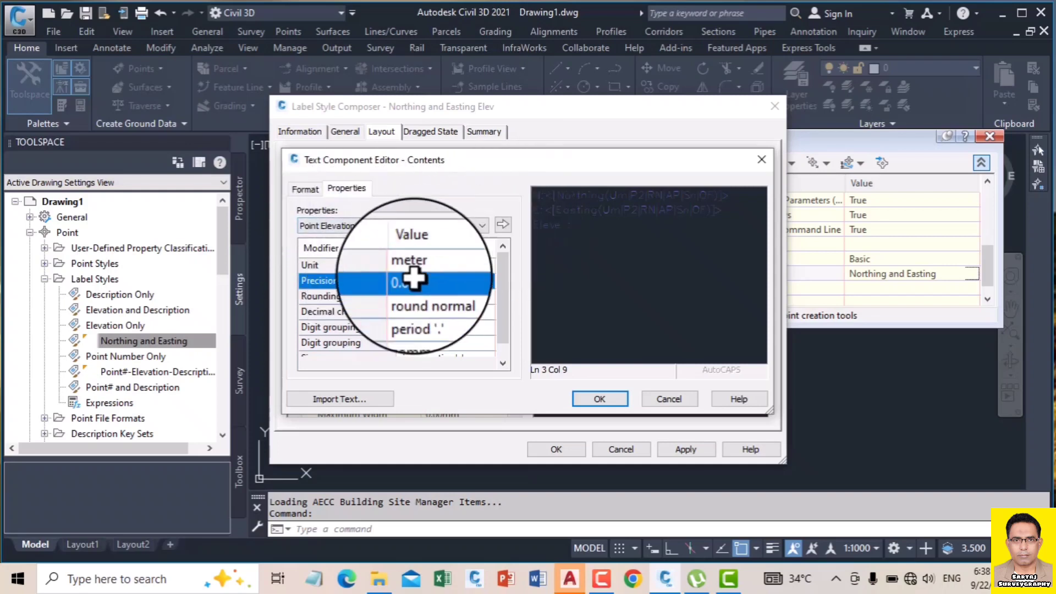
pyautogui.click(500, 223)
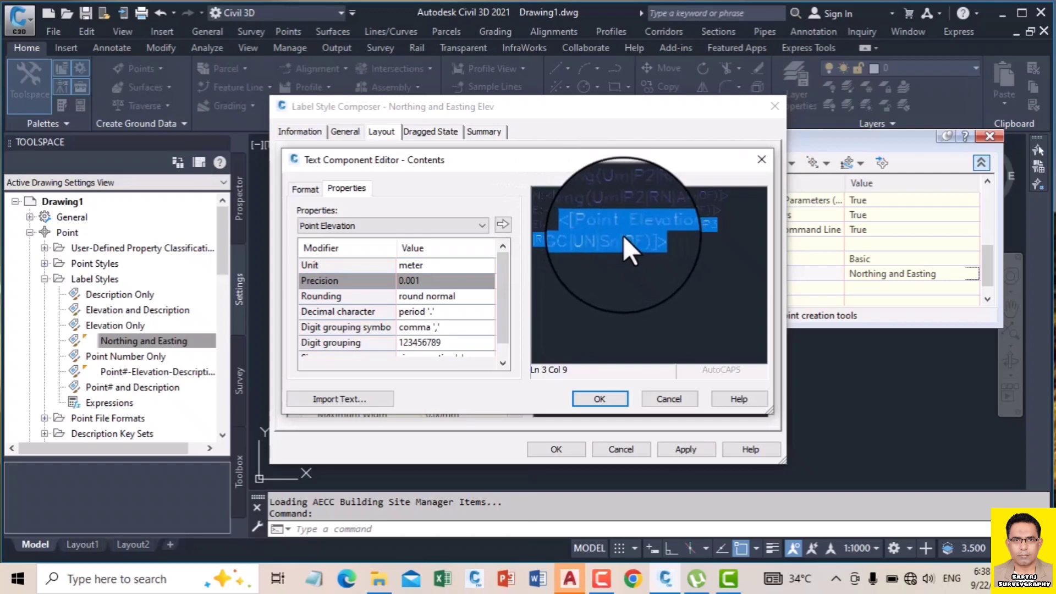
pyautogui.click(589, 398)
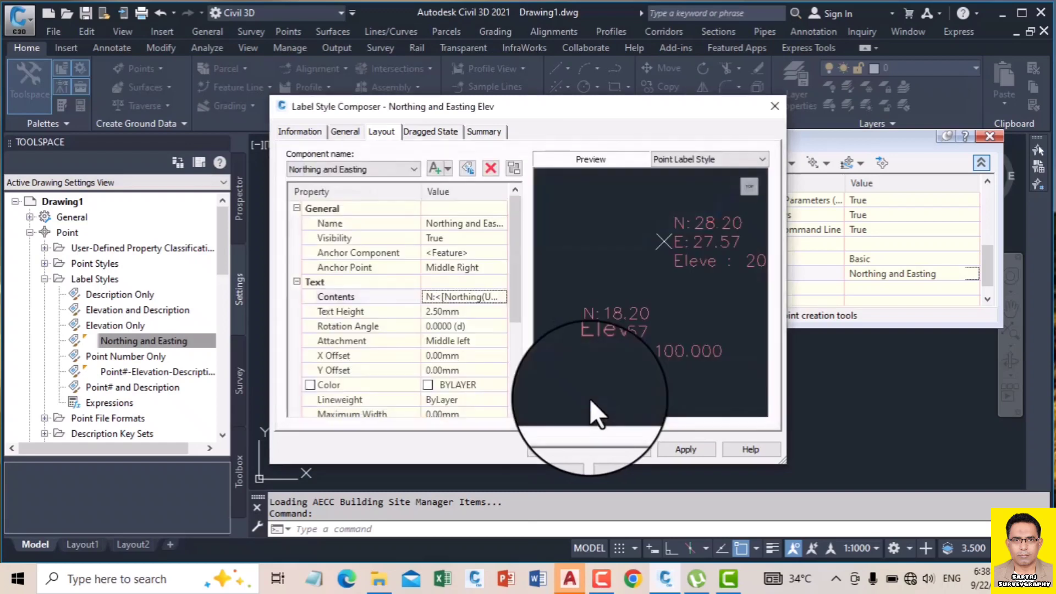
pyautogui.click(679, 448)
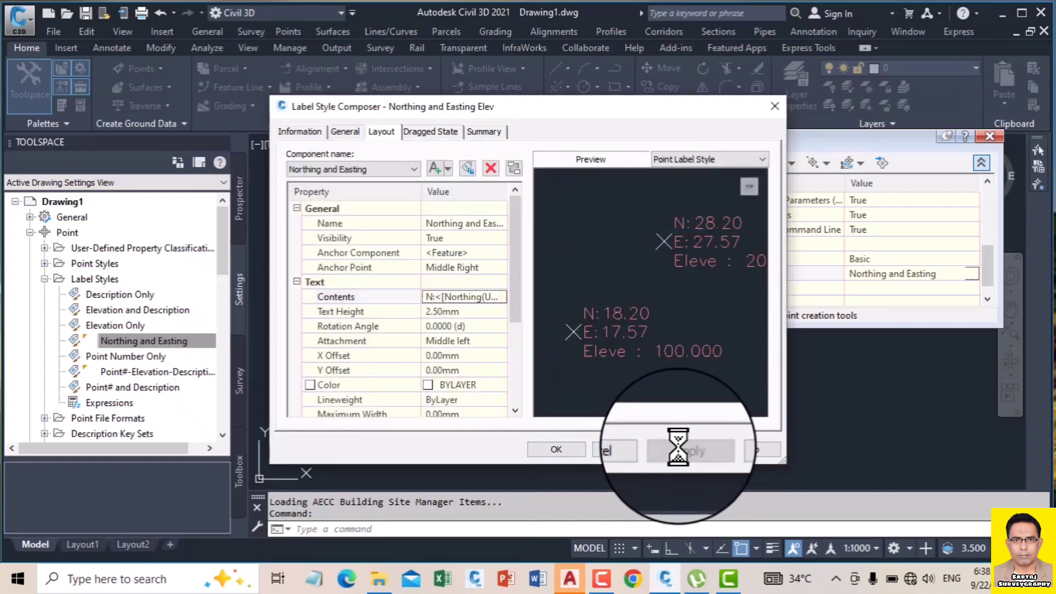
pyautogui.click(557, 448)
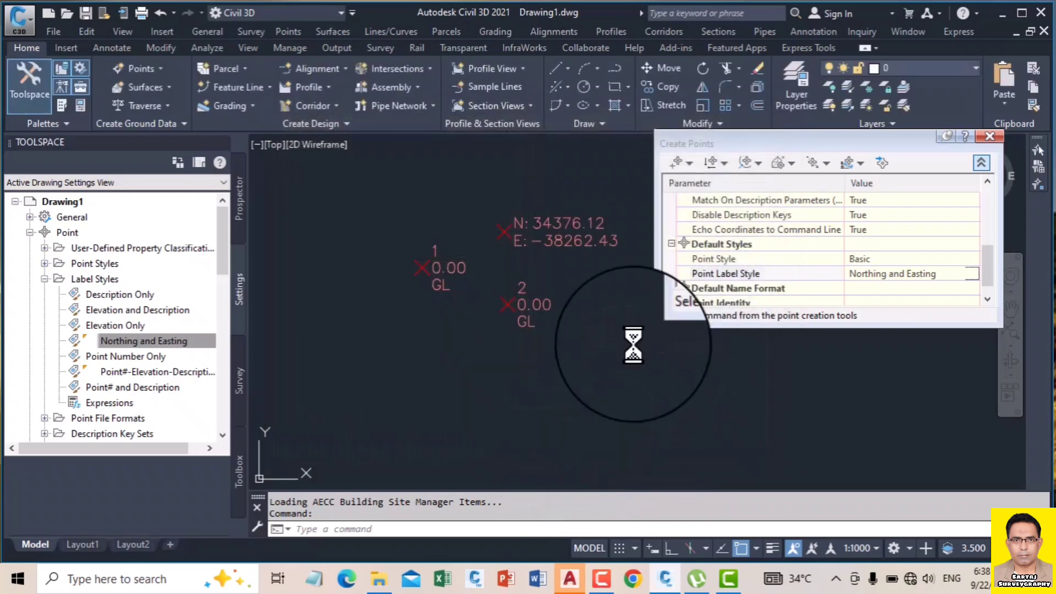
# Set the default point label style for new points to "Northing and Easting Elev".
pyautogui.click(965, 274)
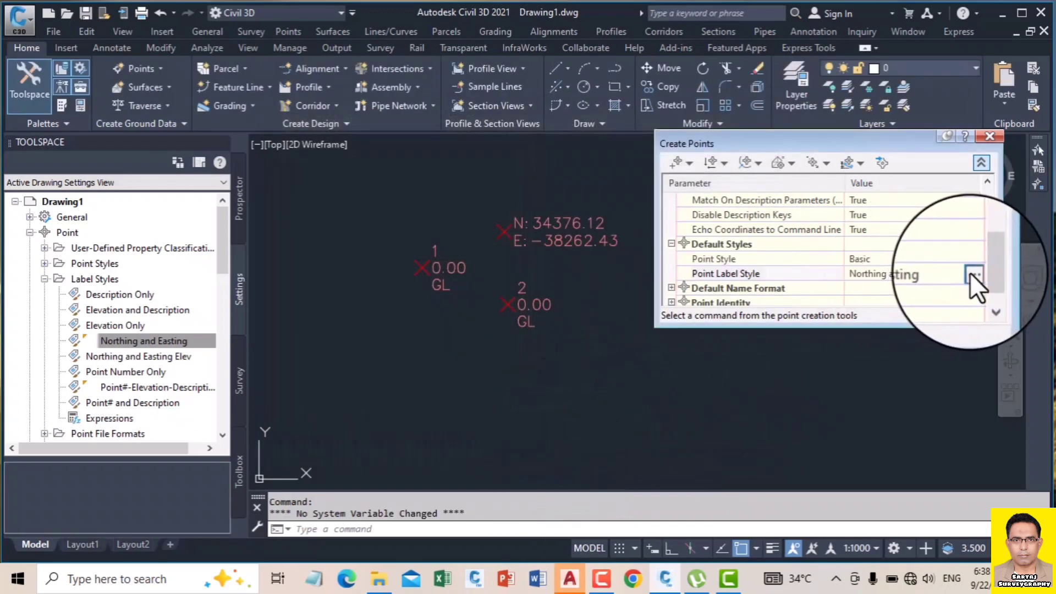
pyautogui.click(971, 274)
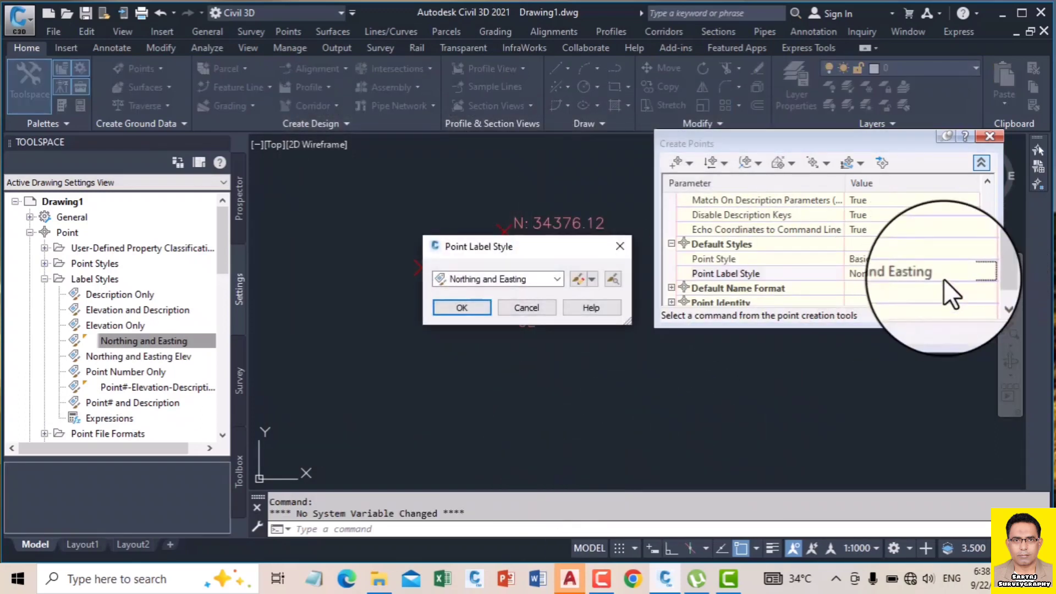
pyautogui.click(557, 278)
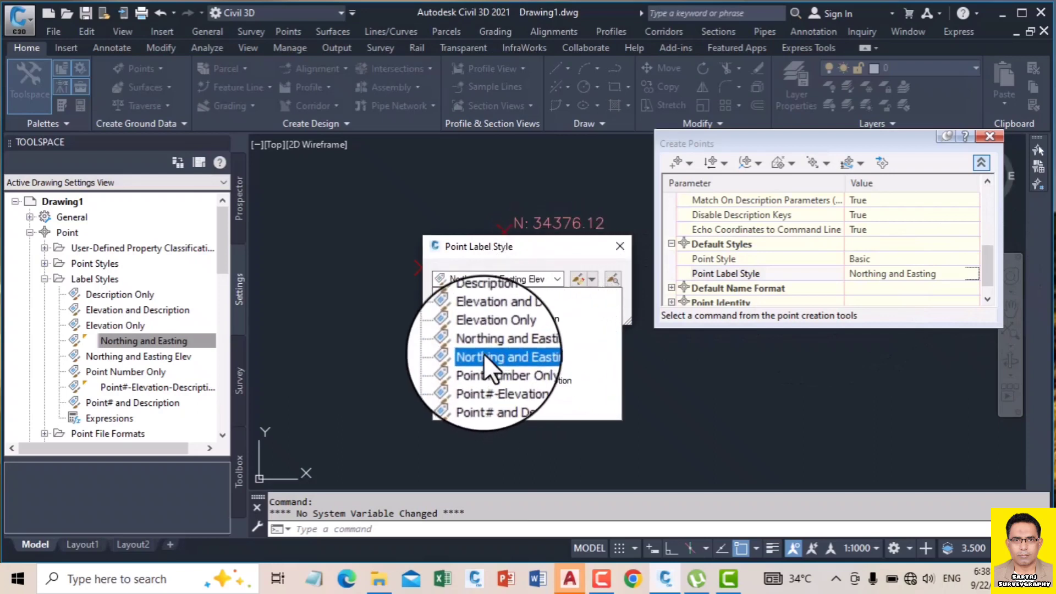
pyautogui.click(538, 355)
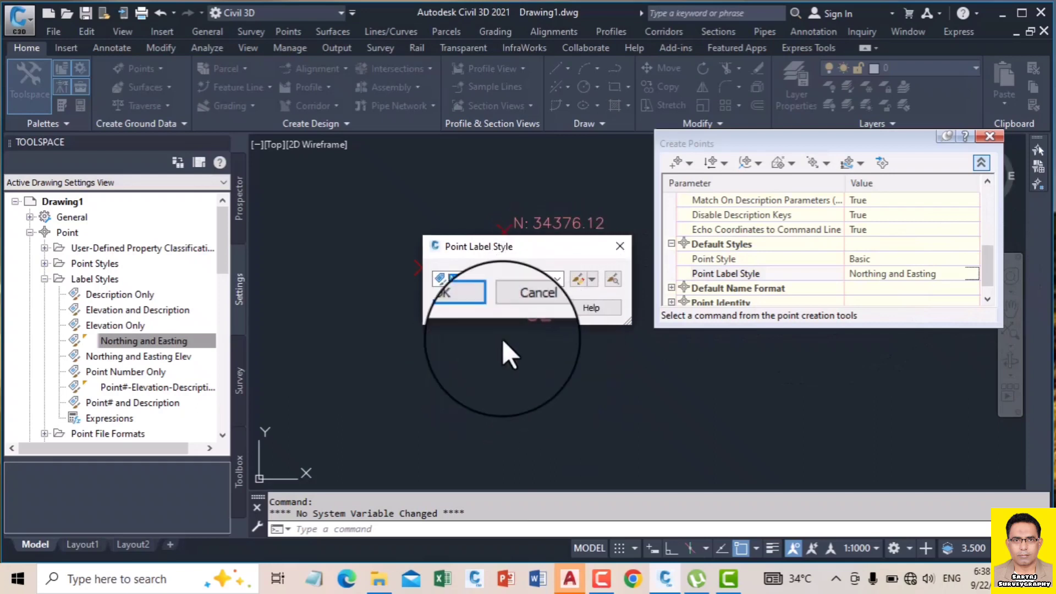
pyautogui.click(457, 308)
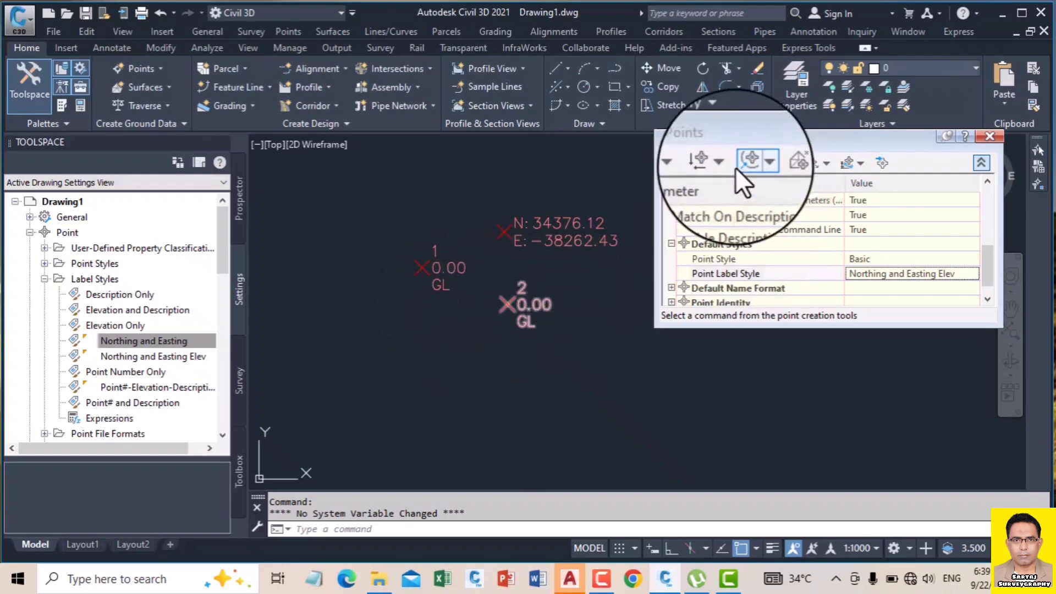
# Manually create one point above the existing points, at about N 34418.28, E -38272.51, and end point creation.
pyautogui.click(676, 162)
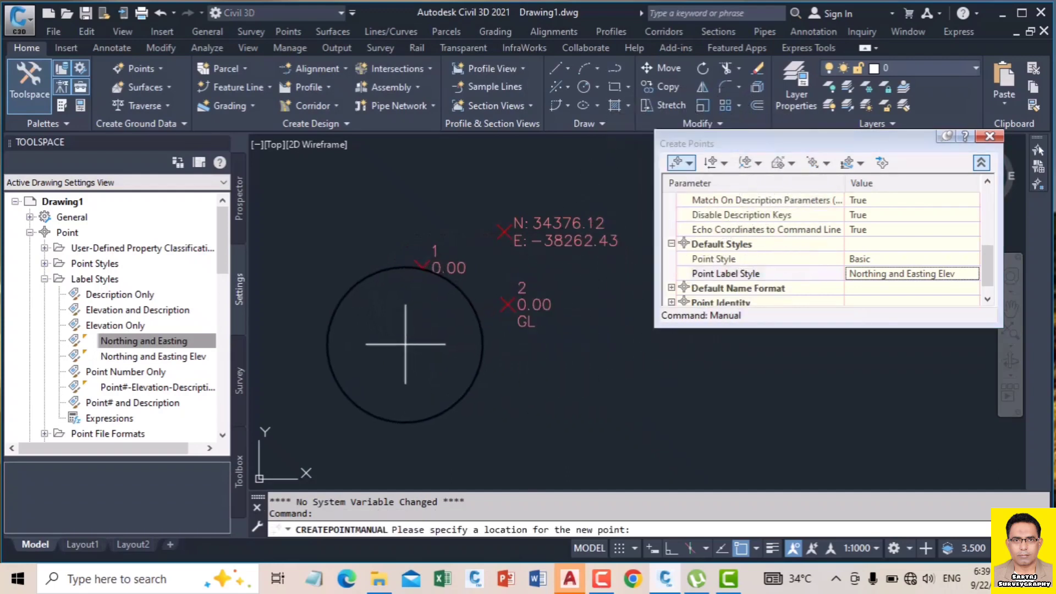
pyautogui.scroll(-2, 426, 234)
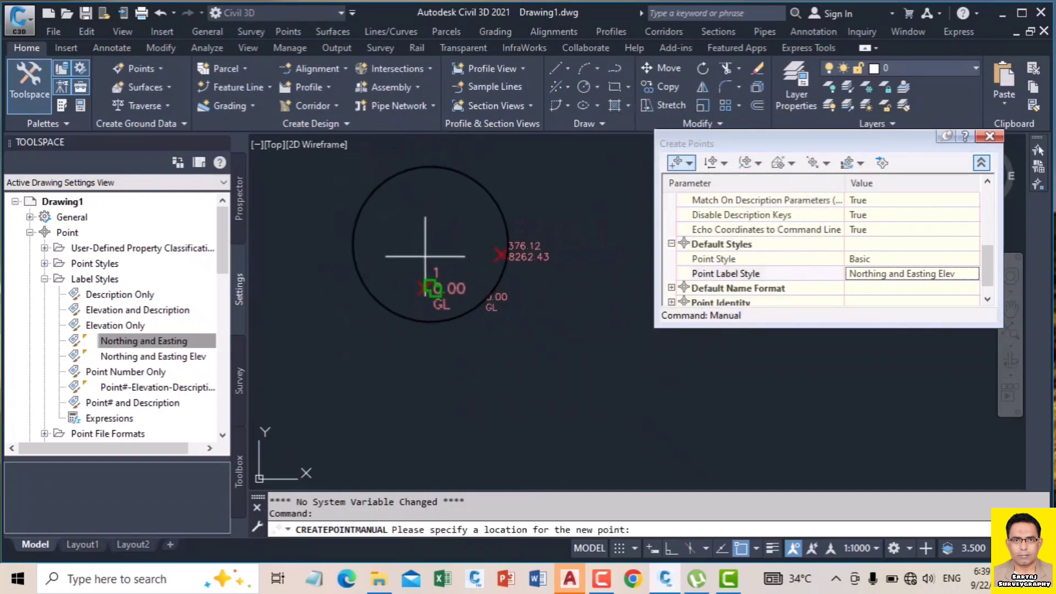
pyautogui.click(443, 228)
pyautogui.scroll(3, 469, 225)
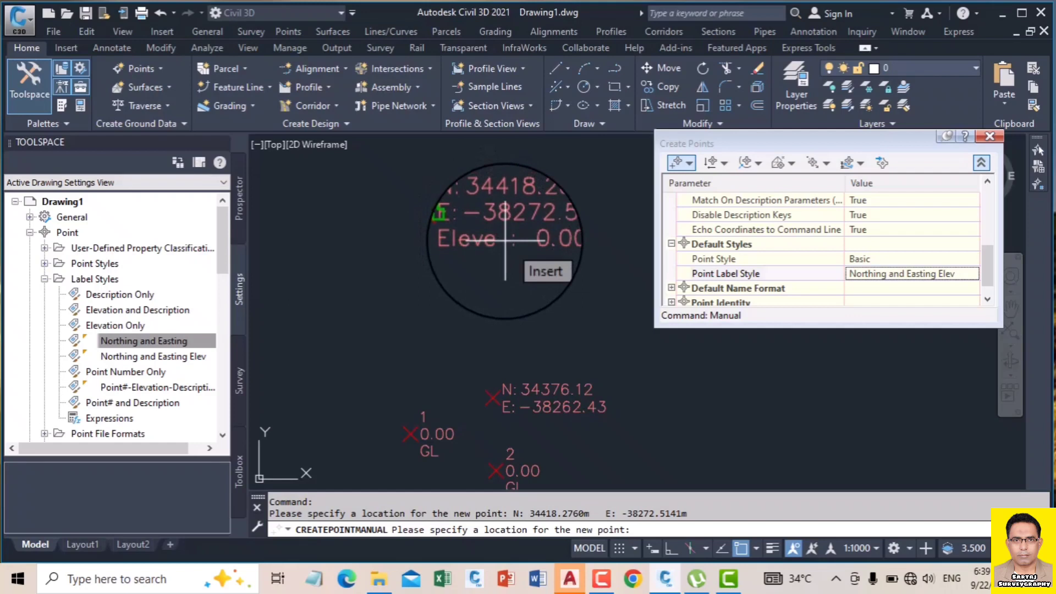
pyautogui.press('Escape')
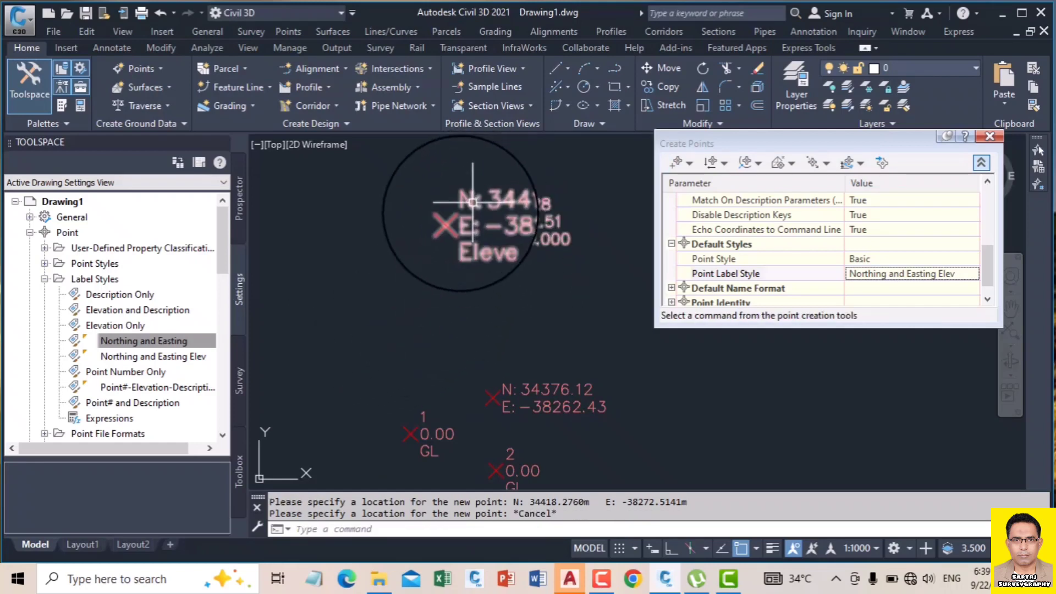
# Open the "Northing and Easting Elev" label style for editing and rename it "Easting Northing Elev".
pyautogui.rightClick(186, 338)
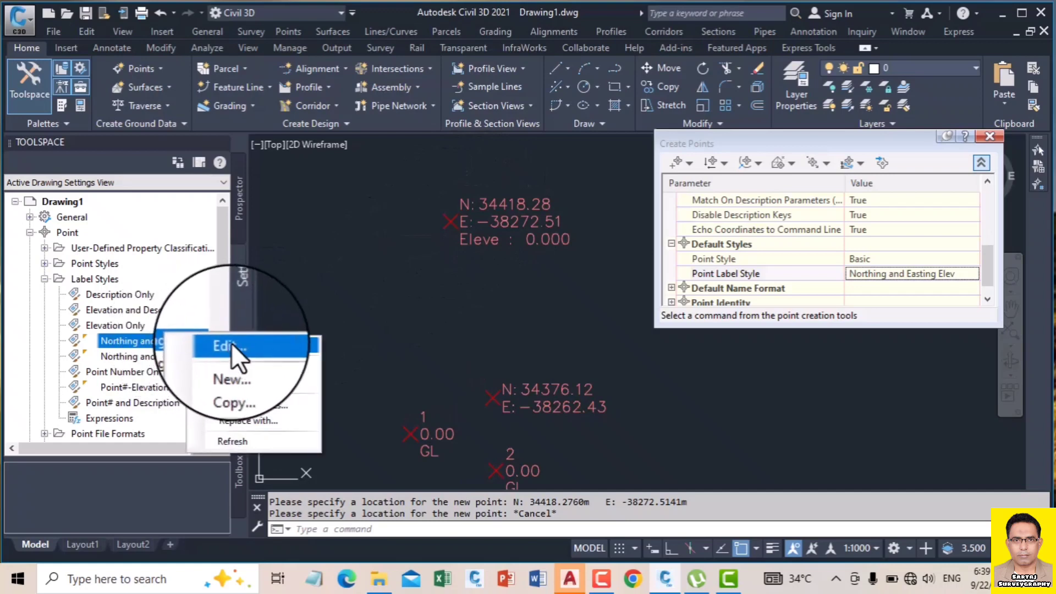
pyautogui.click(164, 345)
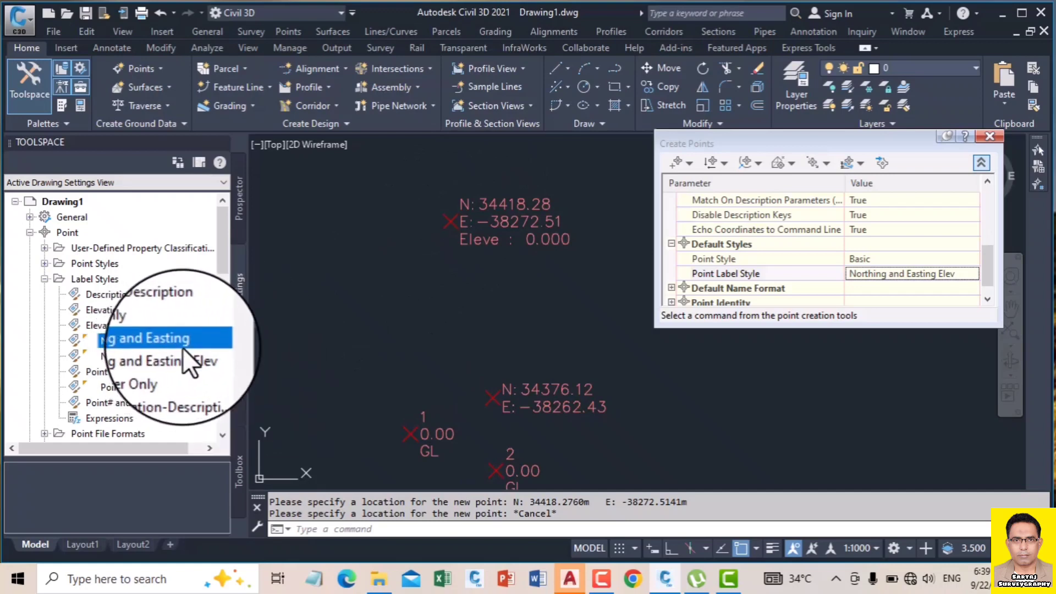
pyautogui.rightClick(180, 354)
pyautogui.click(242, 366)
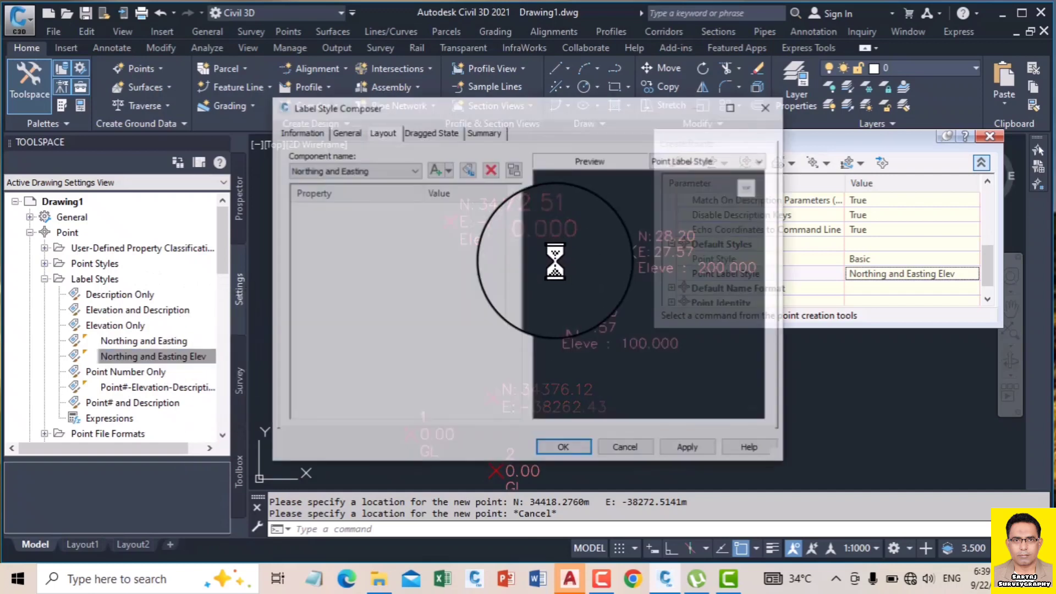
pyautogui.click(304, 135)
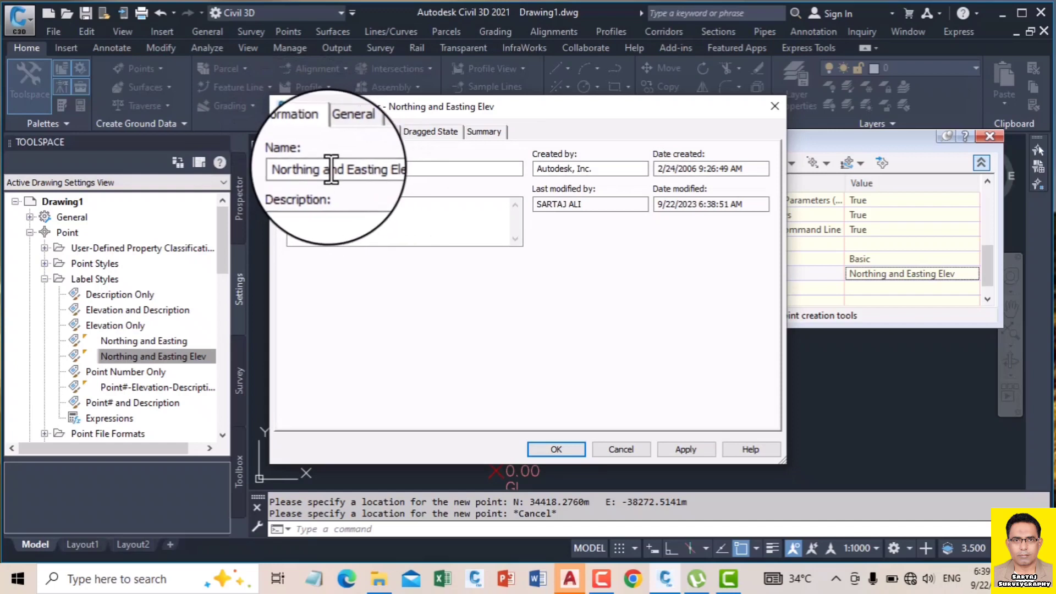
pyautogui.moveTo(346, 169); pyautogui.dragTo(377, 171)
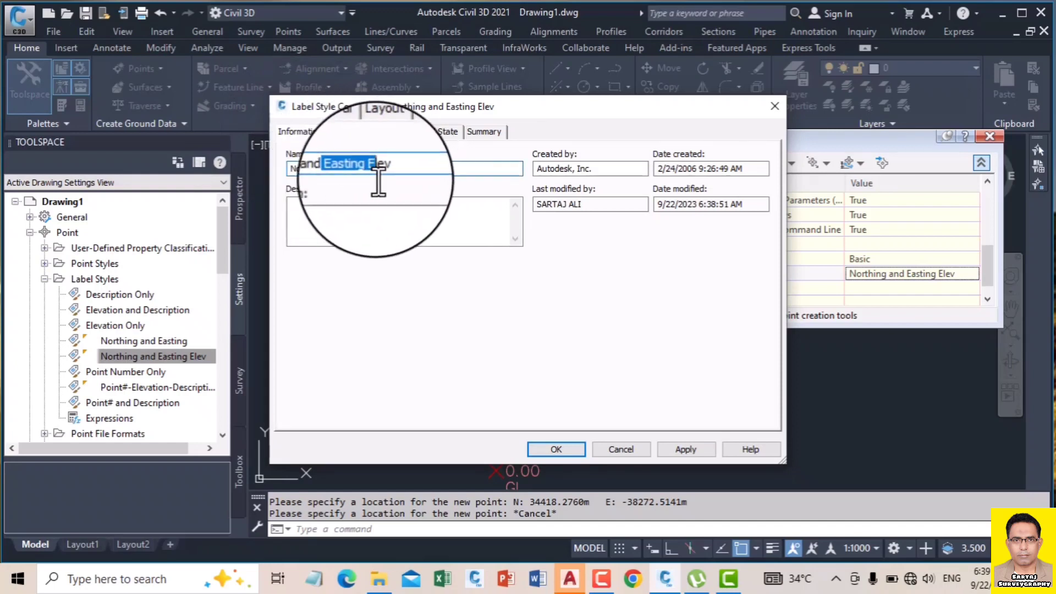
pyautogui.rightClick(357, 173)
pyautogui.click(356, 209)
pyautogui.rightClick(290, 169)
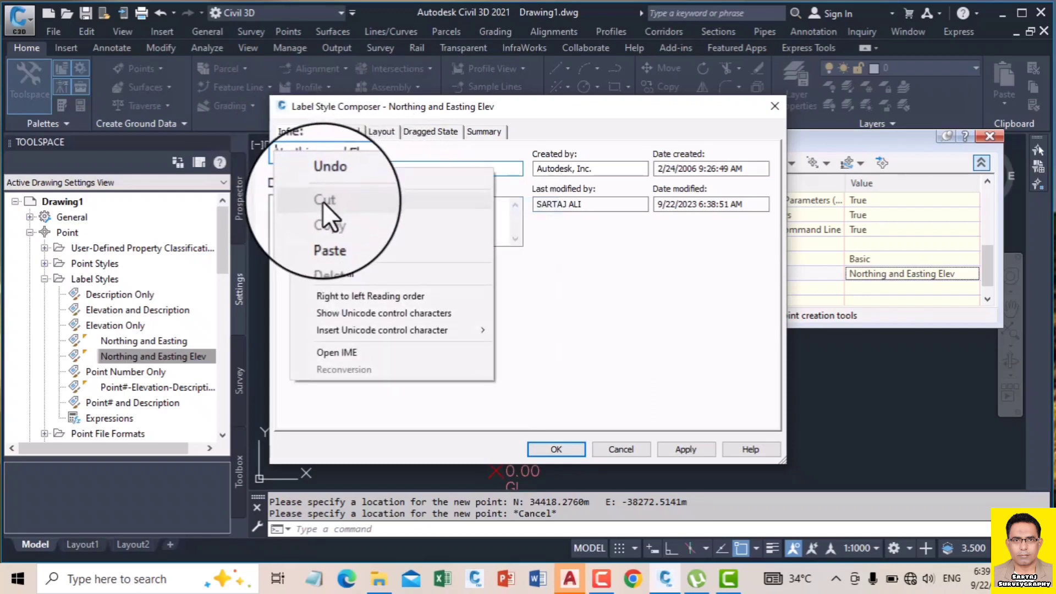
pyautogui.click(319, 233)
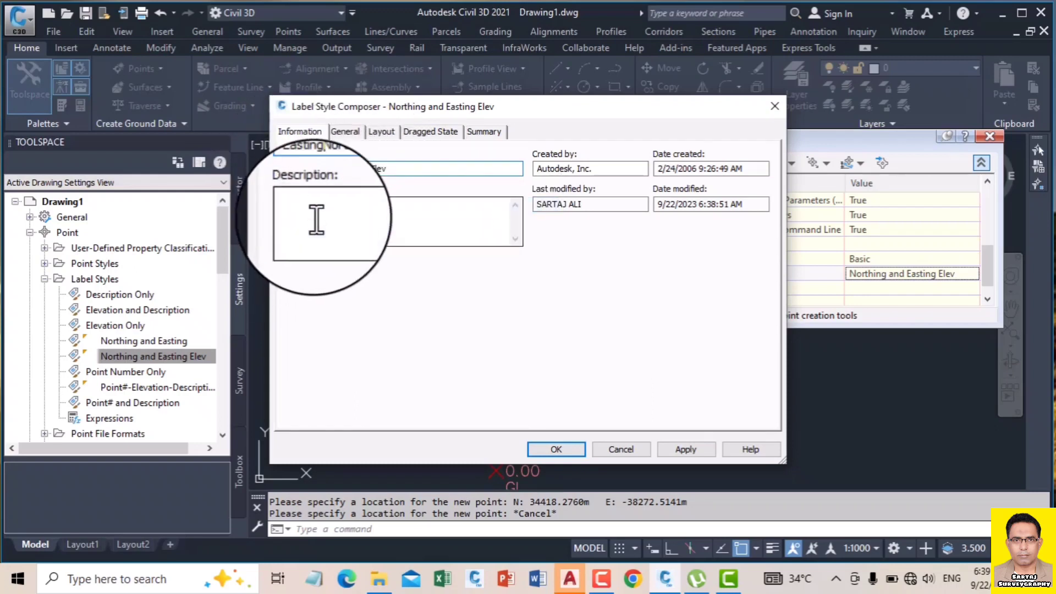
pyautogui.doubleClick(362, 169)
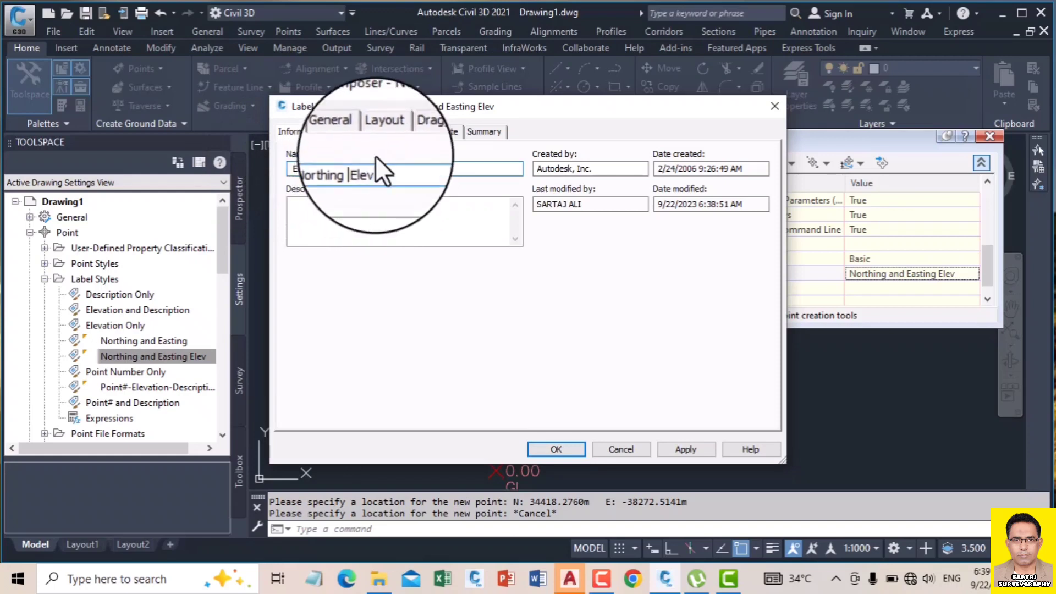
# In the label's text contents, format the Northing line with the Calibri font and the color White.
pyautogui.click(381, 132)
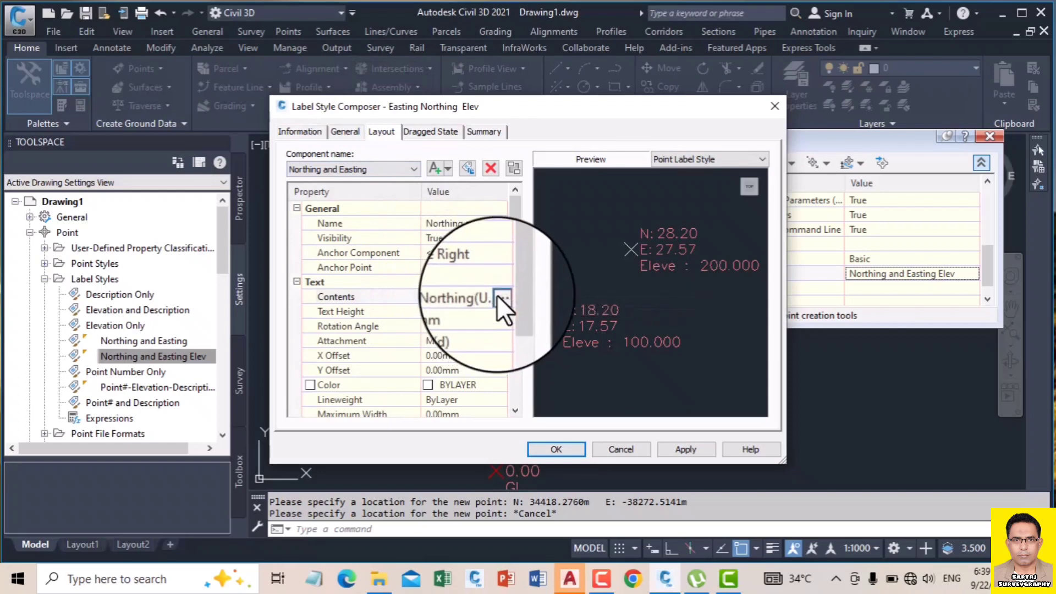
pyautogui.click(497, 296)
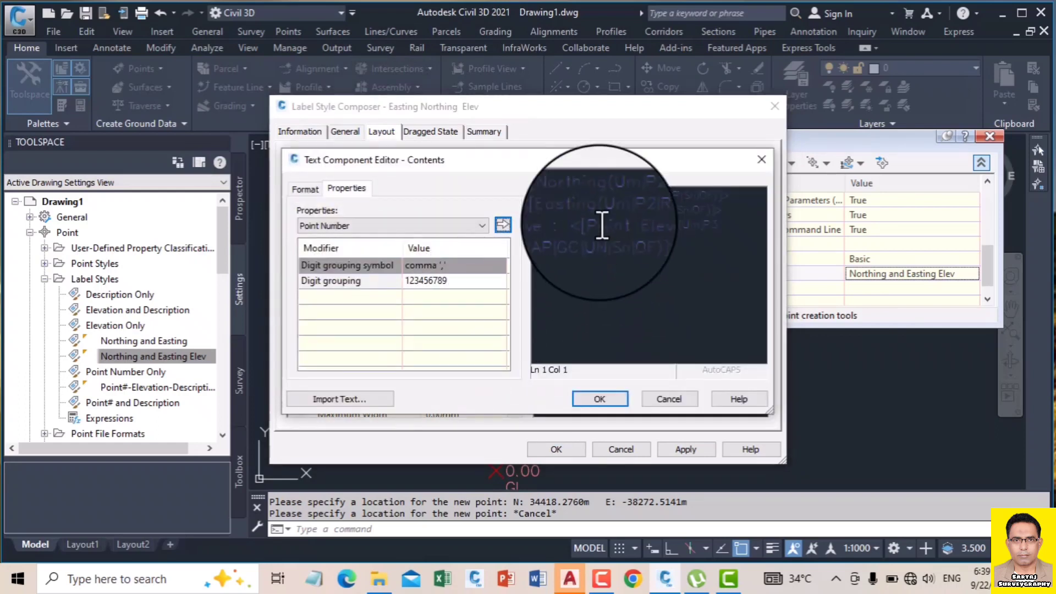
pyautogui.moveTo(729, 193); pyautogui.dragTo(526, 191)
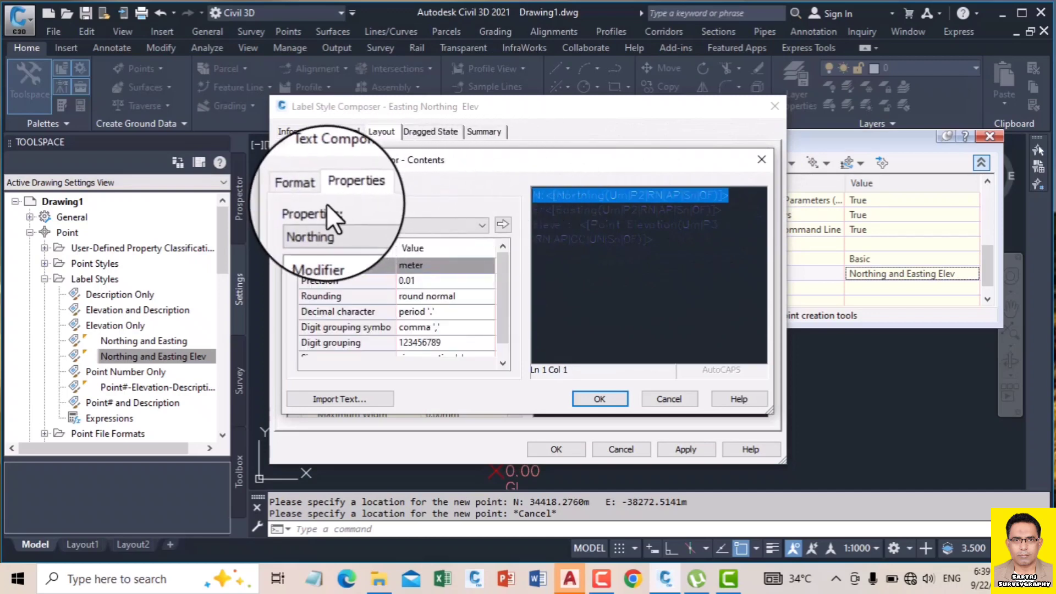
pyautogui.click(305, 190)
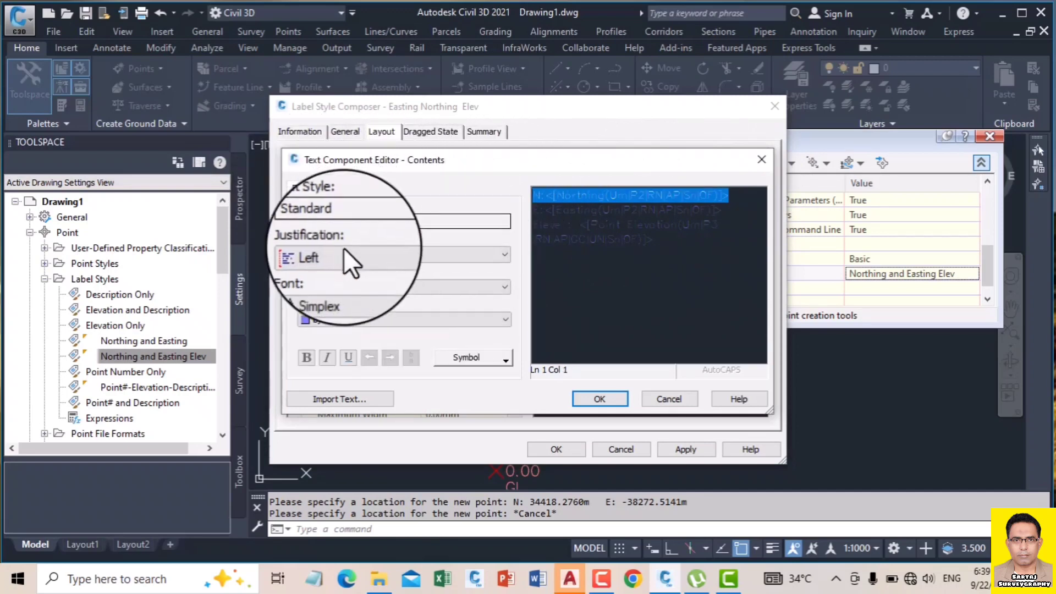
pyautogui.click(345, 287)
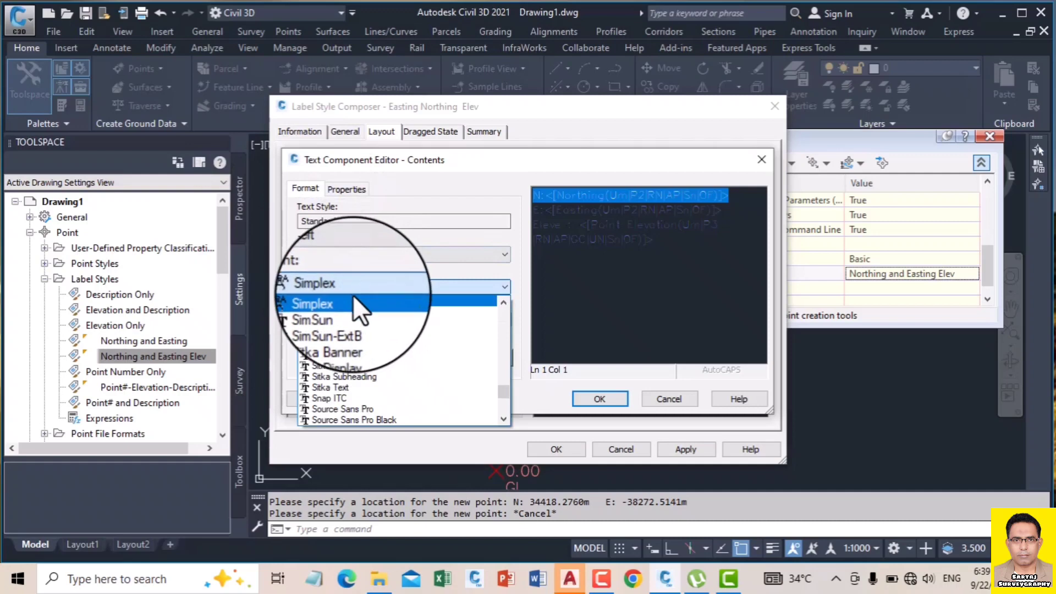
pyautogui.press('c')
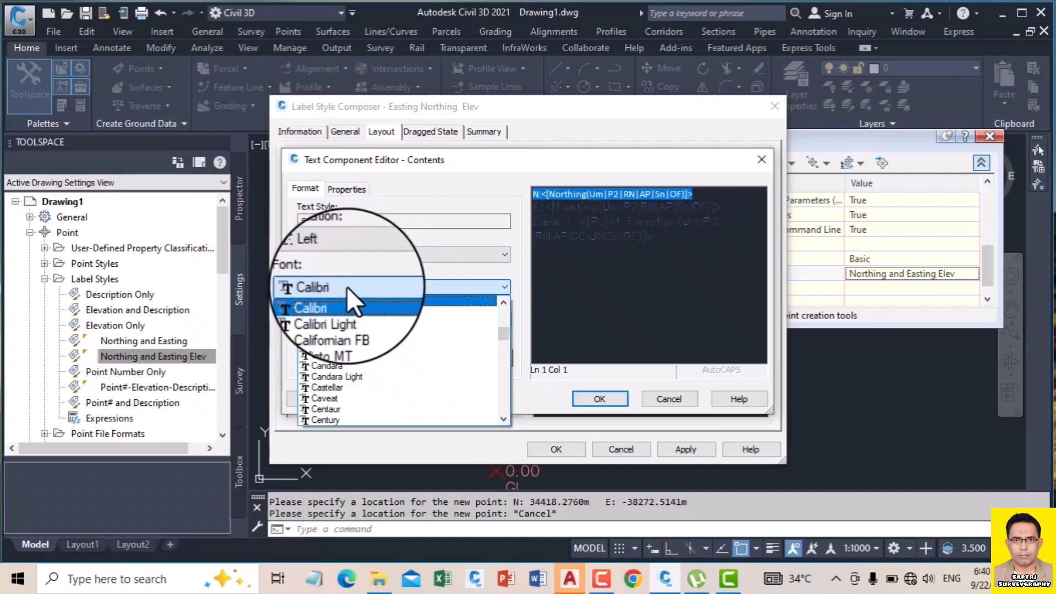
pyautogui.click(346, 286)
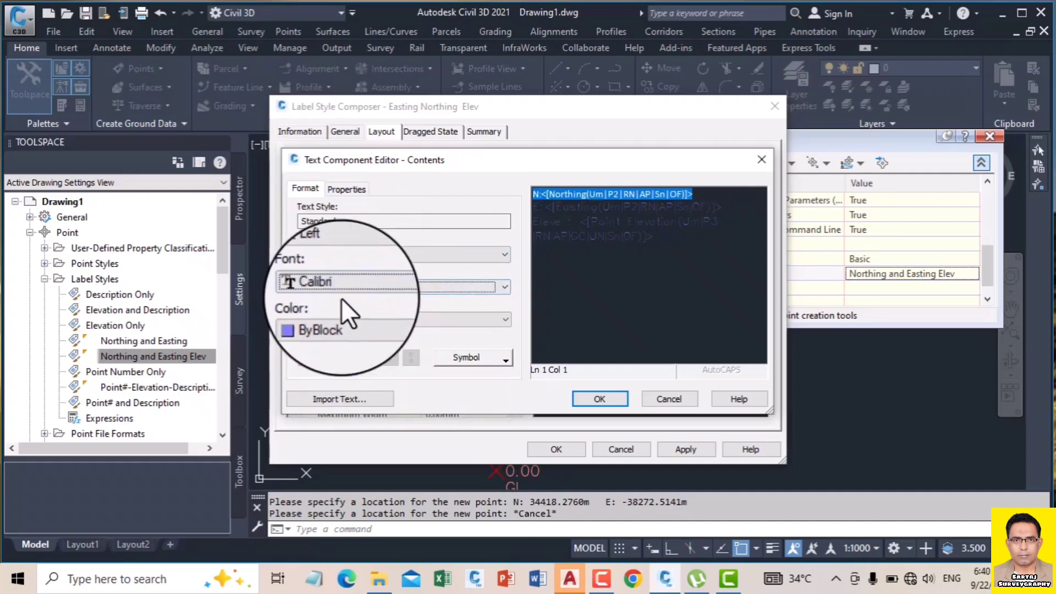
pyautogui.click(324, 319)
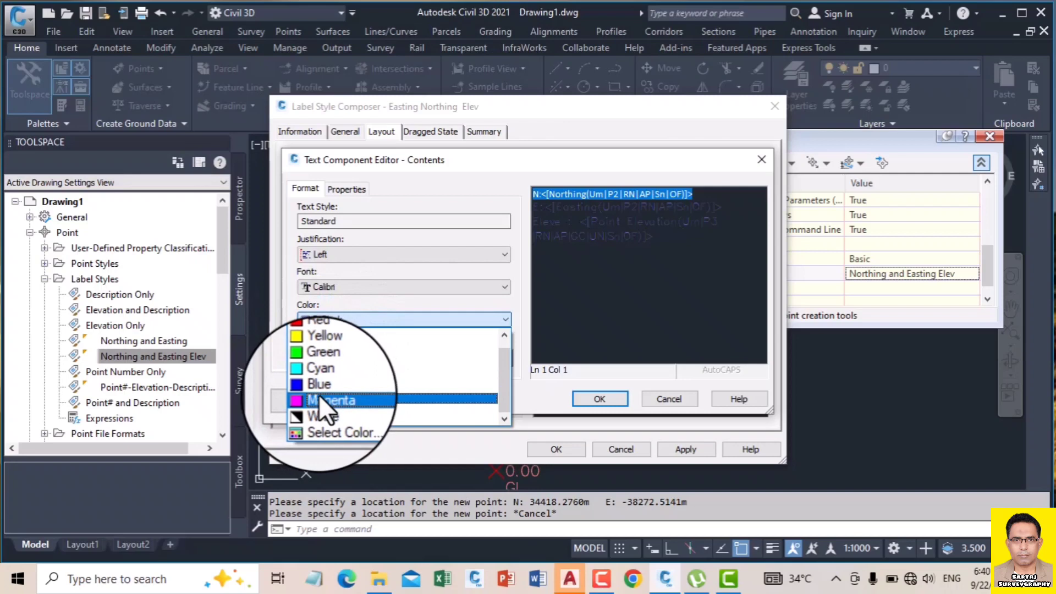
pyautogui.click(321, 409)
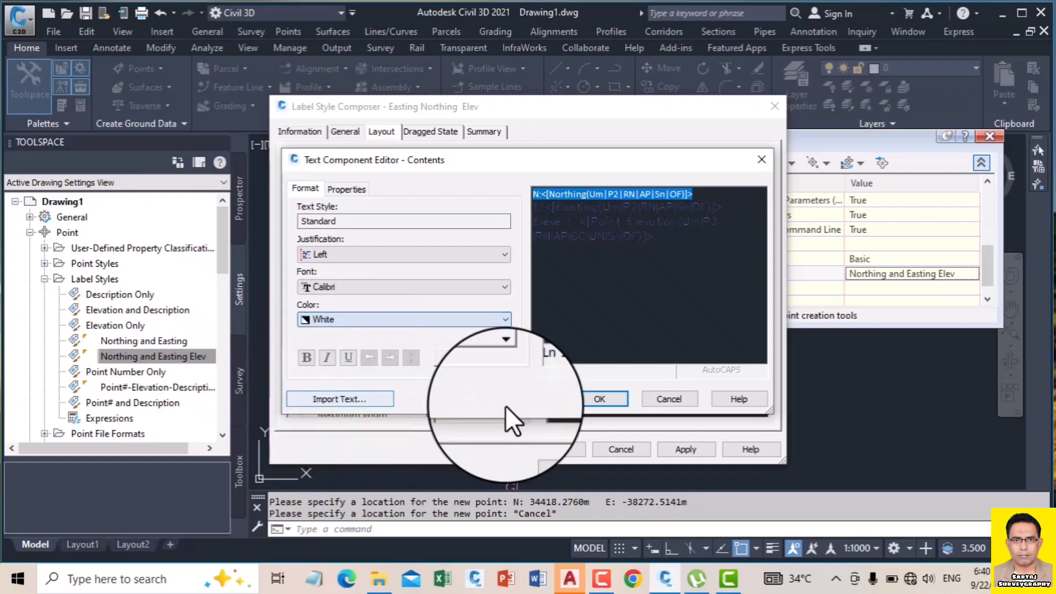
# Format the Easting line of the label contents with the Calibri font and the color Yellow.
pyautogui.click(675, 212)
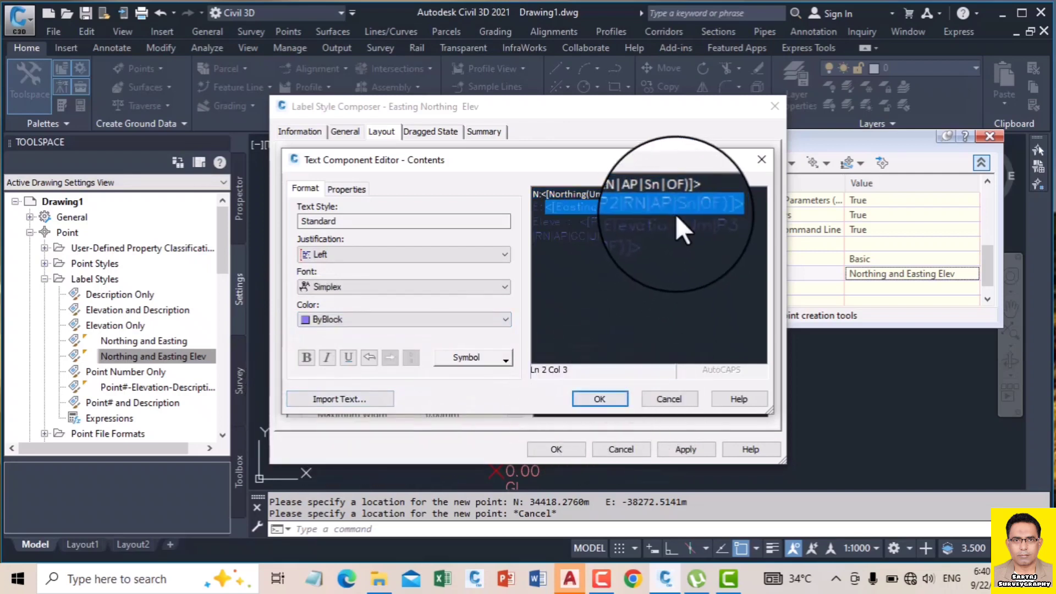
pyautogui.click(721, 207)
pyautogui.moveTo(499, 198); pyautogui.dragTo(530, 206)
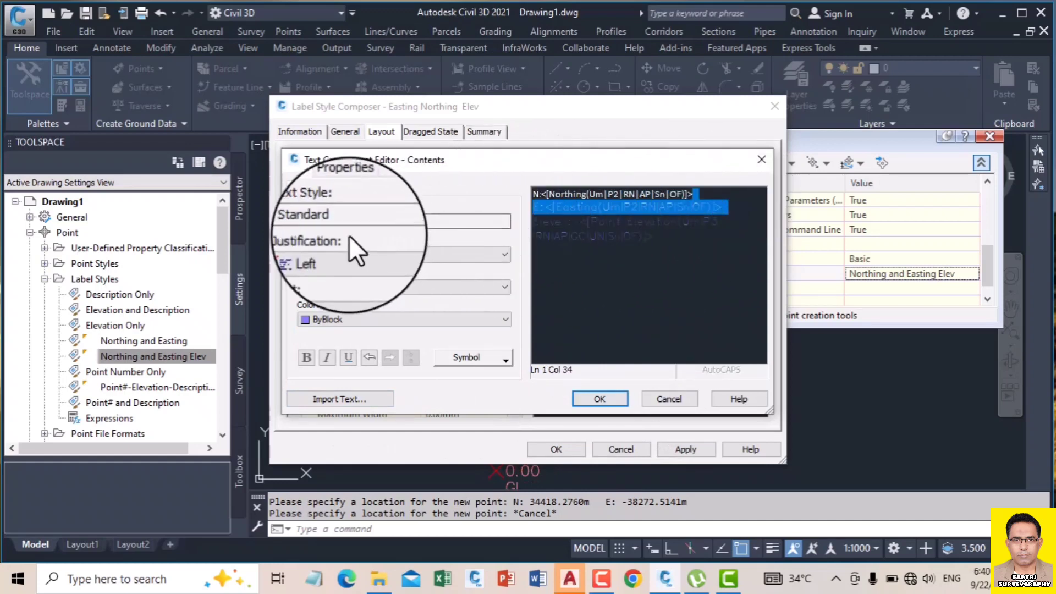
pyautogui.click(346, 287)
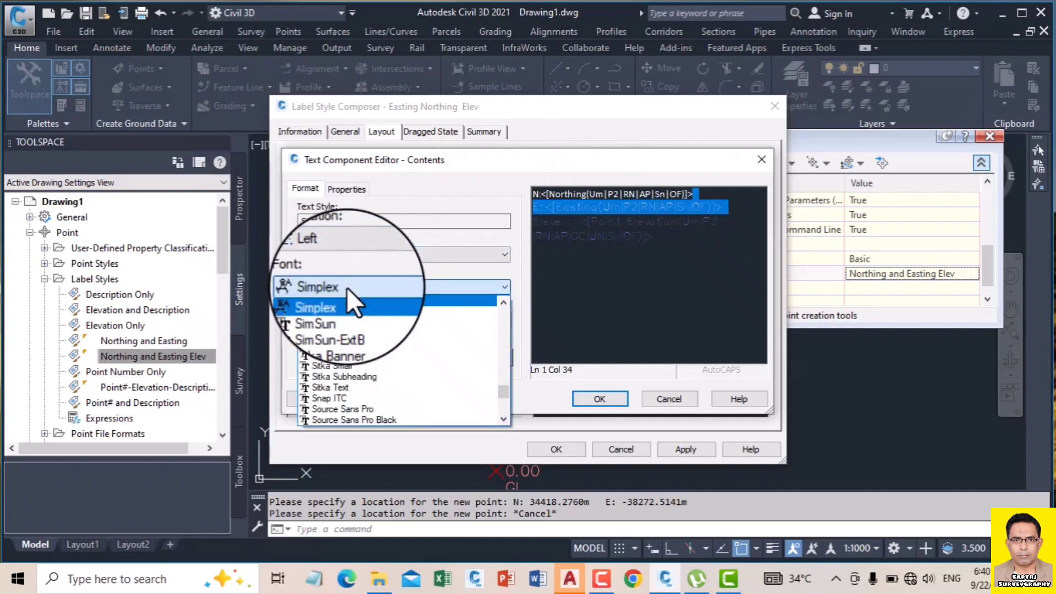
pyautogui.press('f')
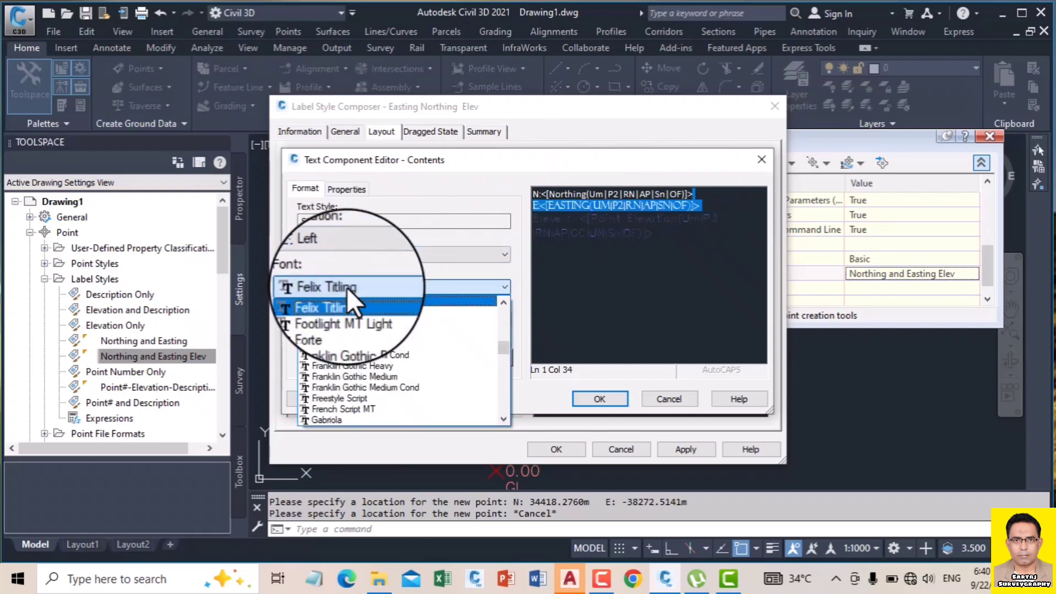
pyautogui.press('c')
pyautogui.press('Return')
pyautogui.click(329, 316)
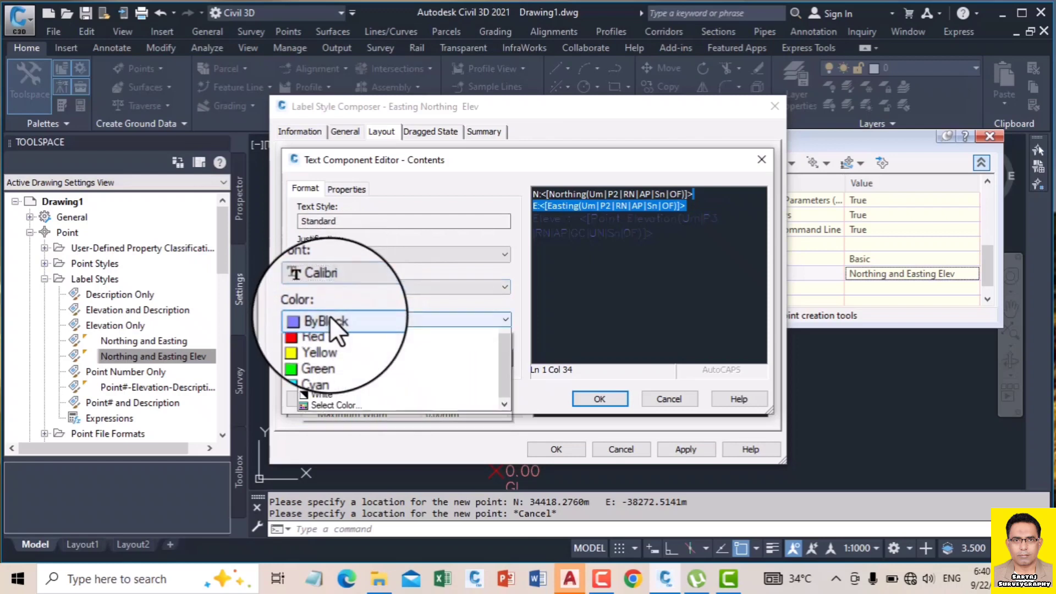
pyautogui.click(322, 354)
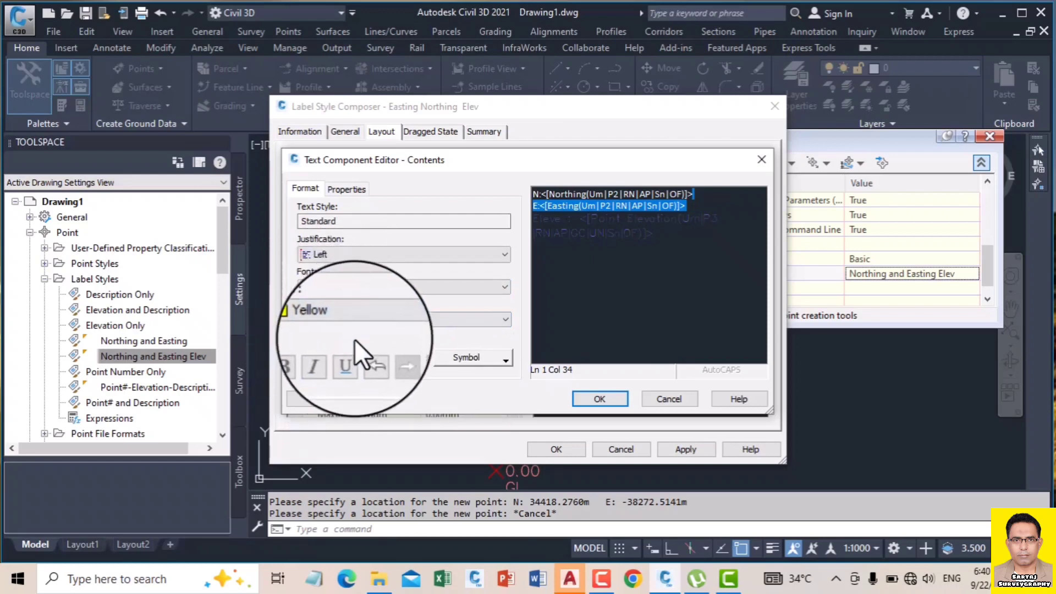
# Format the Eleve line of the label contents with the Calibri font and the color Green, and save the label style.
pyautogui.click(611, 222)
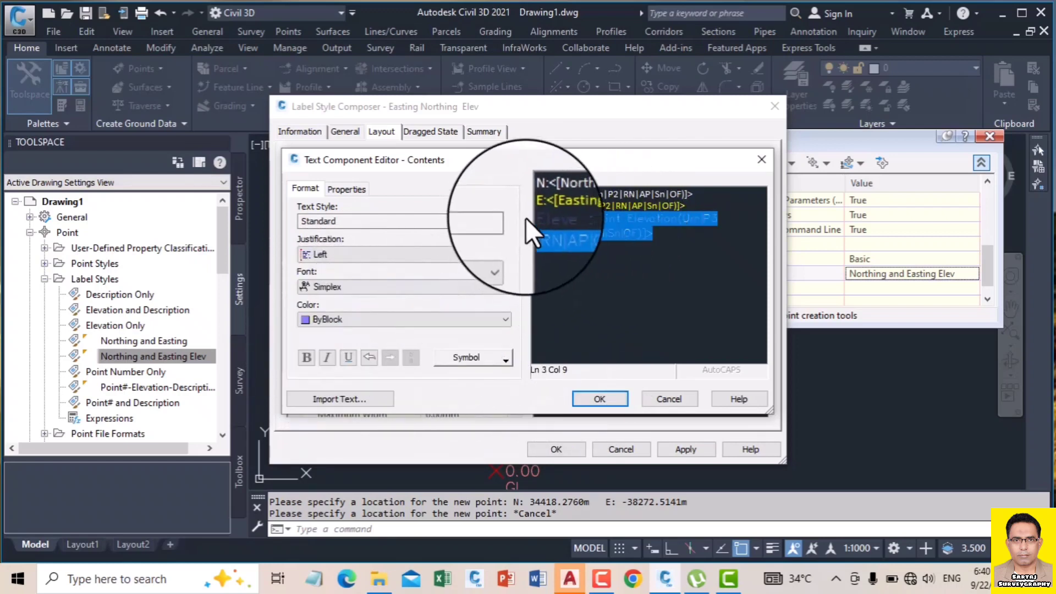
pyautogui.moveTo(536, 221); pyautogui.dragTo(697, 246)
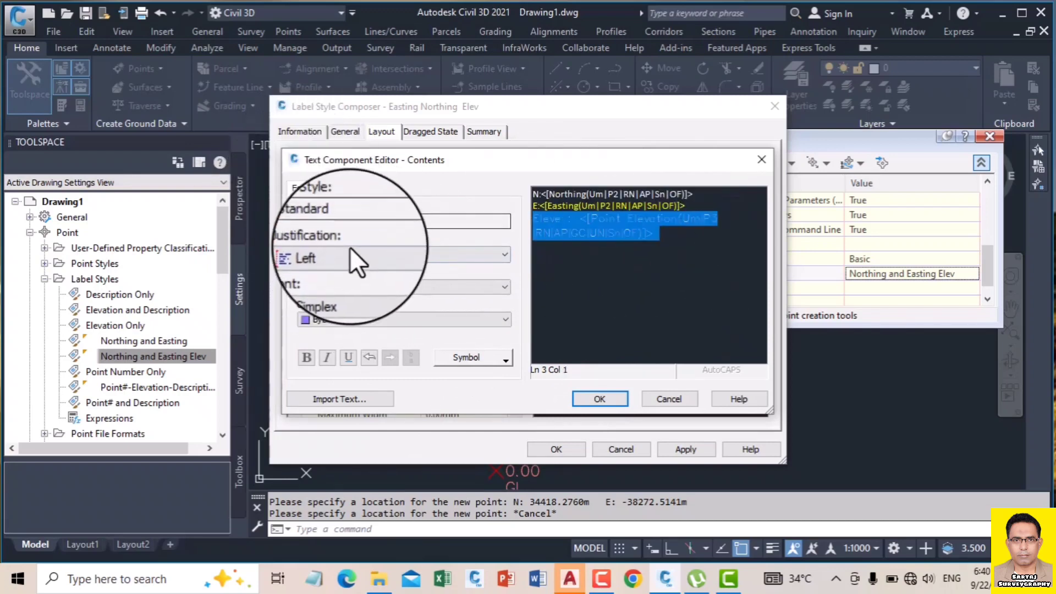
pyautogui.click(339, 286)
pyautogui.press('c')
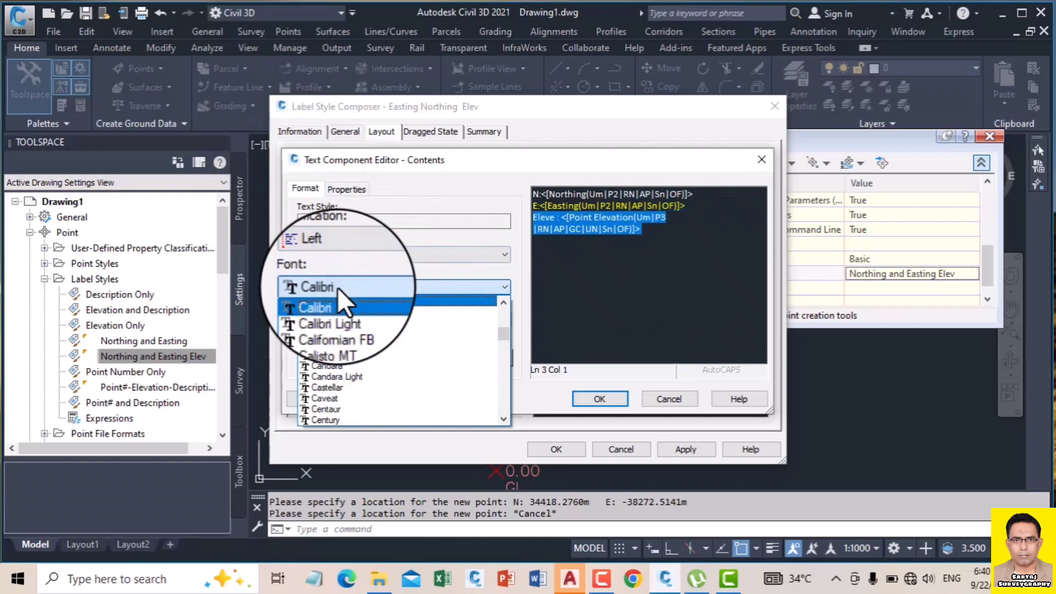
pyautogui.click(338, 287)
pyautogui.click(328, 317)
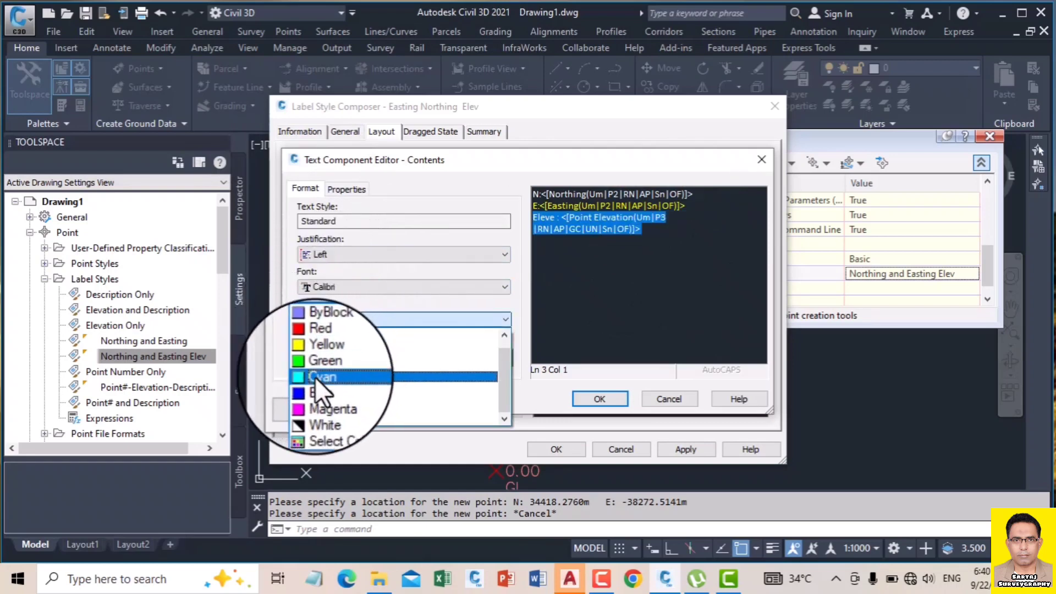
pyautogui.click(322, 365)
pyautogui.click(602, 400)
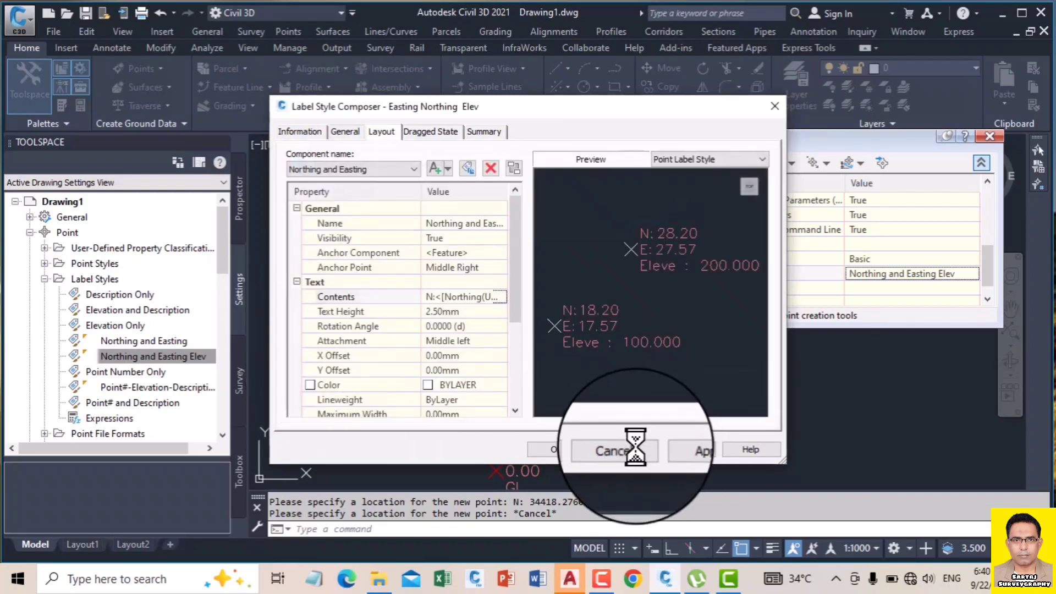
pyautogui.click(678, 448)
pyautogui.click(556, 447)
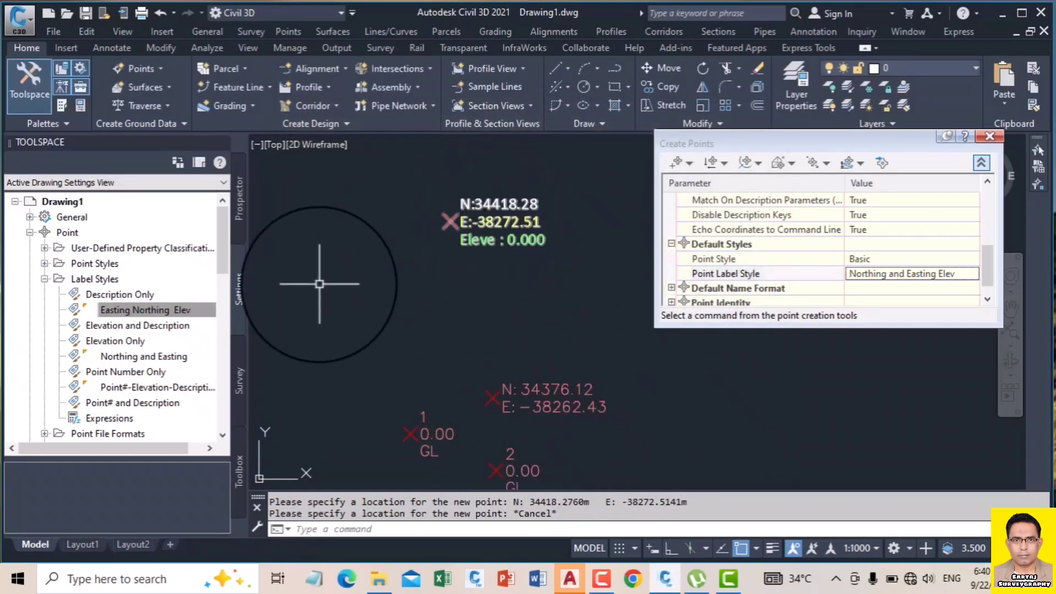
# Reopen the text contents of the "Easting Northing Elev" label style and cut the Easting line.
pyautogui.click(191, 312)
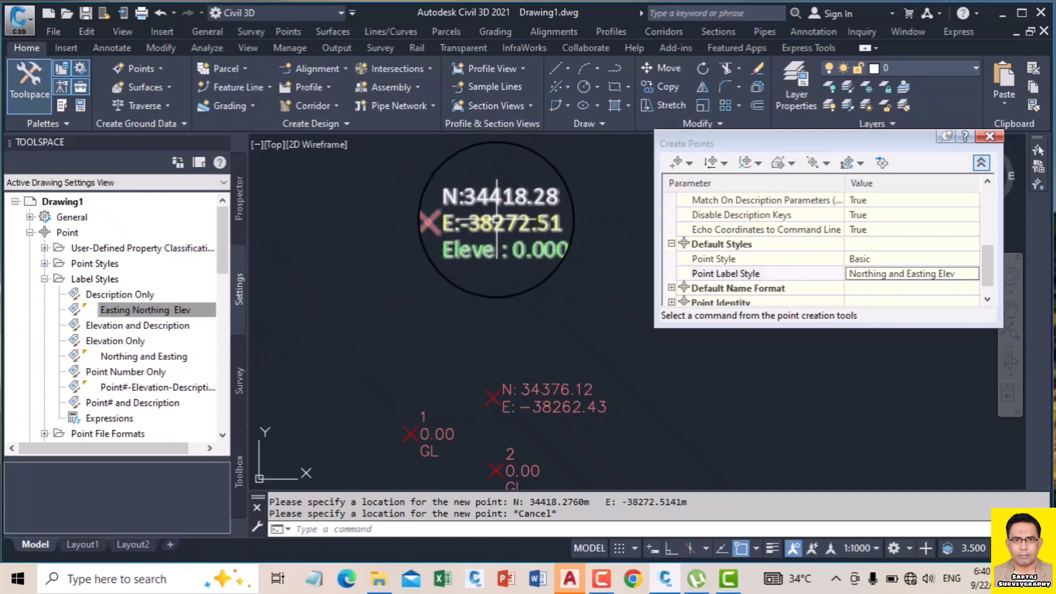
pyautogui.rightClick(173, 308)
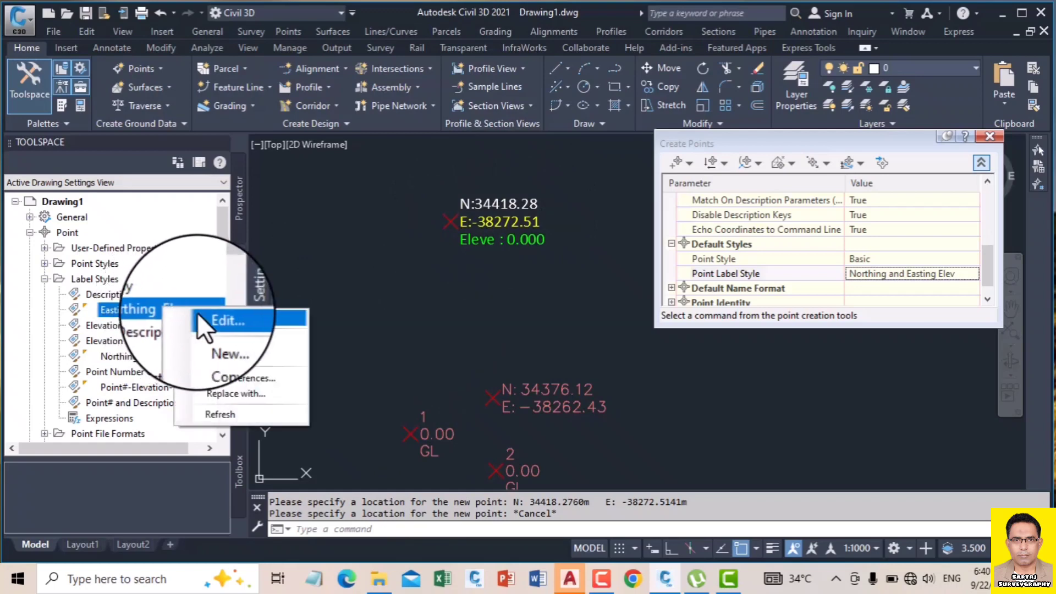
pyautogui.click(200, 313)
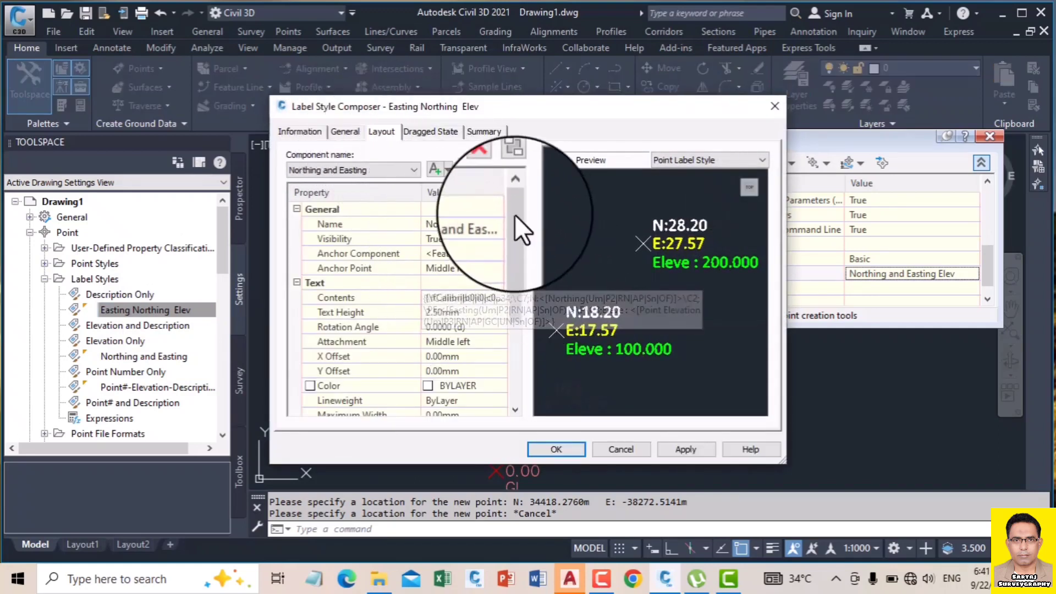
pyautogui.click(490, 296)
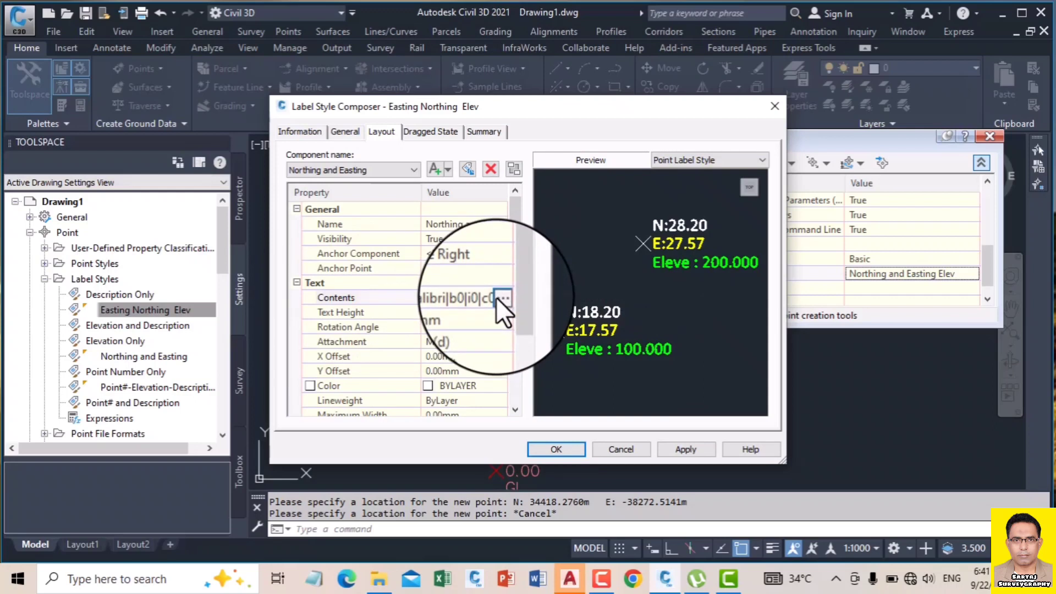
pyautogui.click(500, 297)
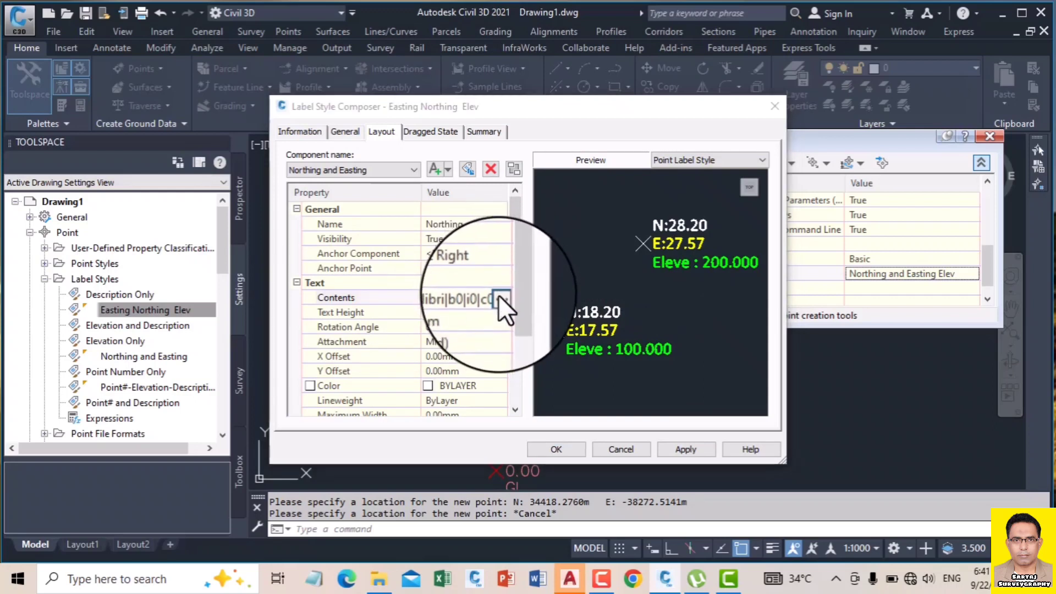
pyautogui.moveTo(685, 206); pyautogui.dragTo(533, 207)
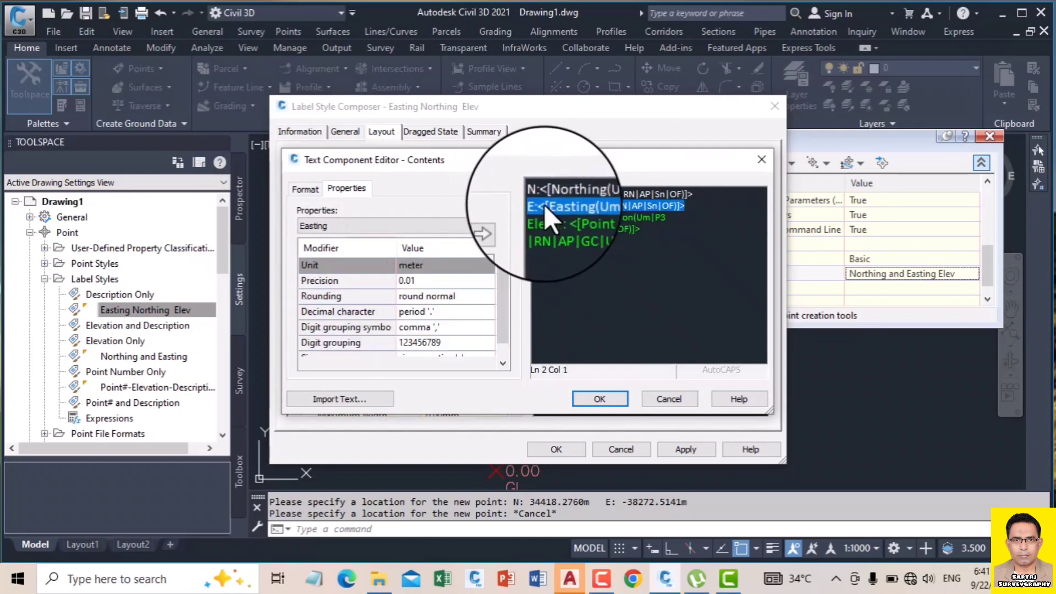
pyautogui.rightClick(545, 208)
pyautogui.click(572, 254)
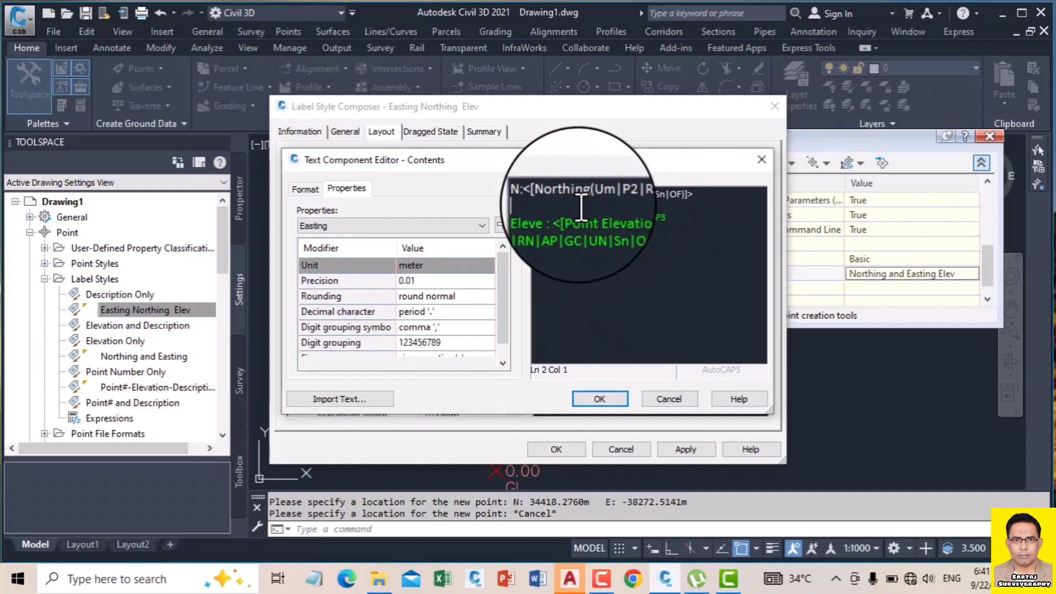
# Paste the Easting line on a new line above the Northing line and save the label style.
pyautogui.click(536, 193)
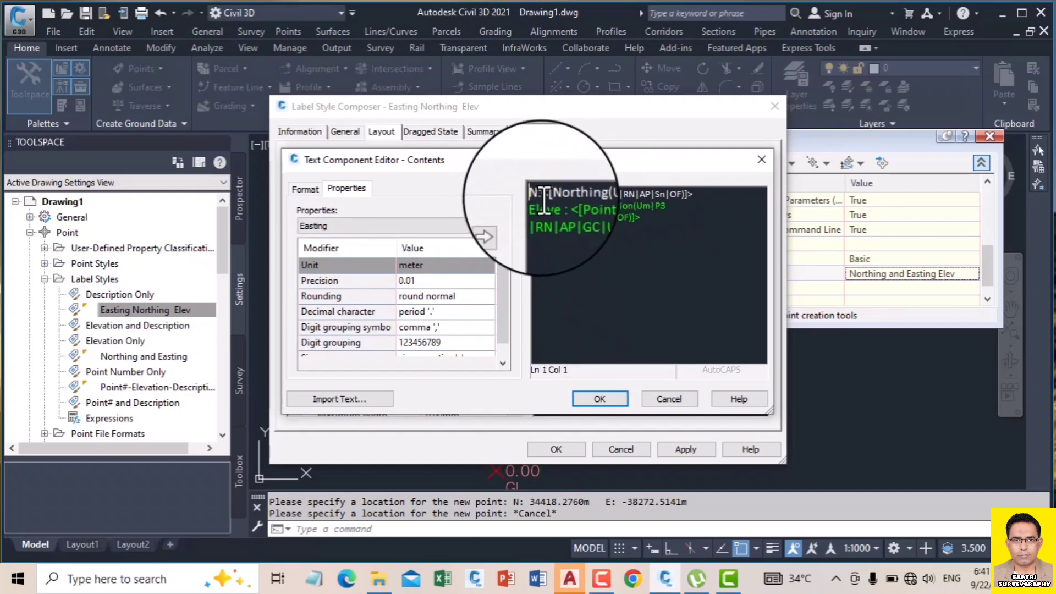
pyautogui.press('Return')
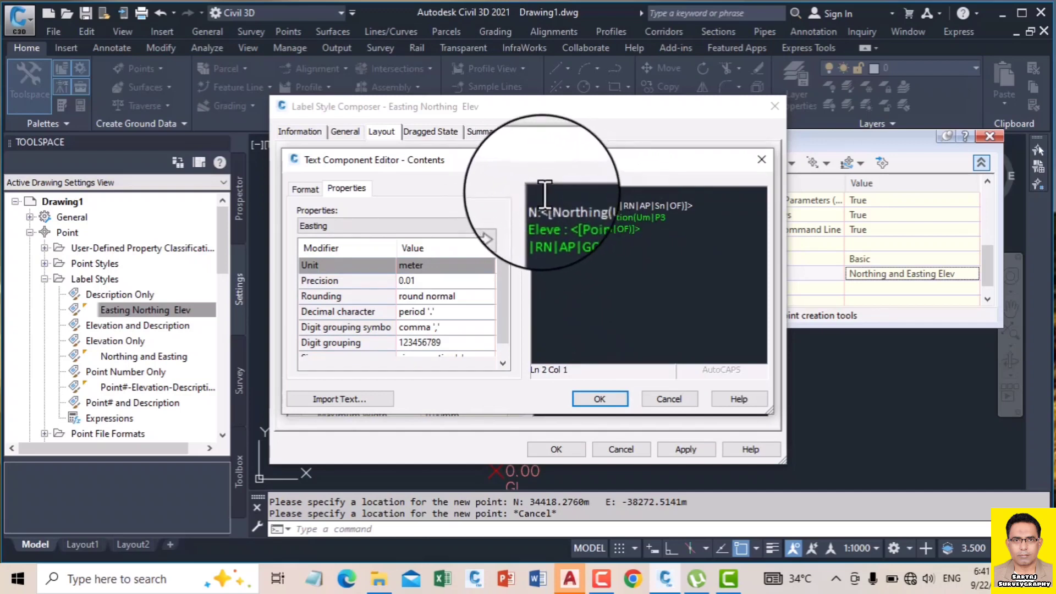
pyautogui.rightClick(544, 194)
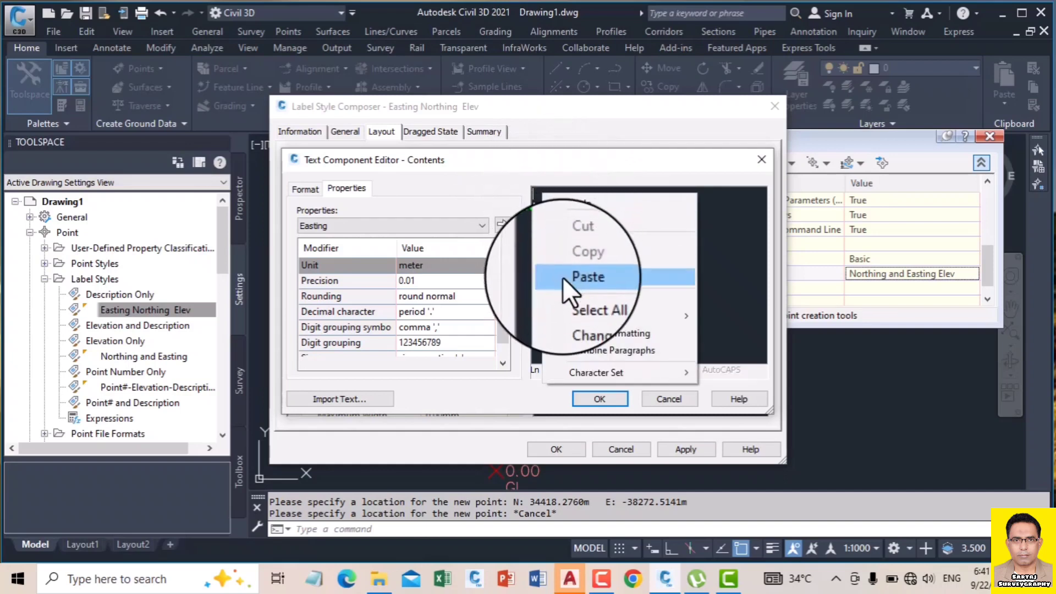
pyautogui.click(563, 276)
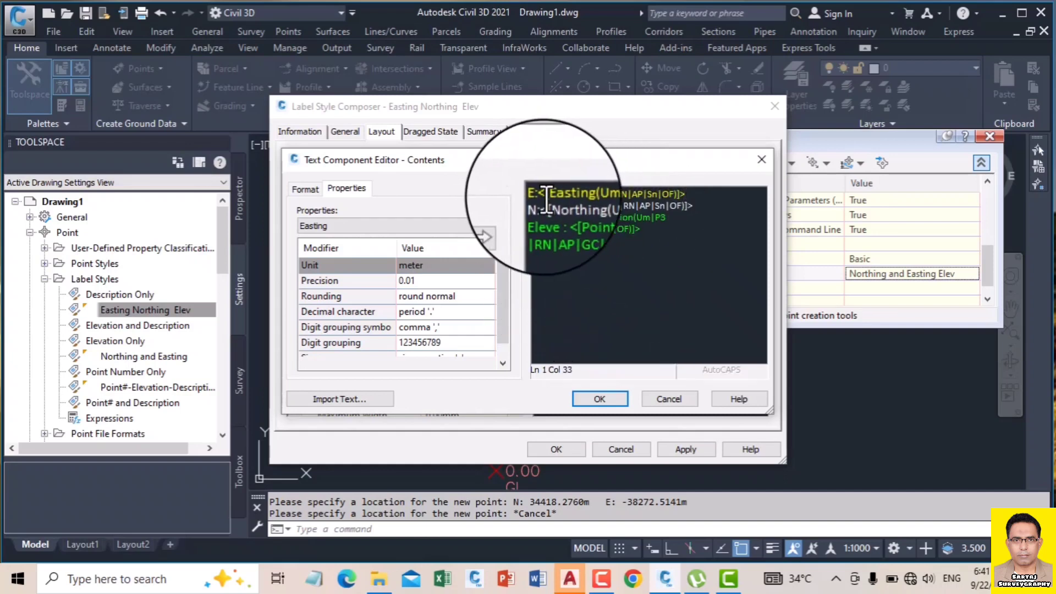
pyautogui.click(593, 395)
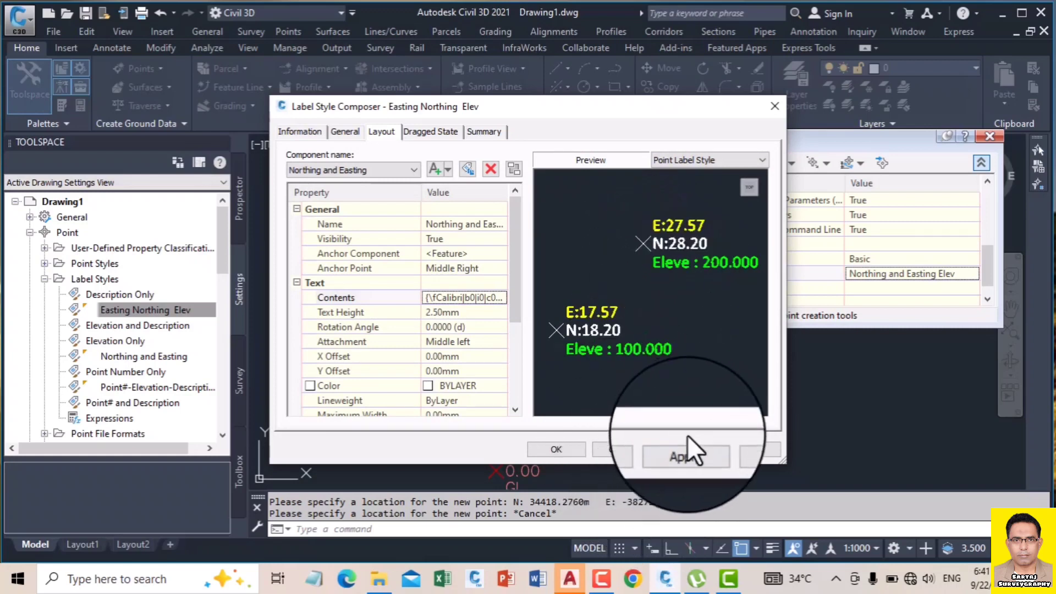
pyautogui.click(684, 448)
pyautogui.click(550, 450)
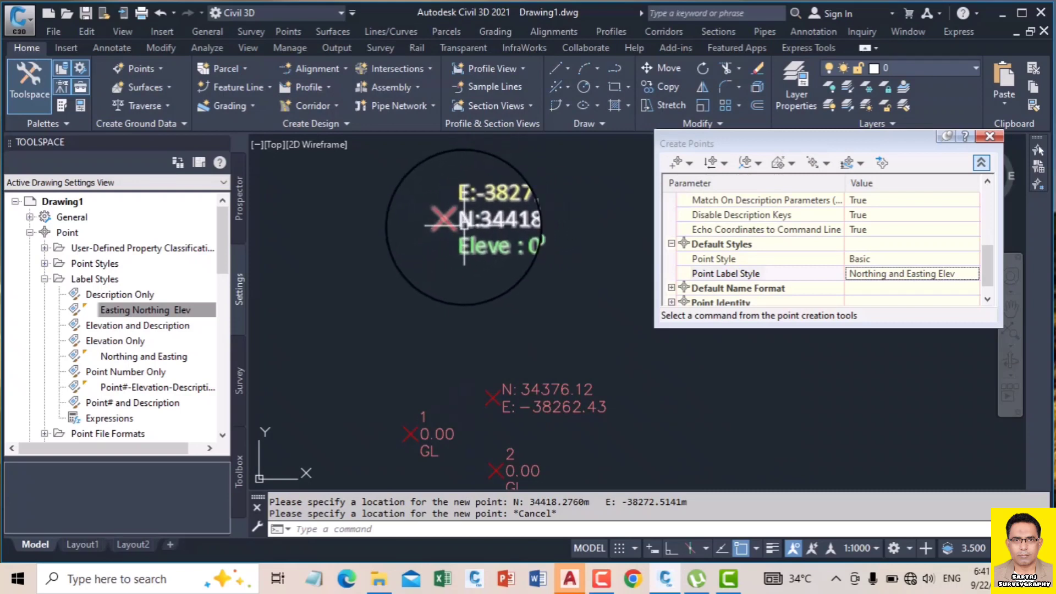
pyautogui.scroll(2, 487, 222)
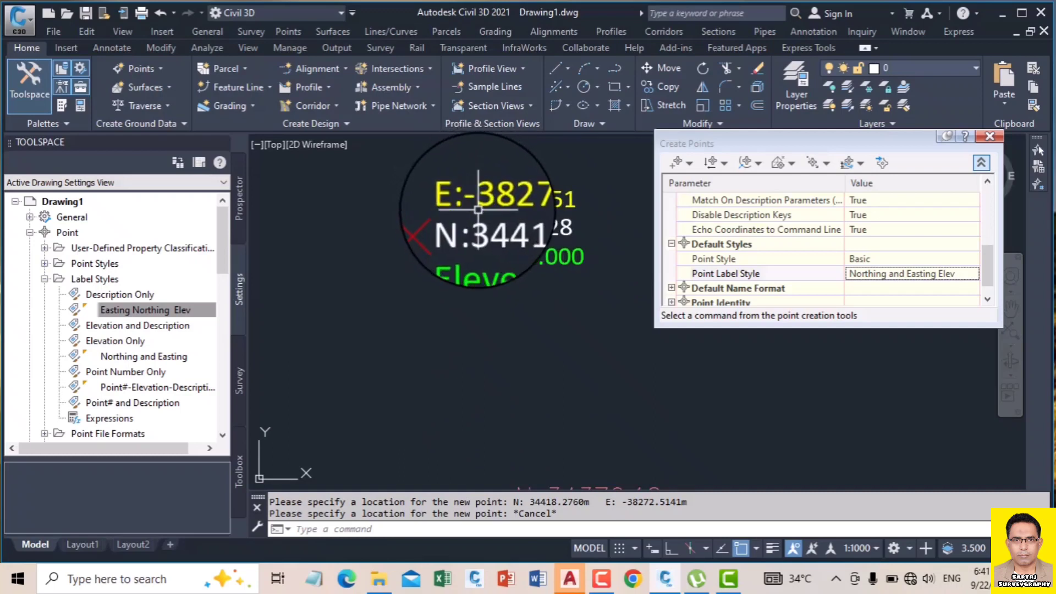
pyautogui.scroll(4, 478, 209)
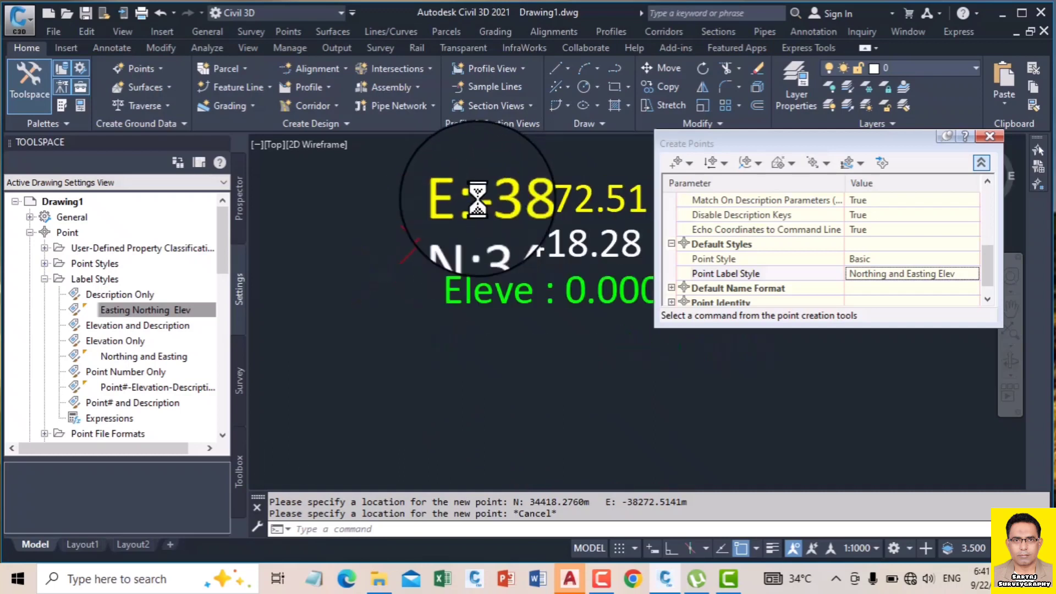
pyautogui.scroll(-3, 478, 199)
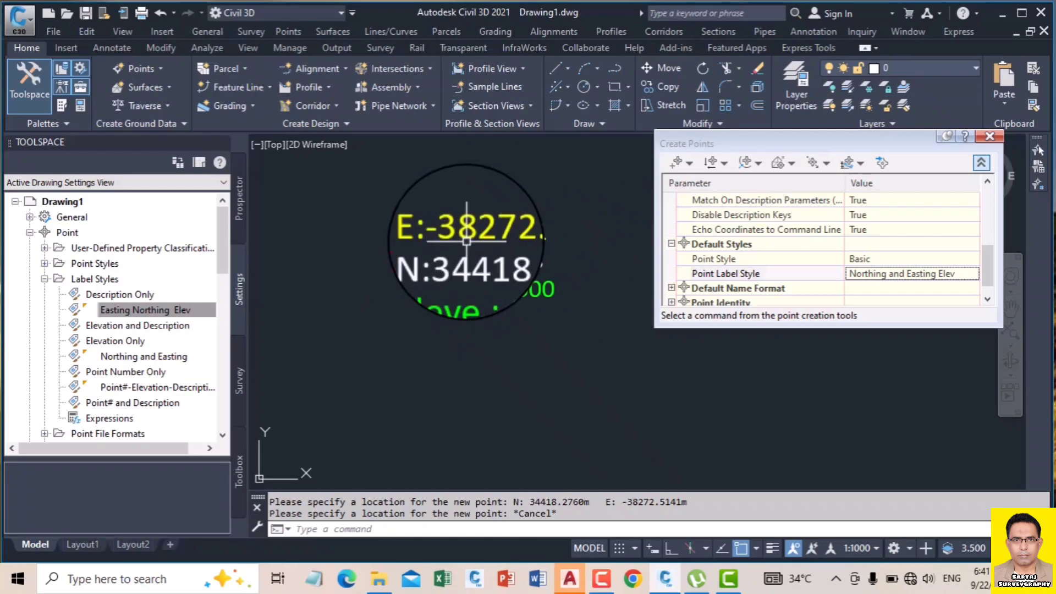
pyautogui.click(189, 310)
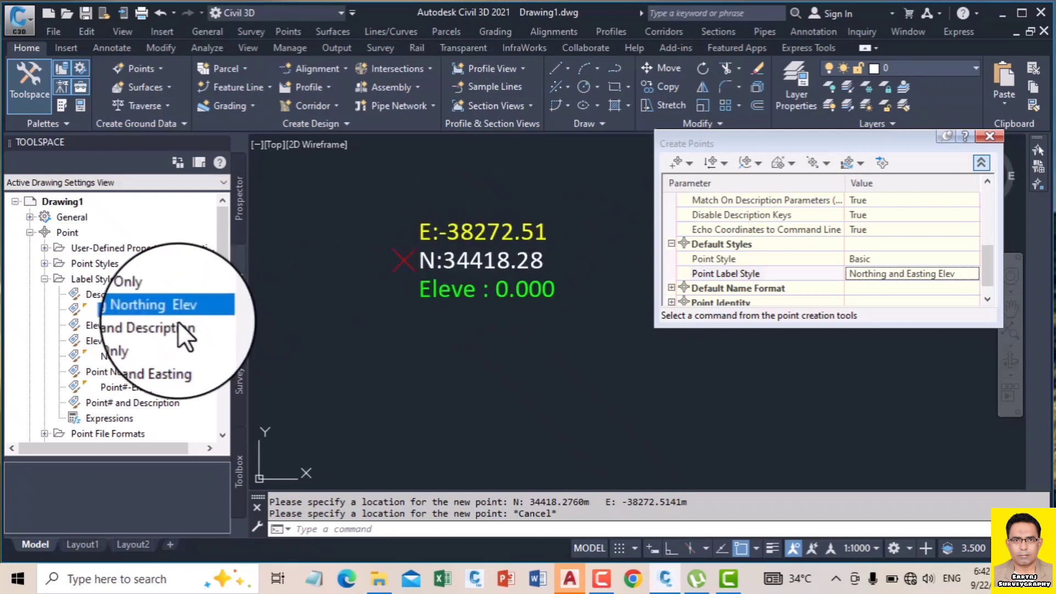
pyautogui.rightClick(195, 308)
pyautogui.click(231, 316)
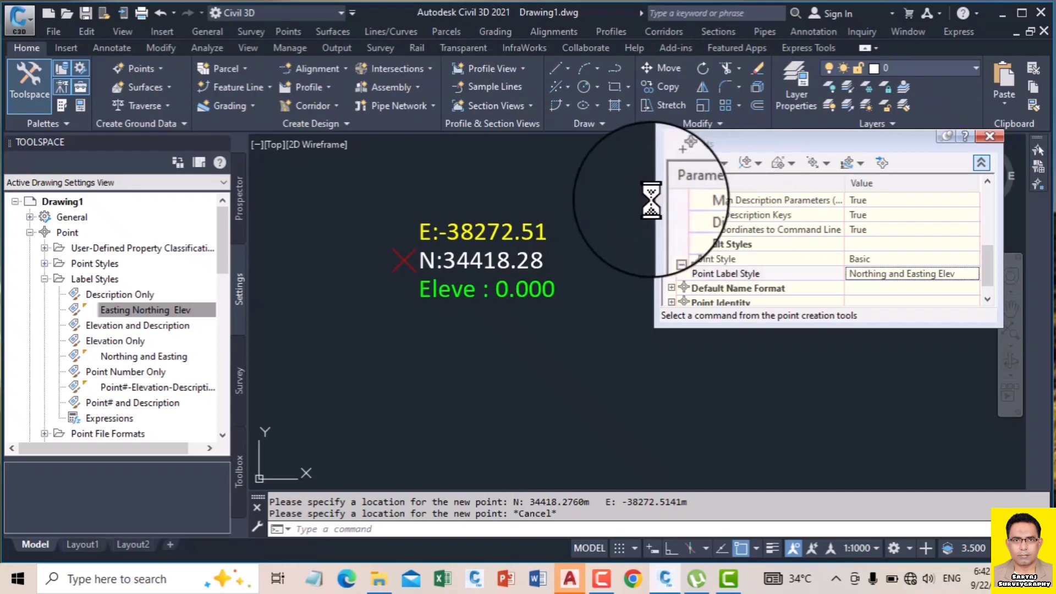
pyautogui.click(770, 104)
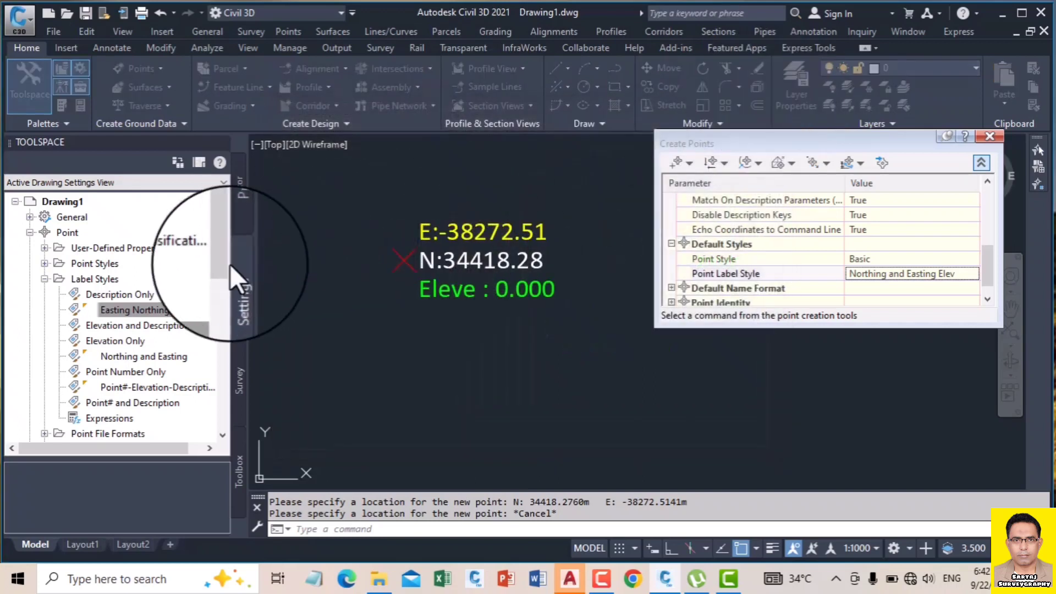
# Copy the "Easting Northing Elev" label style and name the copy "Pt Easting Northing Elev DEc".
pyautogui.rightClick(203, 306)
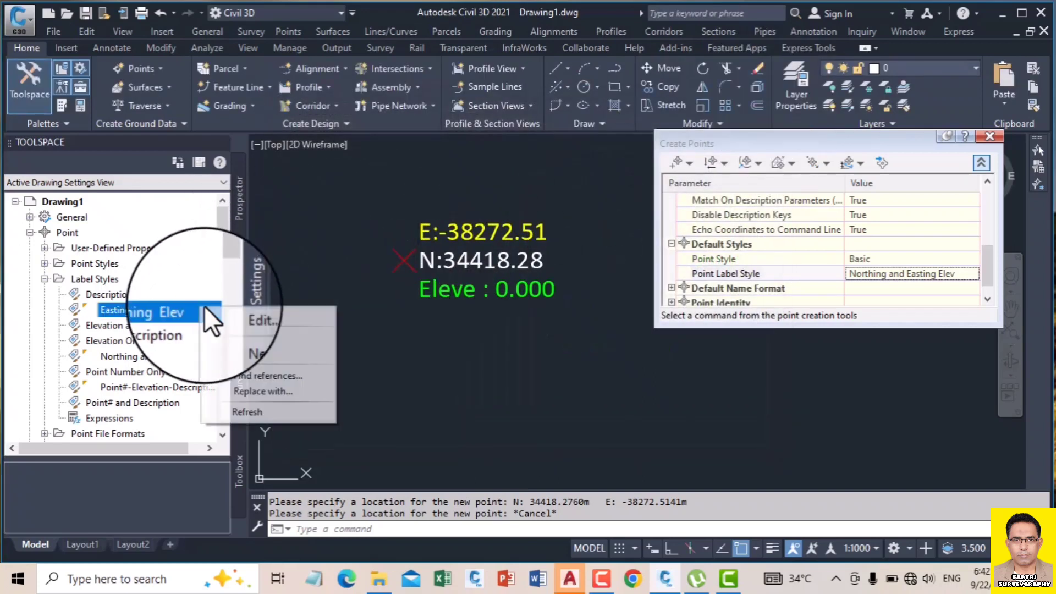
pyautogui.click(255, 351)
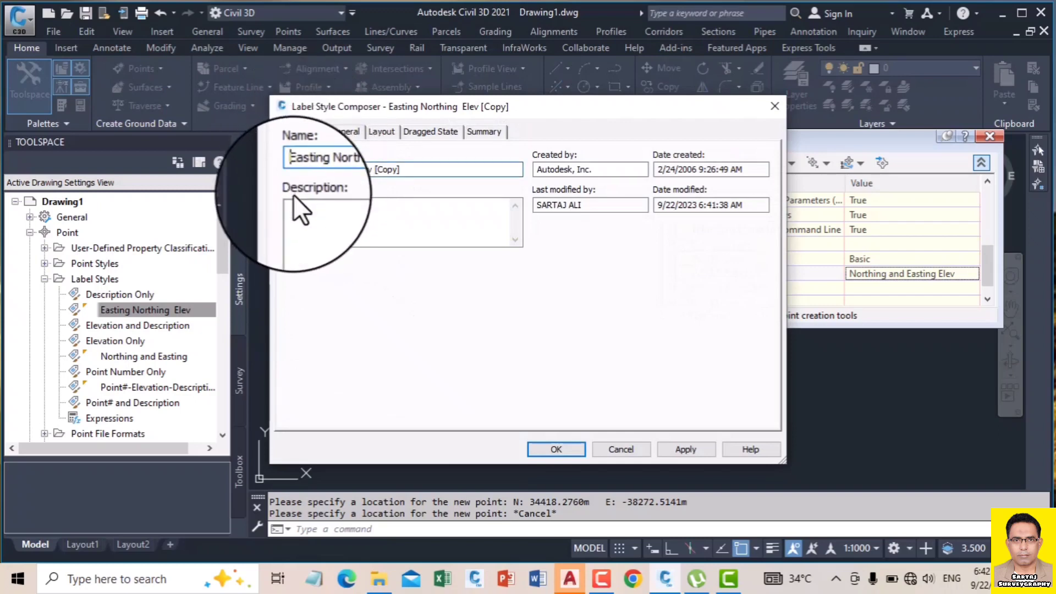
pyautogui.write('Pt')
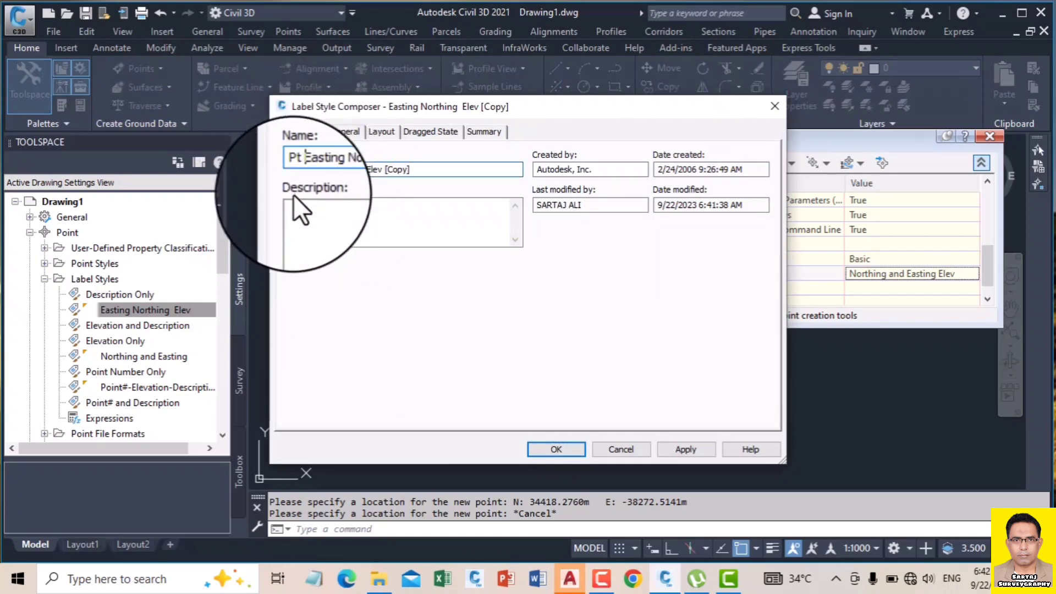
pyautogui.doubleClick(387, 170)
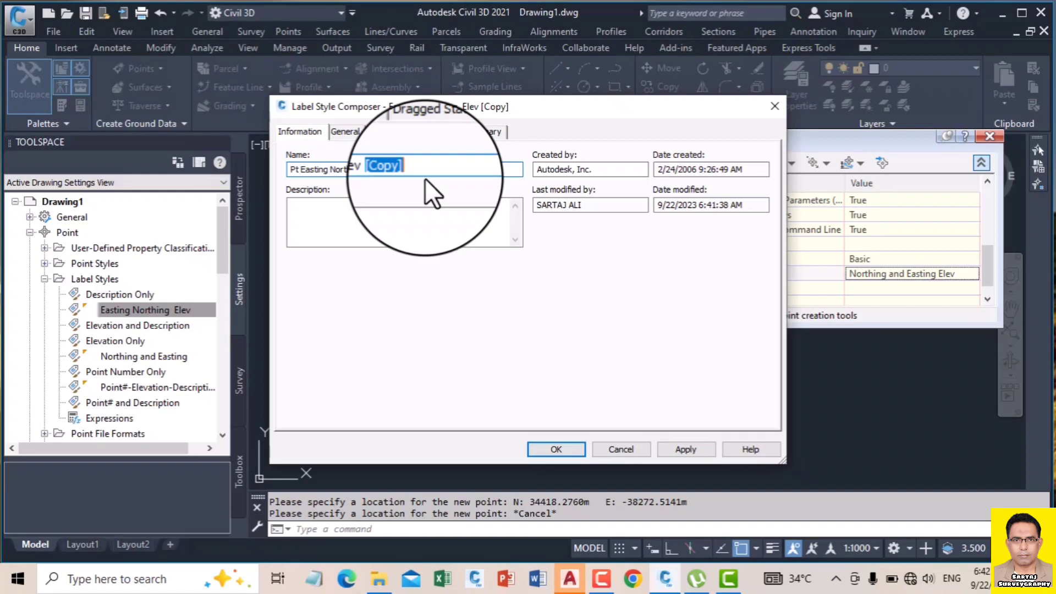
pyautogui.write('DEc')
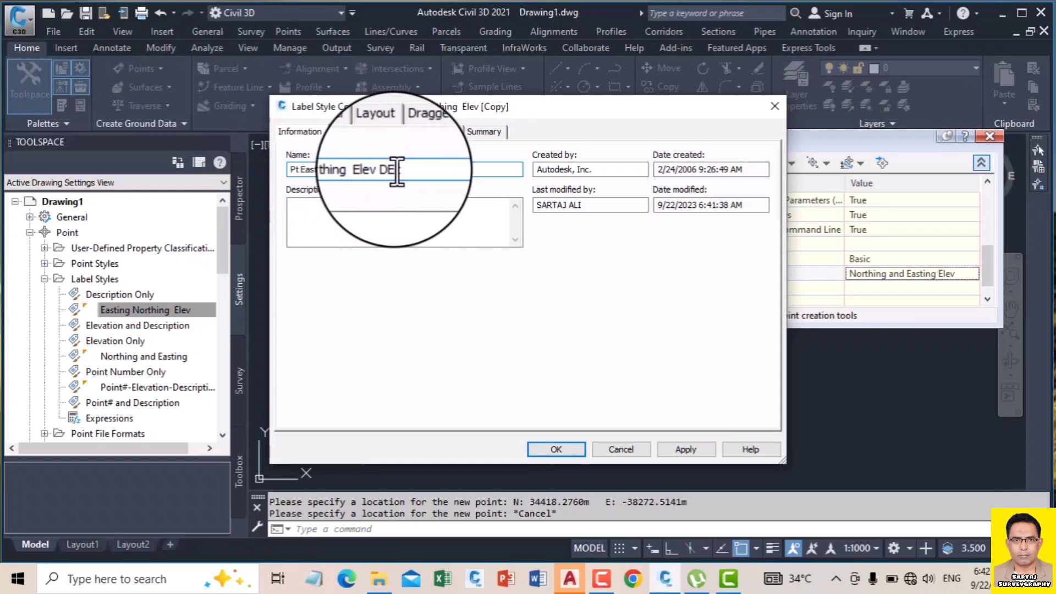
# In the new style's label contents, insert the Point Number property on its own line above the Easting line.
pyautogui.click(377, 133)
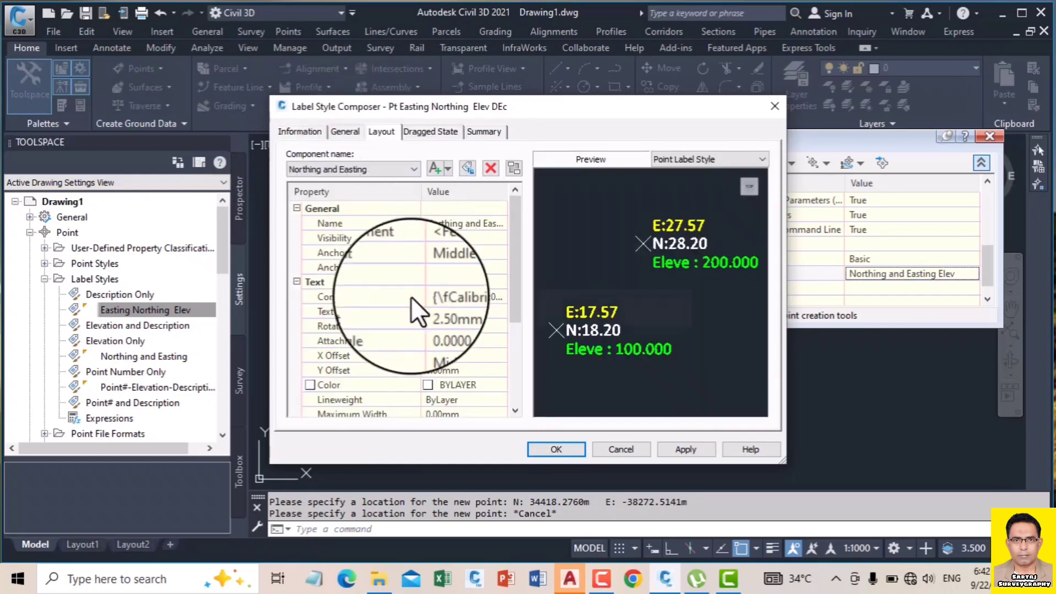
pyautogui.click(451, 297)
pyautogui.click(500, 297)
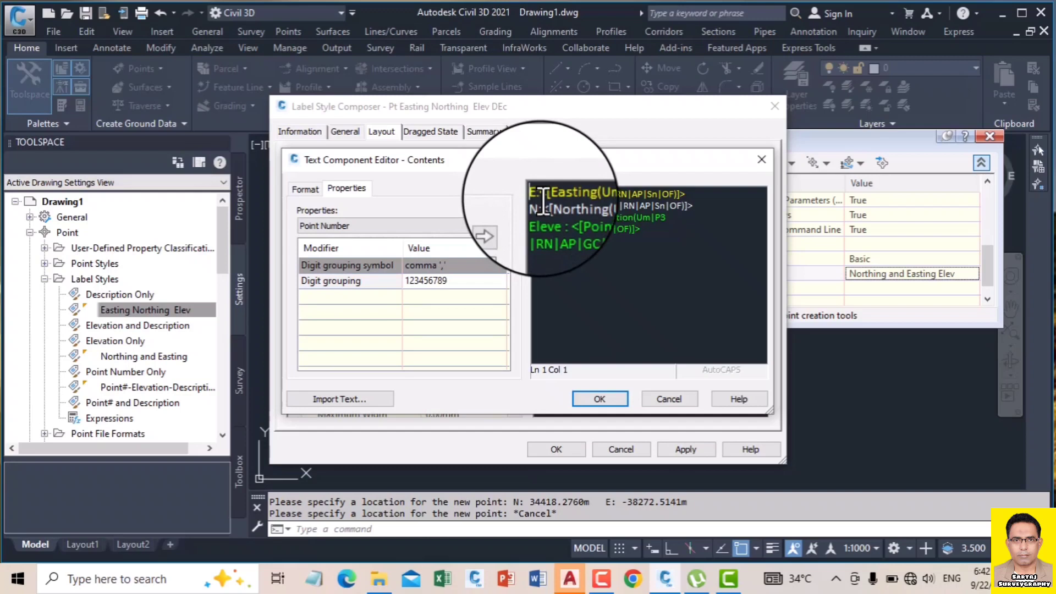
pyautogui.press('Return')
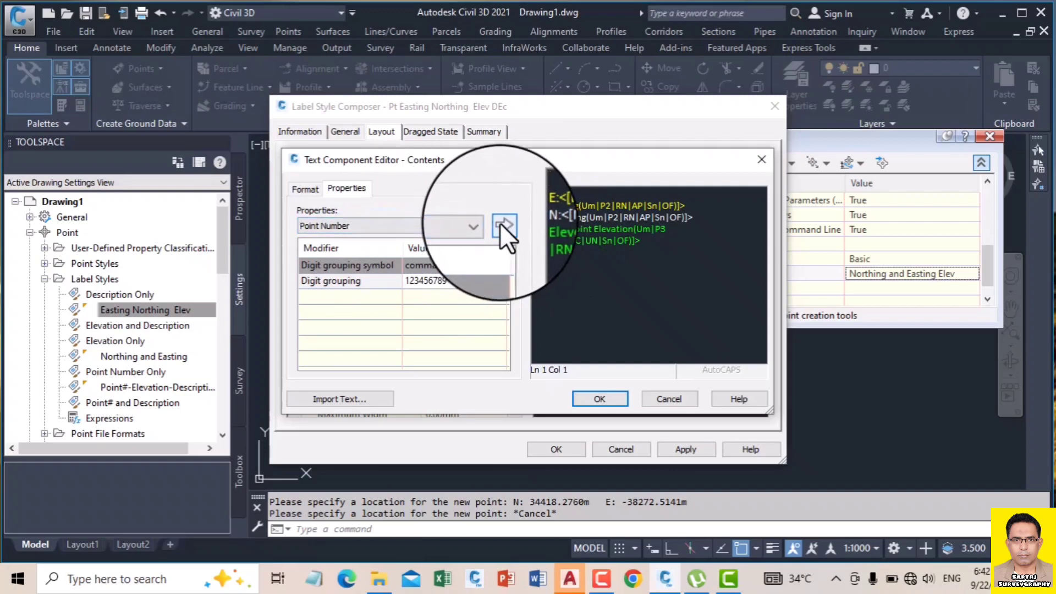
pyautogui.click(500, 223)
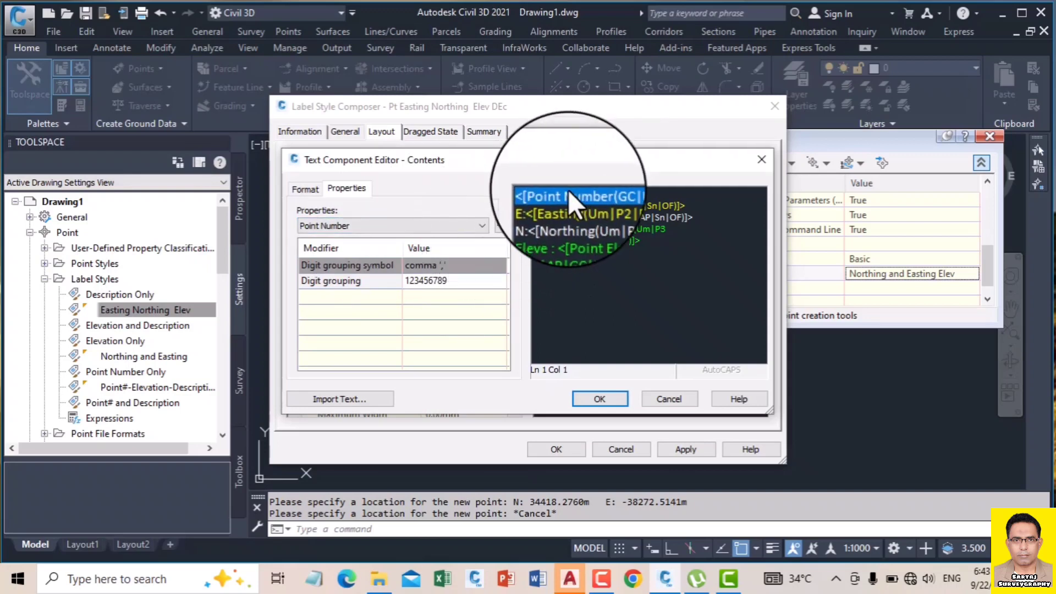
# Set the color of the Point Number line in the label contents to Red.
pyautogui.click(305, 189)
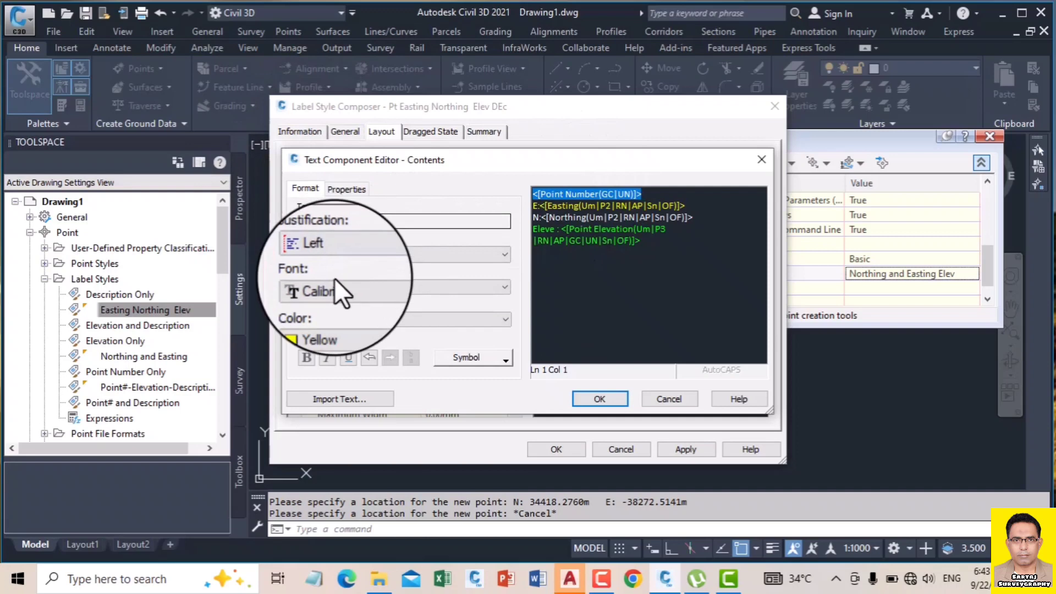
pyautogui.click(312, 320)
pyautogui.scroll(1, 320, 335)
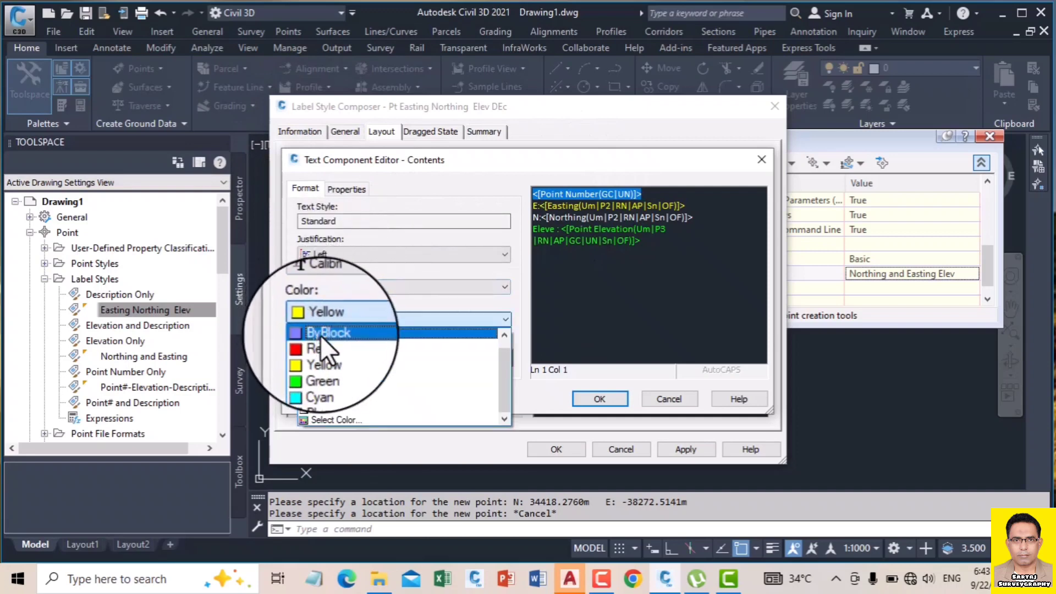
pyautogui.click(324, 345)
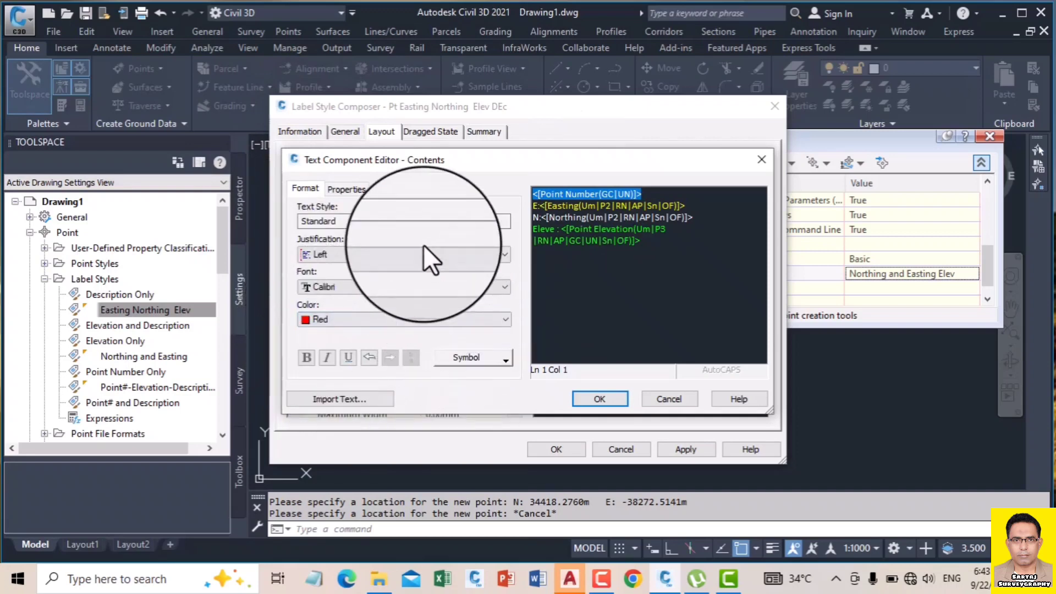
# Add a new line "Des:" below the elevation line and insert the Raw Description property after it.
pyautogui.click(657, 245)
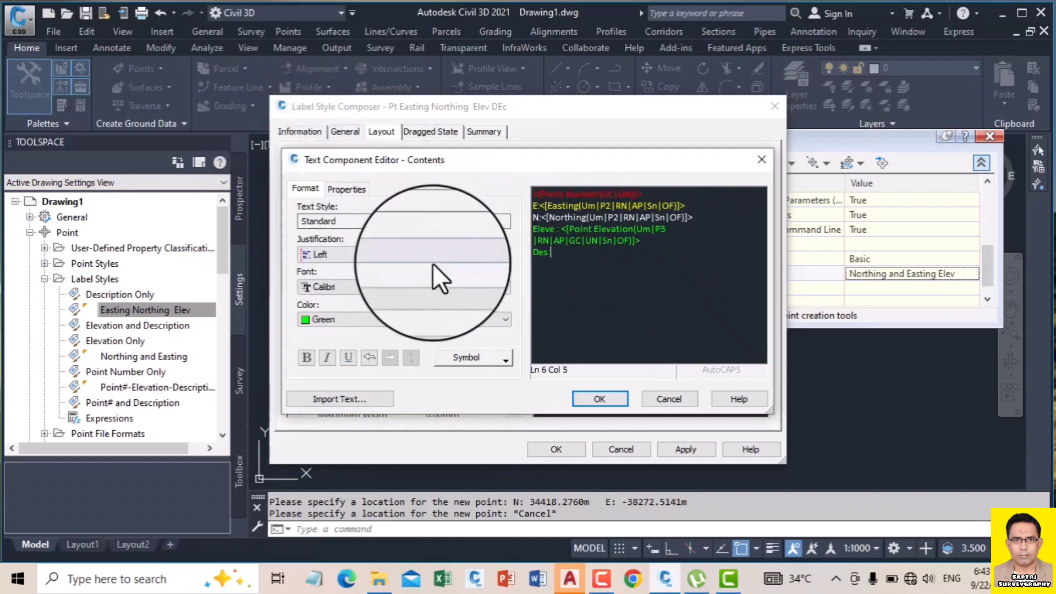
pyautogui.click(336, 190)
pyautogui.click(335, 223)
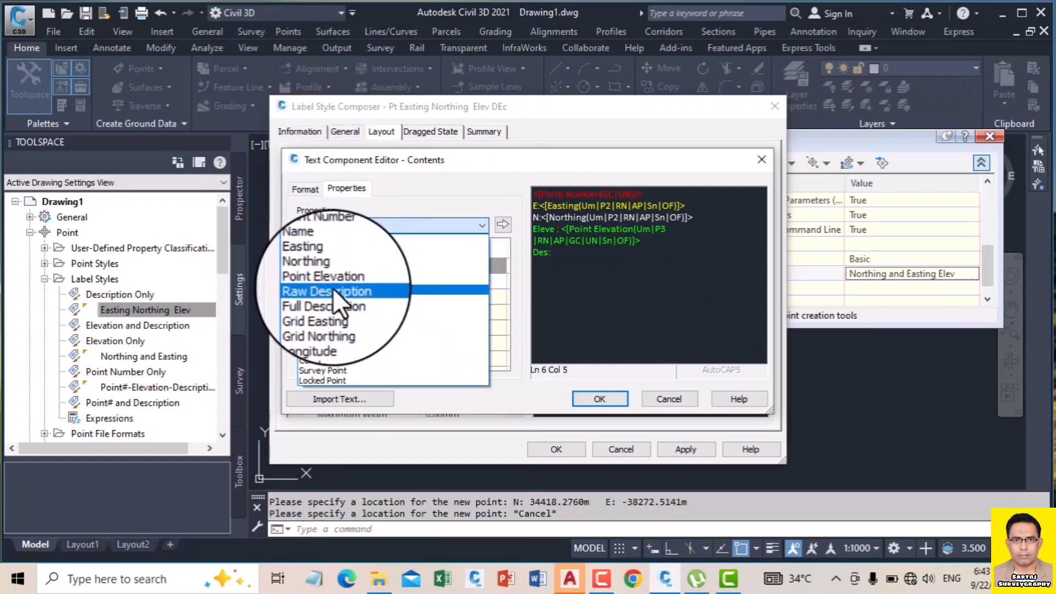
pyautogui.click(336, 290)
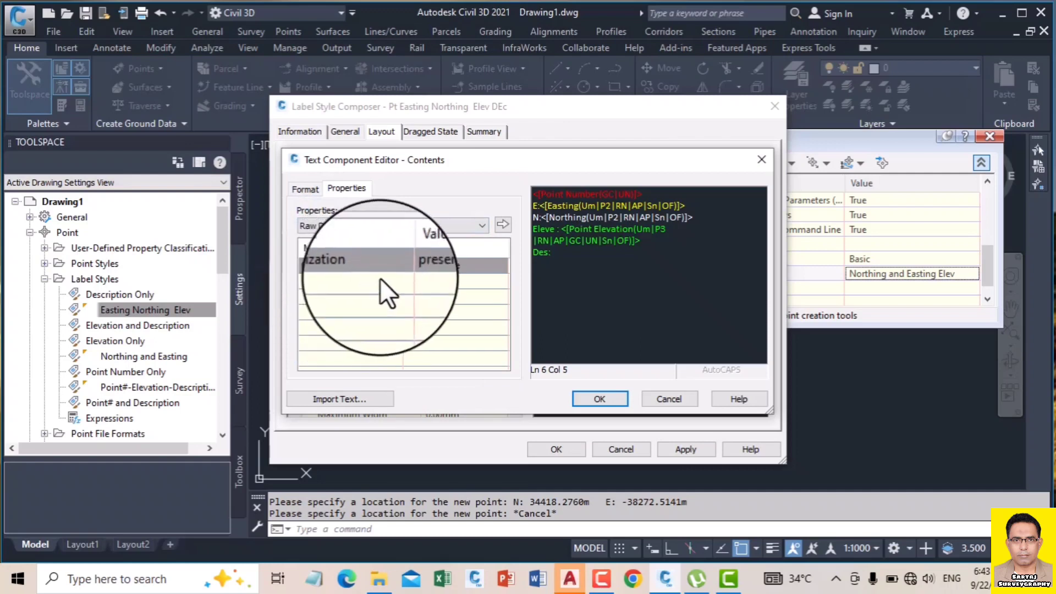
pyautogui.click(502, 224)
# Set the color of the whole "Des:" line to Cyan and save the contents and the new label style.
pyautogui.moveTo(658, 251); pyautogui.dragTo(522, 264)
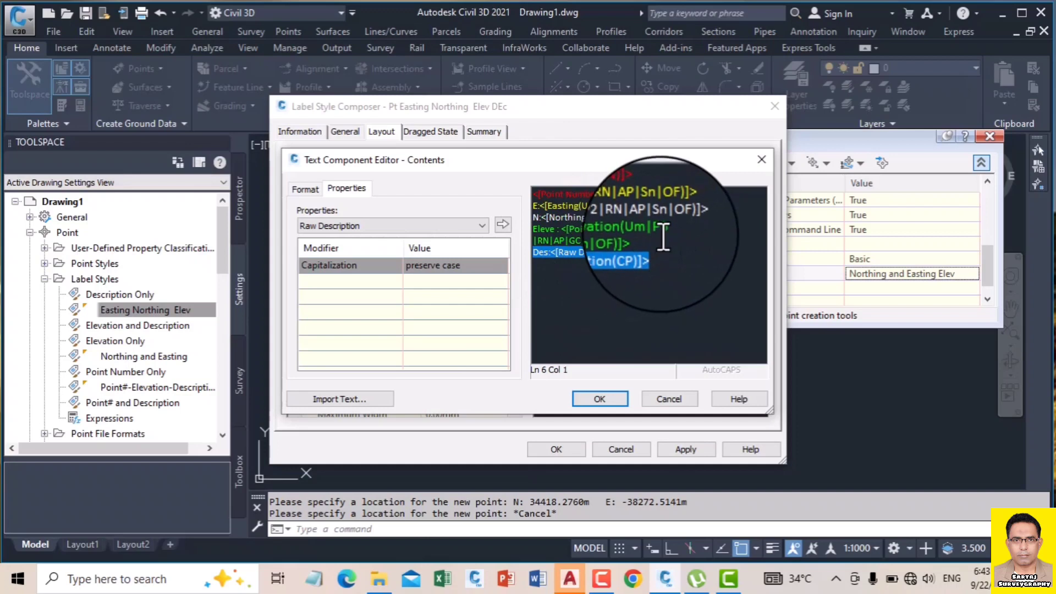
pyautogui.moveTo(663, 253); pyautogui.dragTo(531, 253)
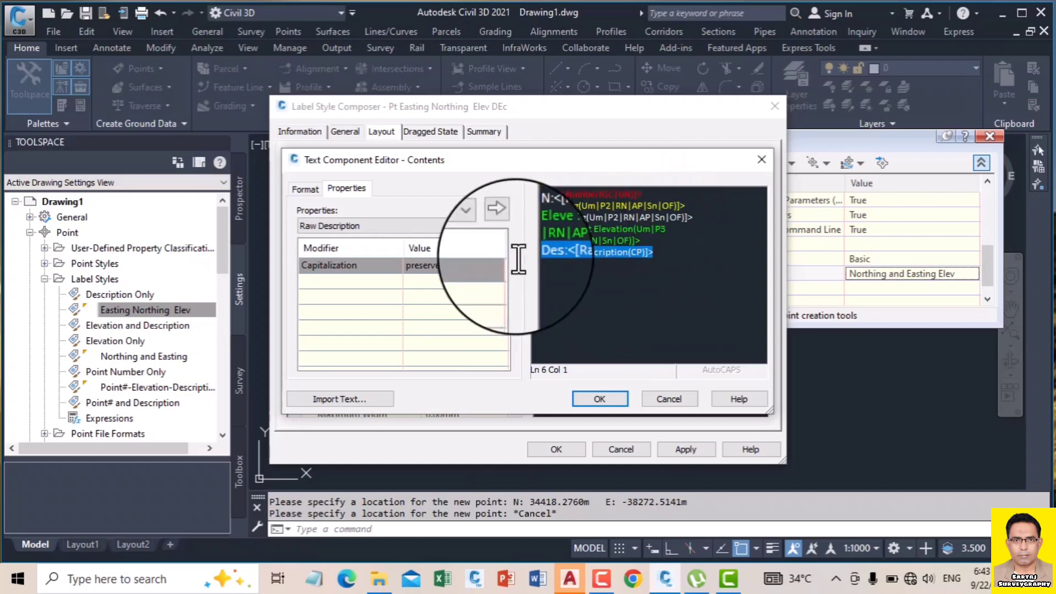
pyautogui.click(305, 190)
pyautogui.click(345, 319)
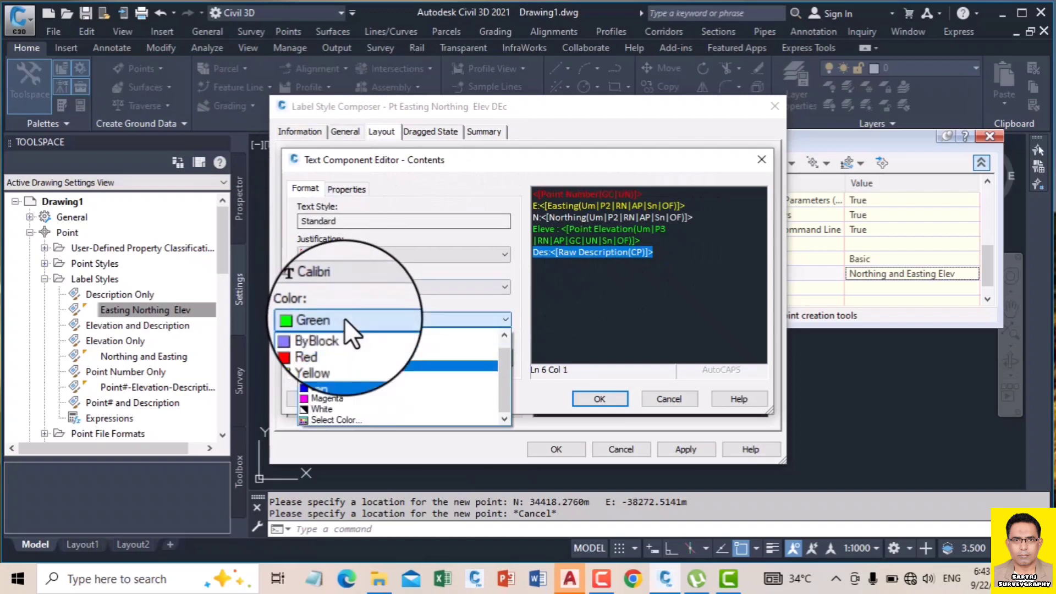
pyautogui.click(321, 376)
pyautogui.click(600, 398)
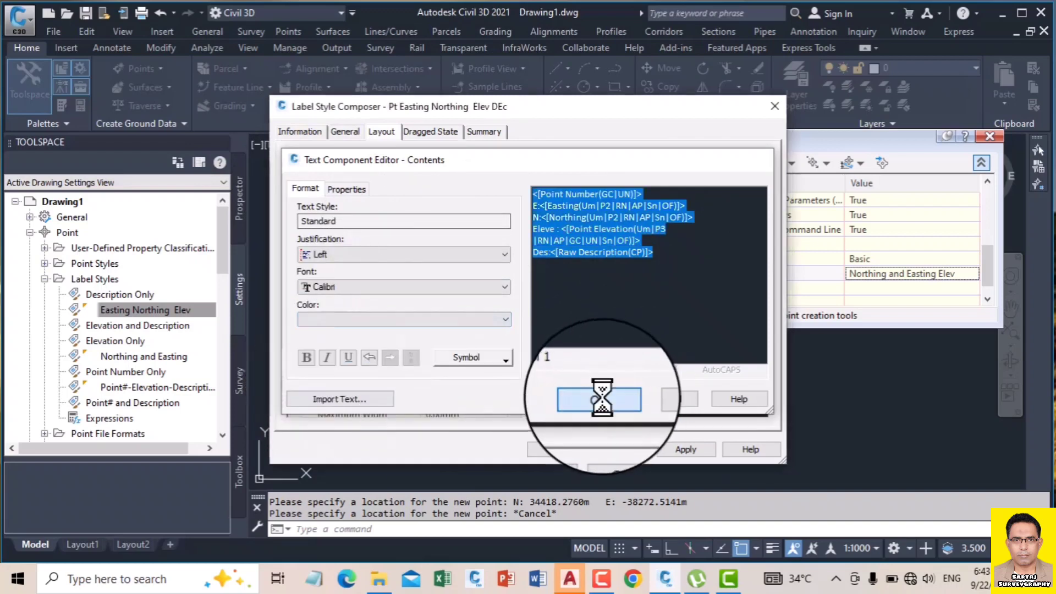
pyautogui.click(683, 449)
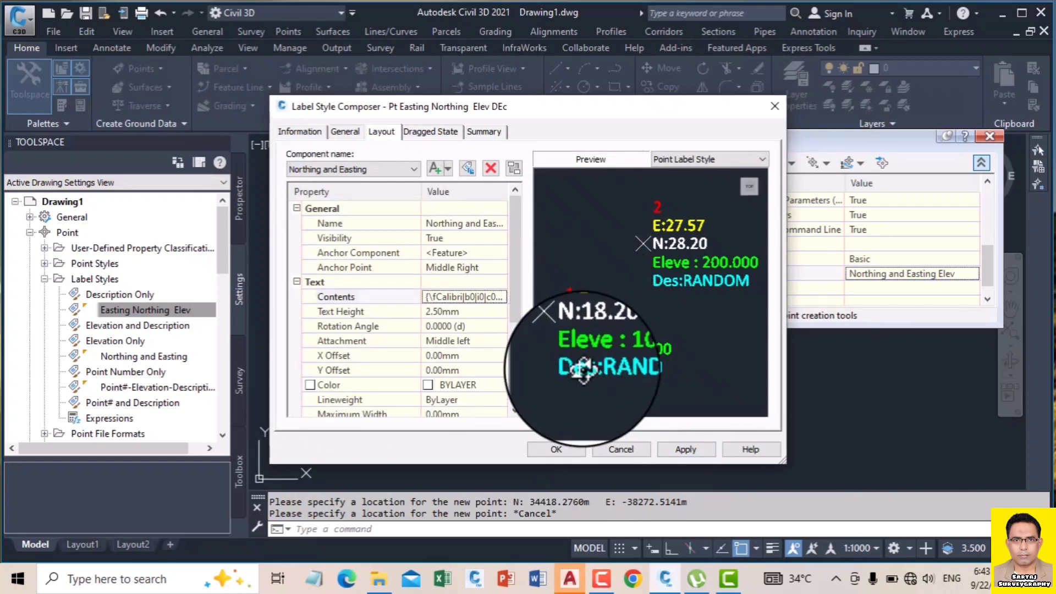
pyautogui.click(685, 450)
pyautogui.click(560, 448)
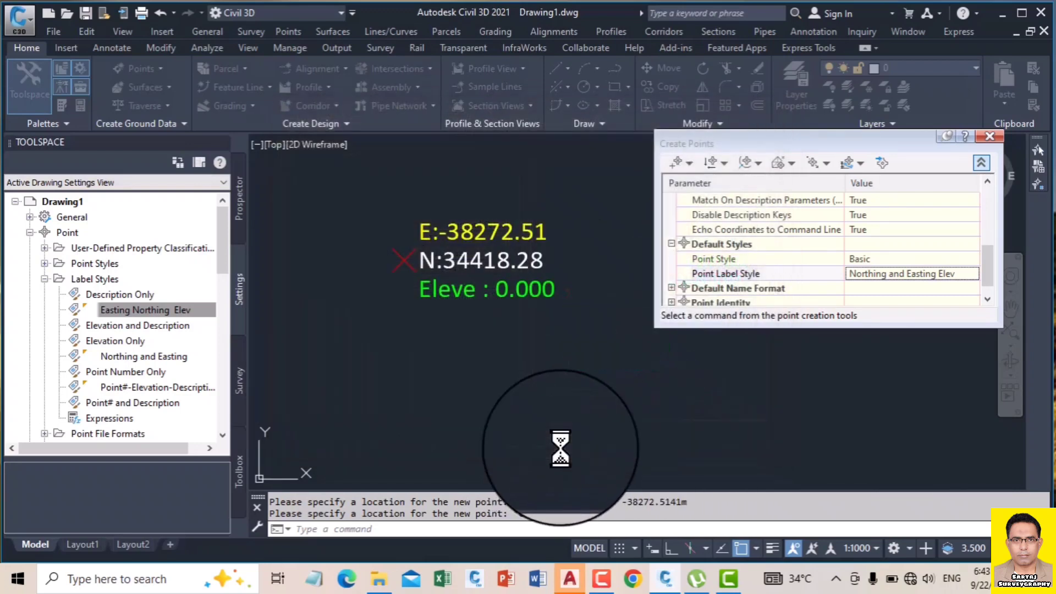
pyautogui.press('Escape')
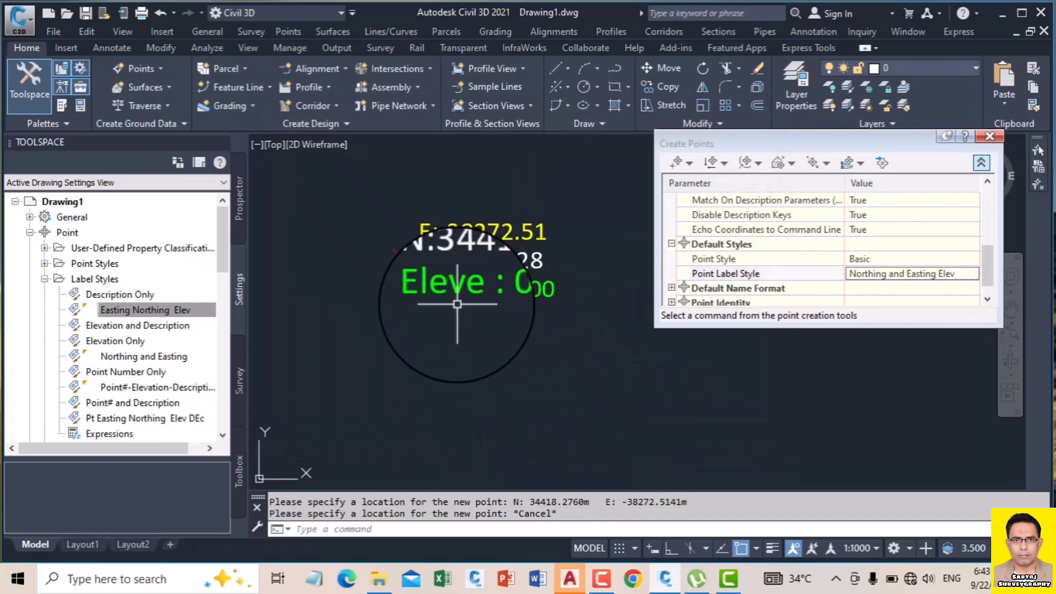
# Widen the Toolspace so that the point label style names fit.
pyautogui.click(160, 310)
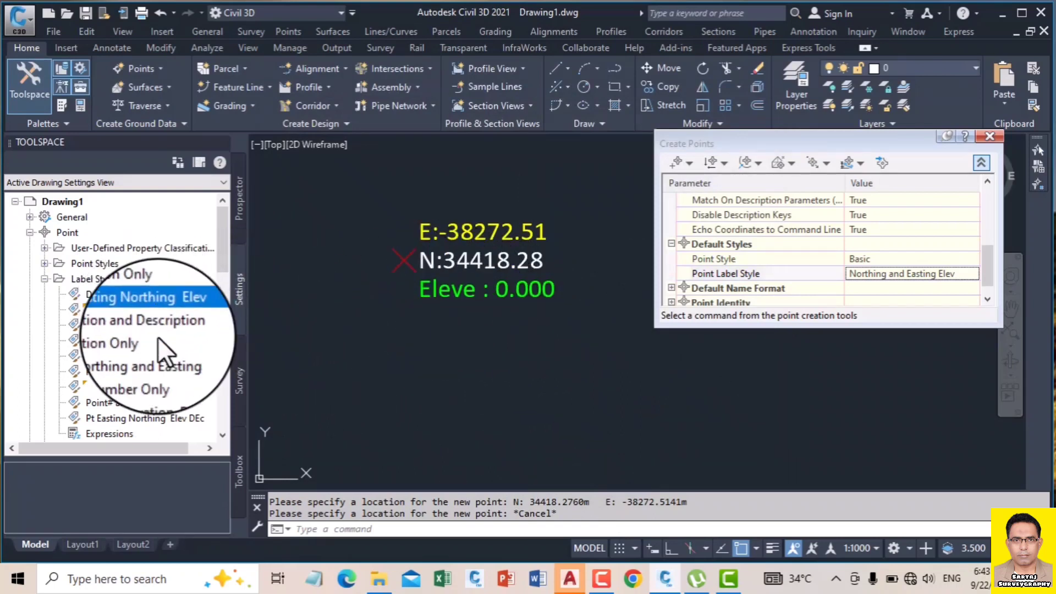
pyautogui.click(166, 308)
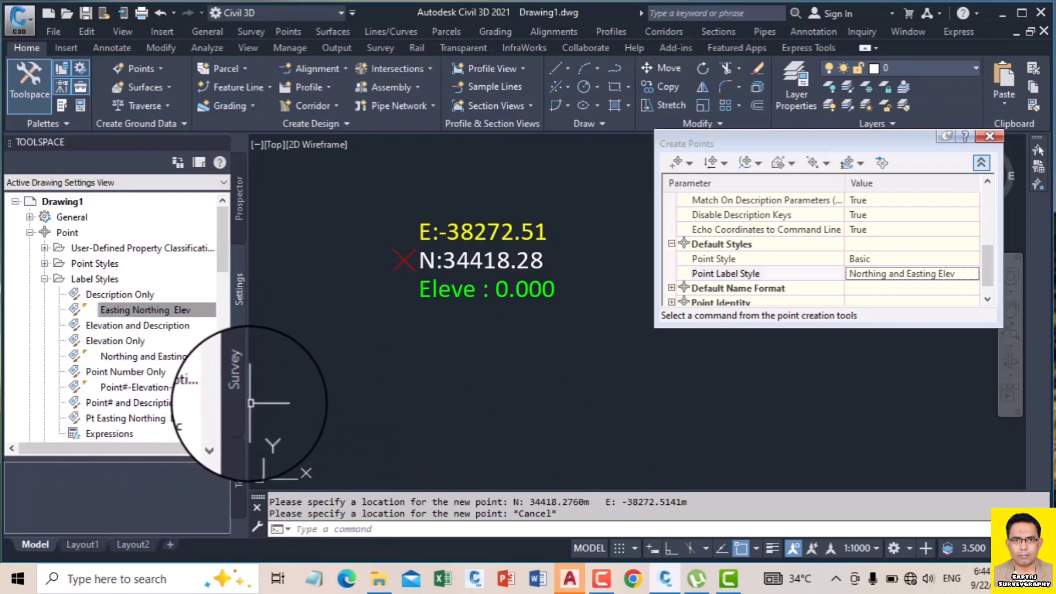
pyautogui.moveTo(246, 404); pyautogui.dragTo(275, 404)
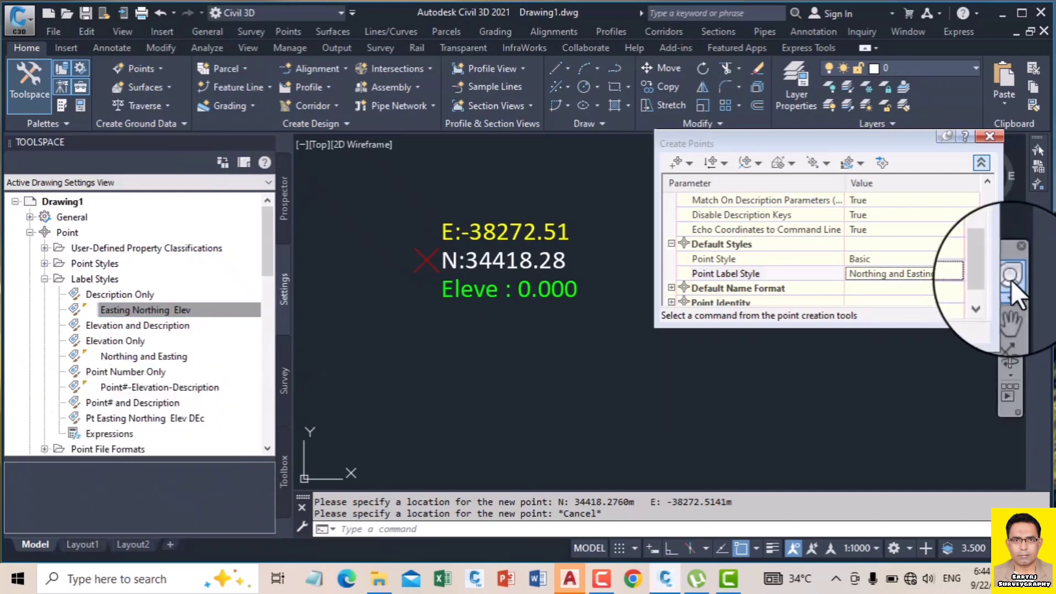
# Set the default Point Label Style for new points to "Pt Easting Northing Elev DEc".
pyautogui.click(957, 274)
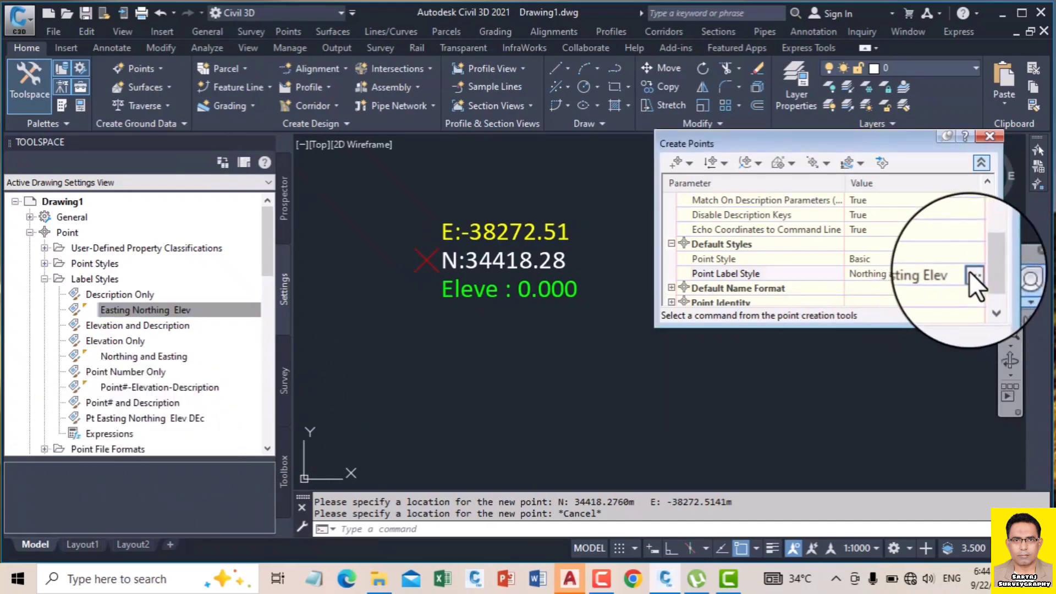
pyautogui.click(476, 253)
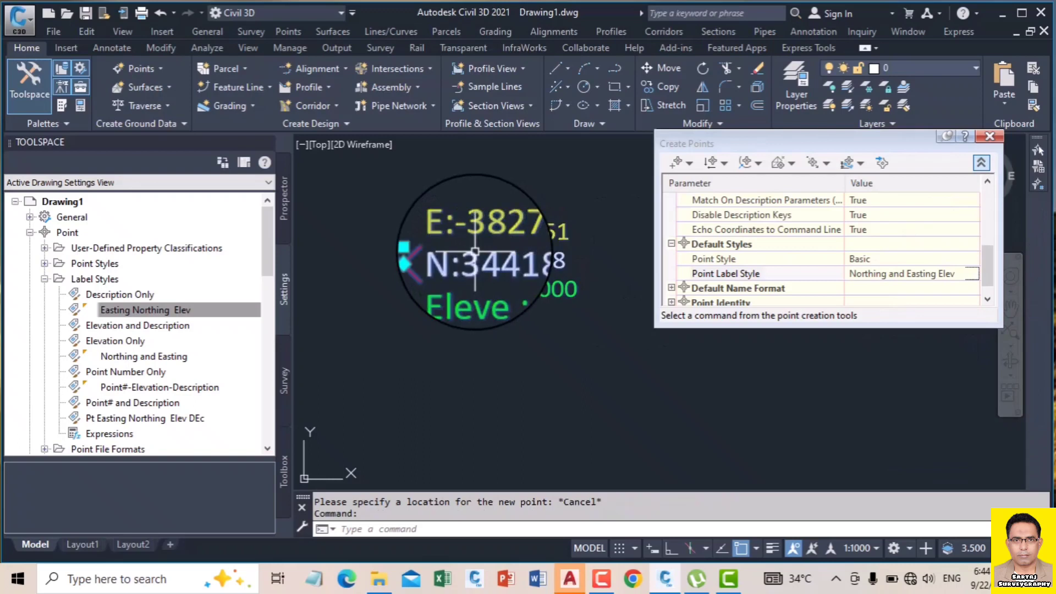
pyautogui.press('Escape')
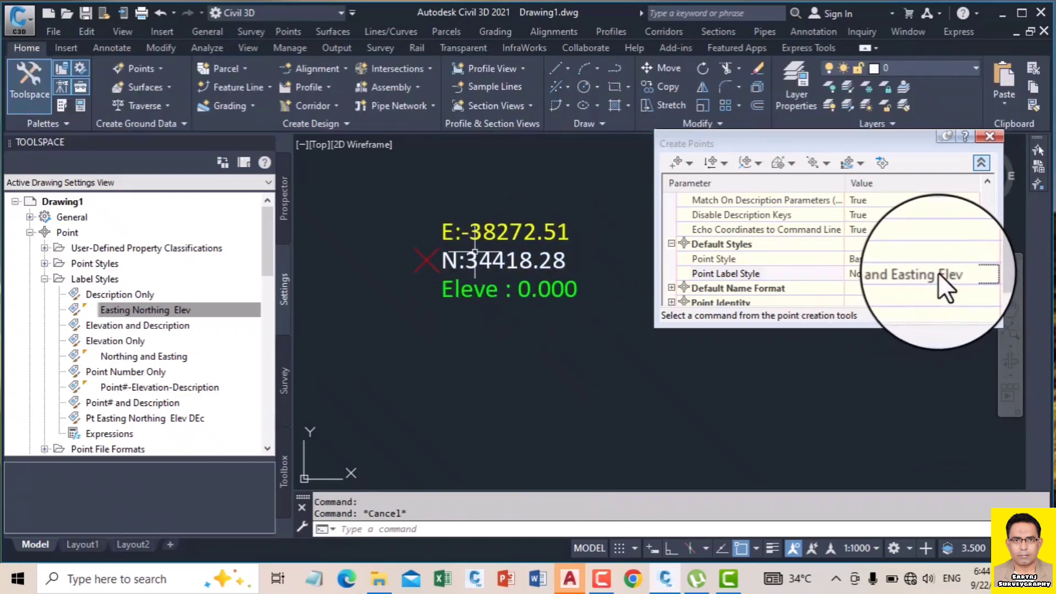
pyautogui.click(973, 272)
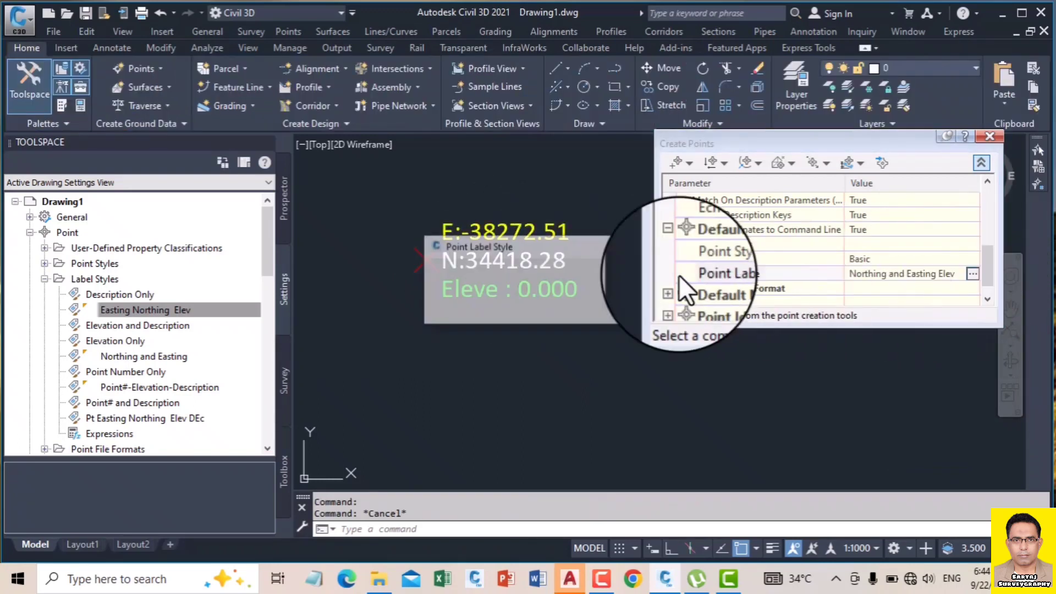
pyautogui.click(557, 279)
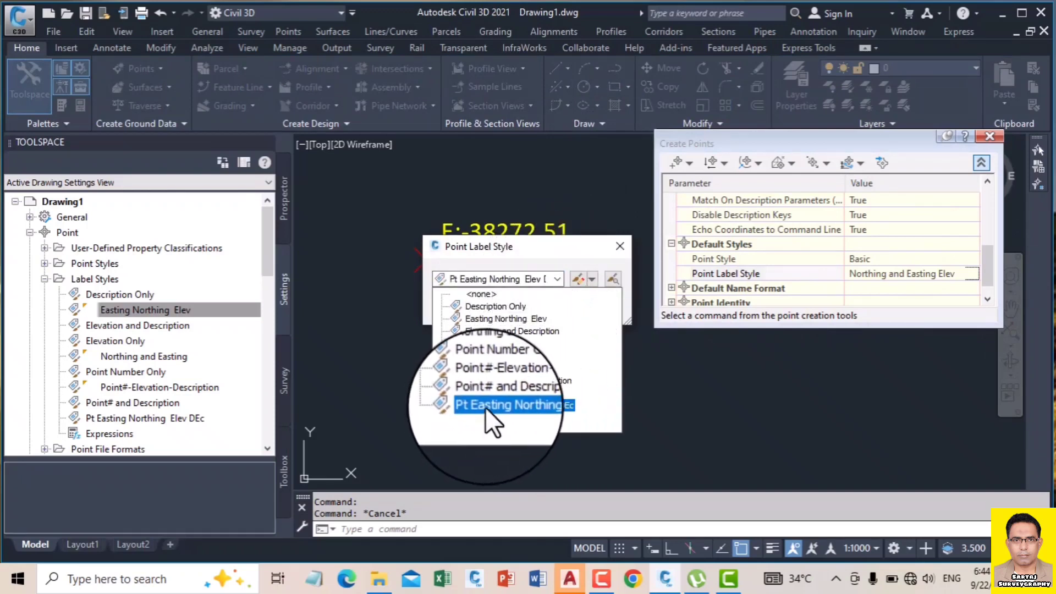
pyautogui.click(510, 406)
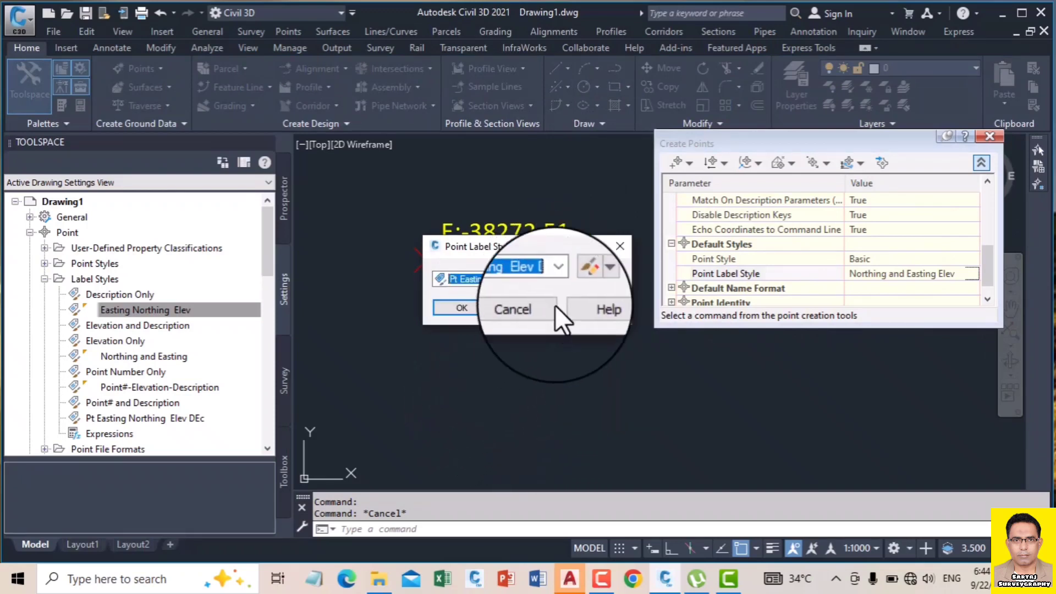
pyautogui.click(464, 308)
# Create a point manually above the existing labelled point and move the Create Points window clear of the labels.
pyautogui.click(674, 163)
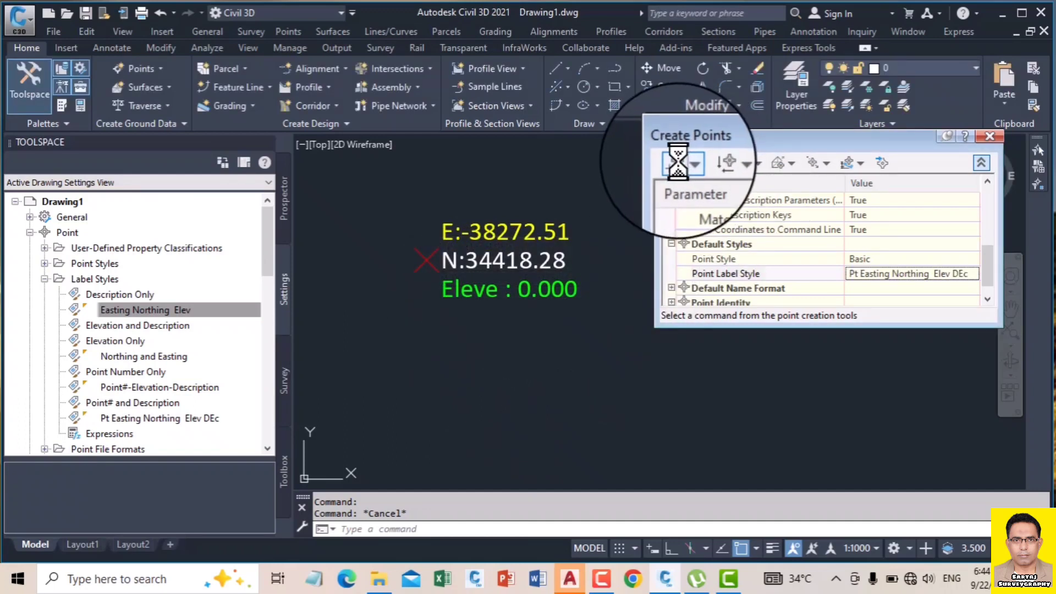
pyautogui.moveTo(495, 176); pyautogui.dragTo(530, 368, button='middle')
pyautogui.click(483, 248)
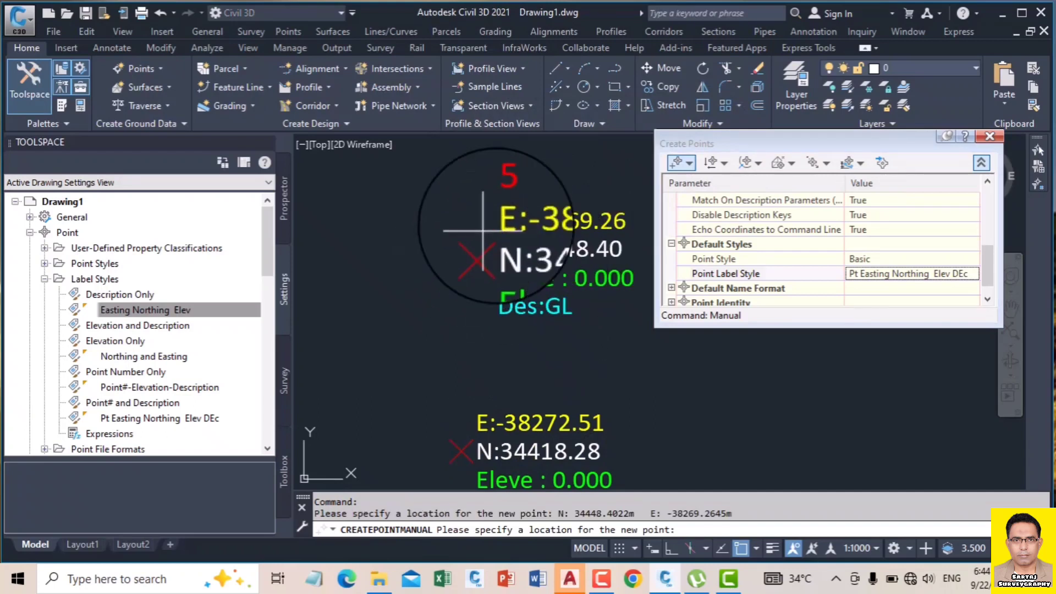
pyautogui.moveTo(475, 250); pyautogui.dragTo(403, 243, button='middle')
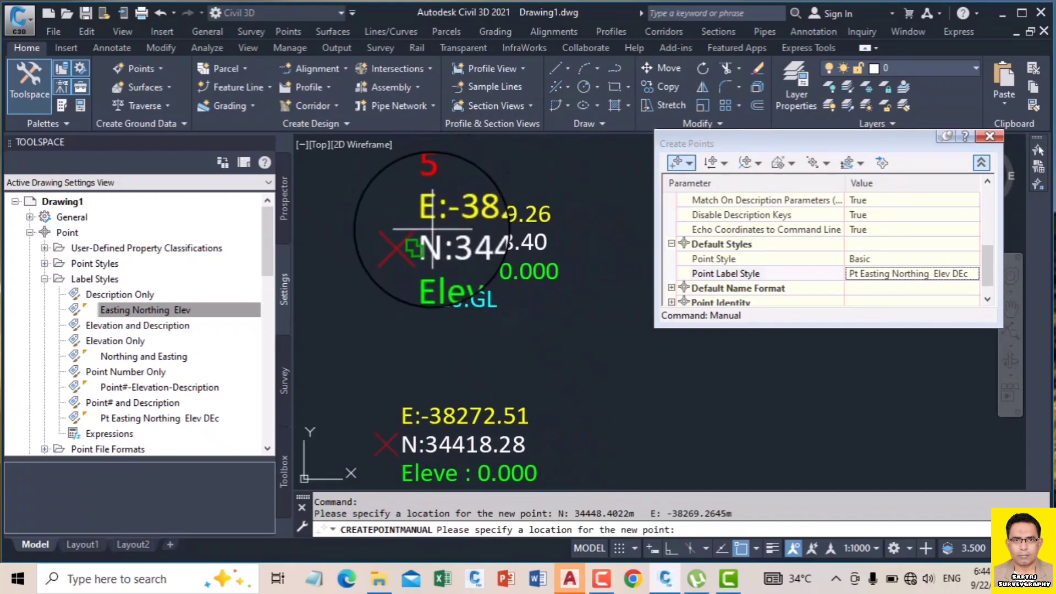
pyautogui.scroll(-2, 420, 248)
pyautogui.press('Escape')
pyautogui.press('Escape')
pyautogui.moveTo(899, 139); pyautogui.dragTo(922, 349)
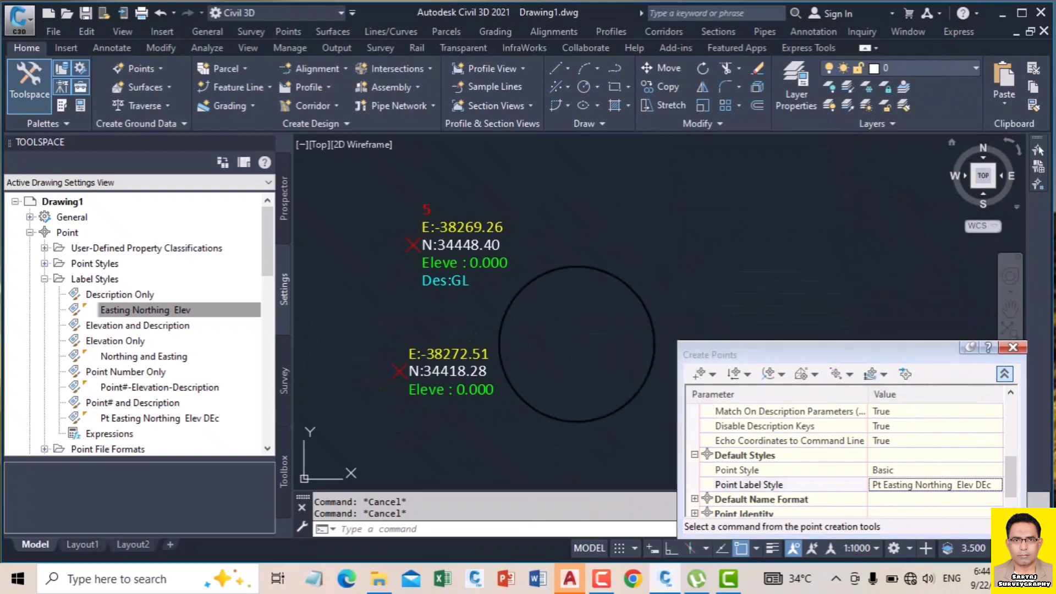
# Select the labelled point 4 and extend the selection to all COGO points with Select Similar.
pyautogui.click(484, 346)
pyautogui.scroll(-4, 536, 311)
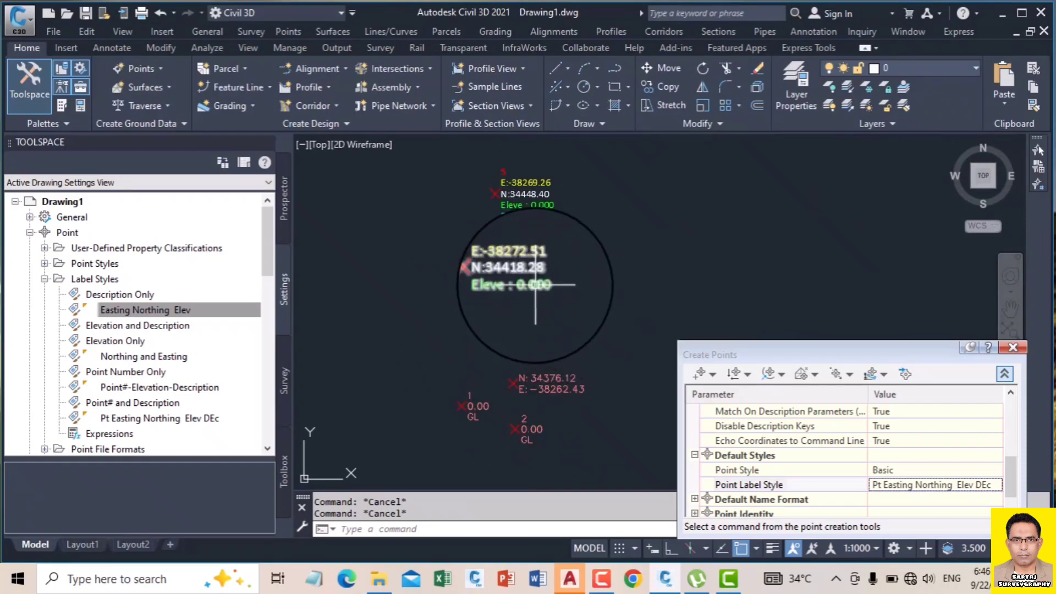
pyautogui.click(535, 285)
pyautogui.rightClick(564, 236)
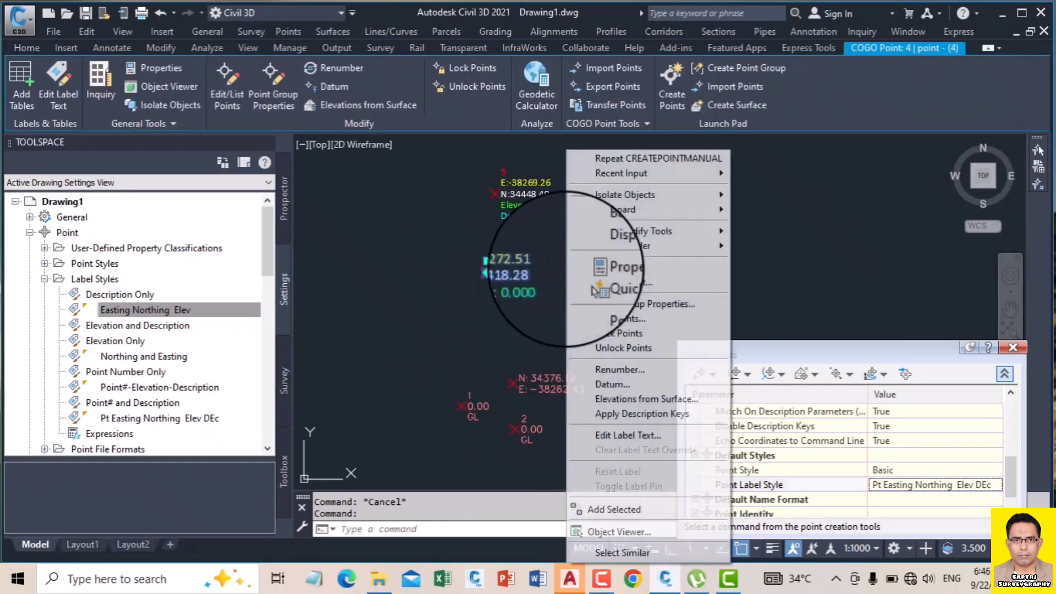
pyautogui.click(596, 551)
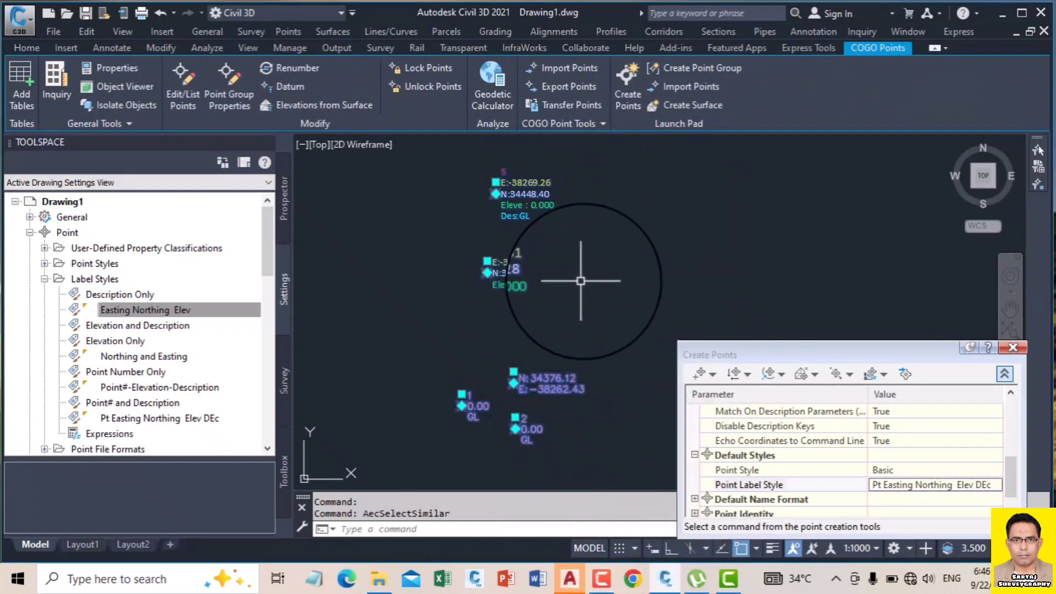
# Change the Point Label Style property of all selected points to "Pt Easting Northing Elev DEc" and clear the selection.
pyautogui.rightClick(582, 261)
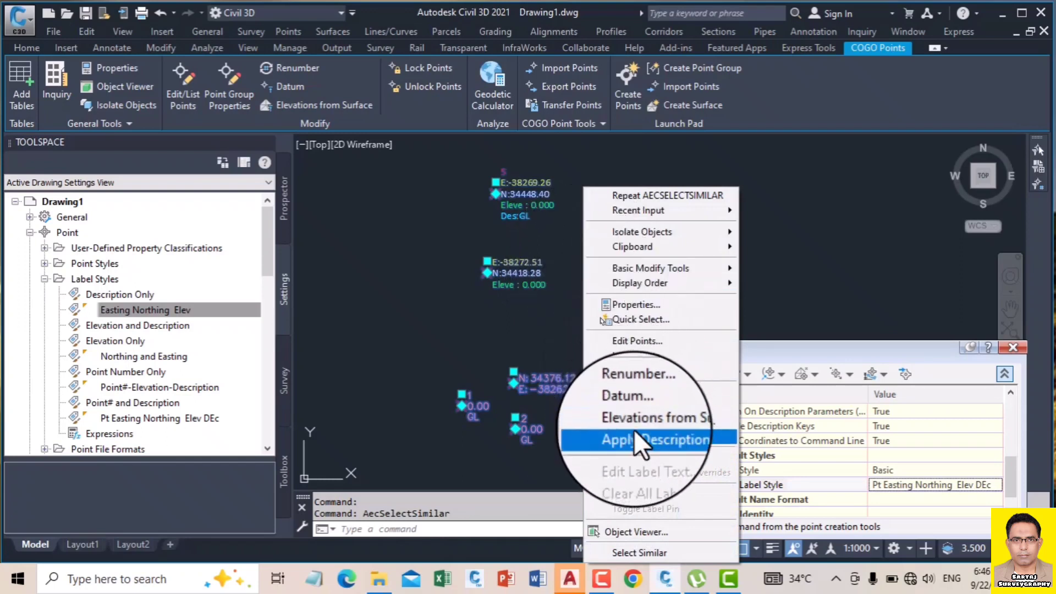
pyautogui.click(633, 303)
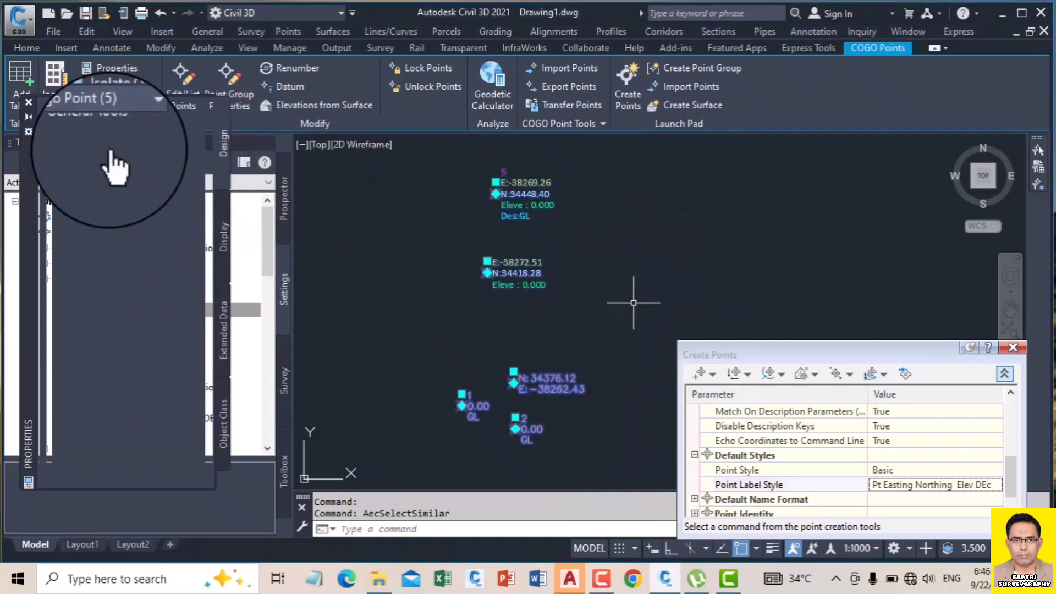
pyautogui.click(151, 230)
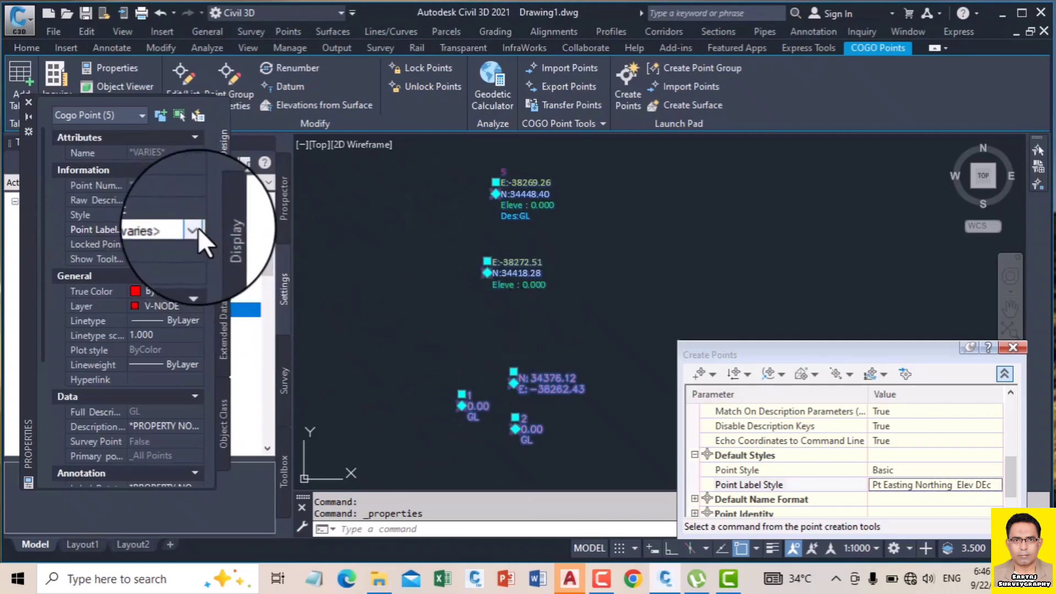
pyautogui.click(194, 229)
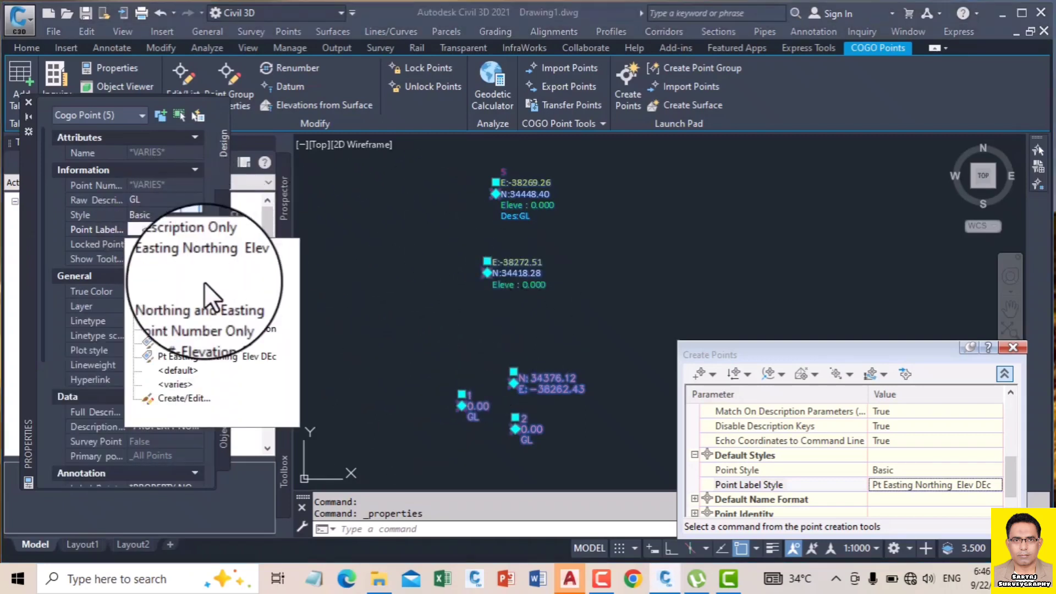
pyautogui.click(225, 352)
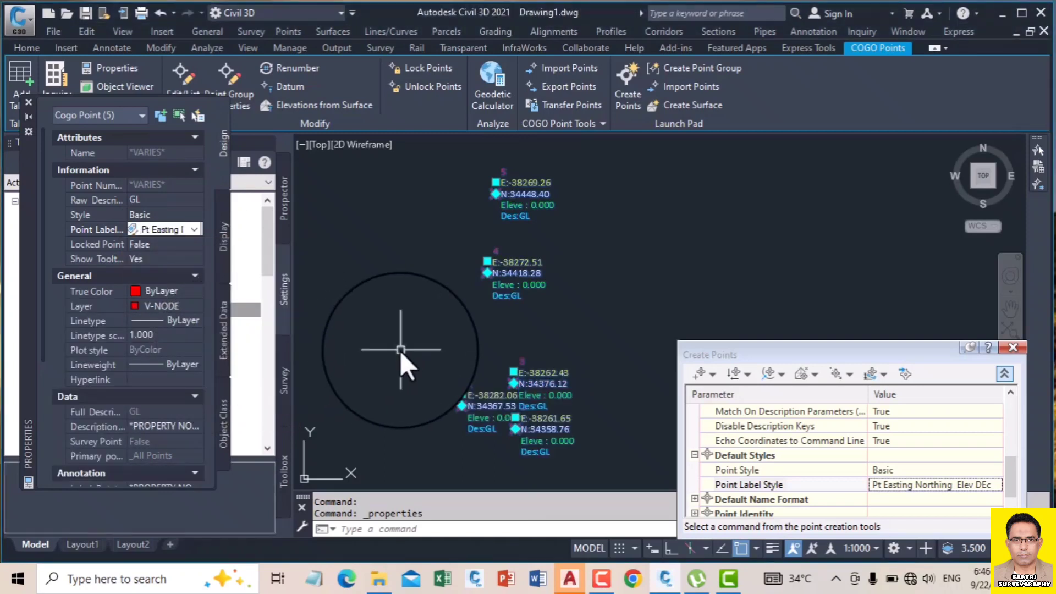
pyautogui.press('Escape')
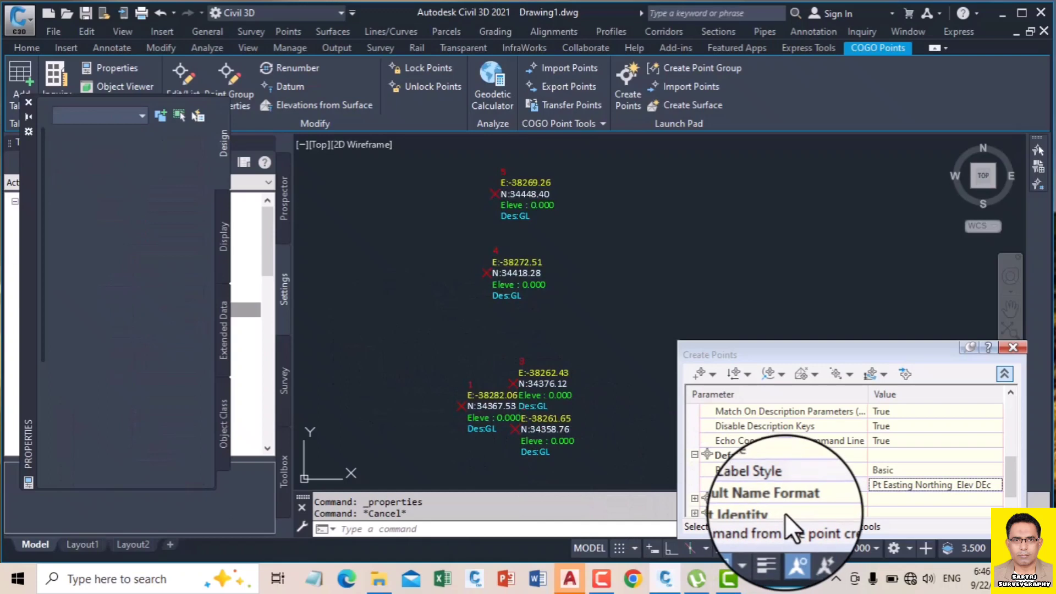
# Set the annotation scale to 1:500 and inspect the point labels at the new scale.
pyautogui.click(869, 548)
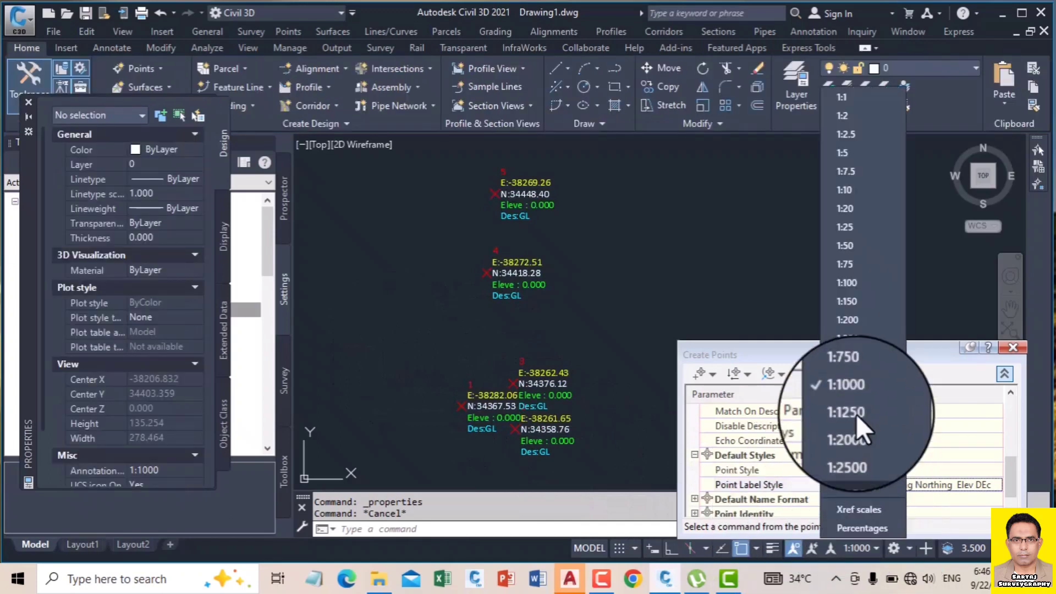
pyautogui.click(844, 359)
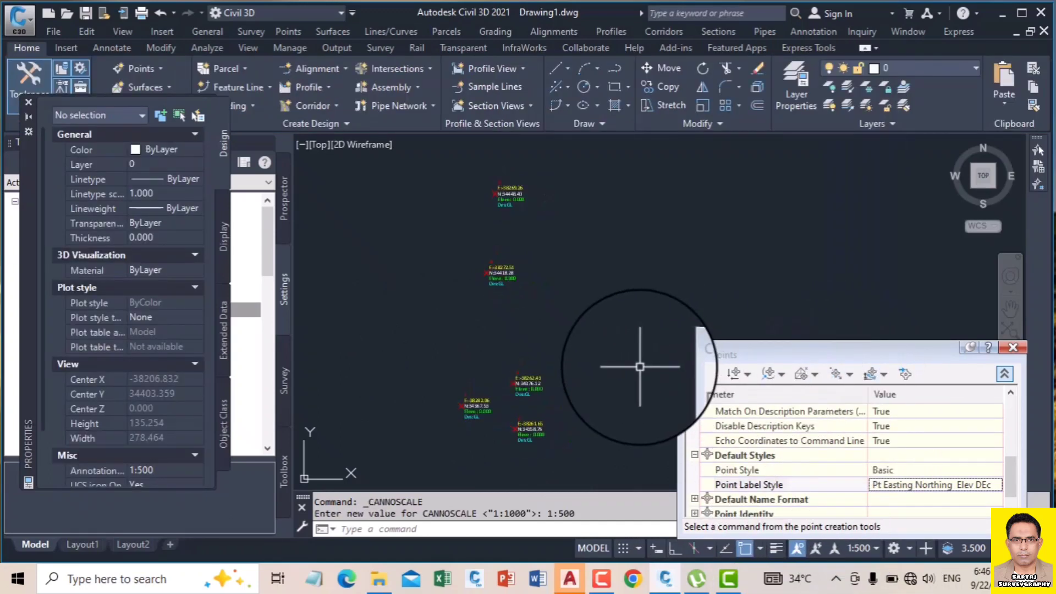
pyautogui.scroll(2, 494, 363)
pyautogui.scroll(-5, 478, 365)
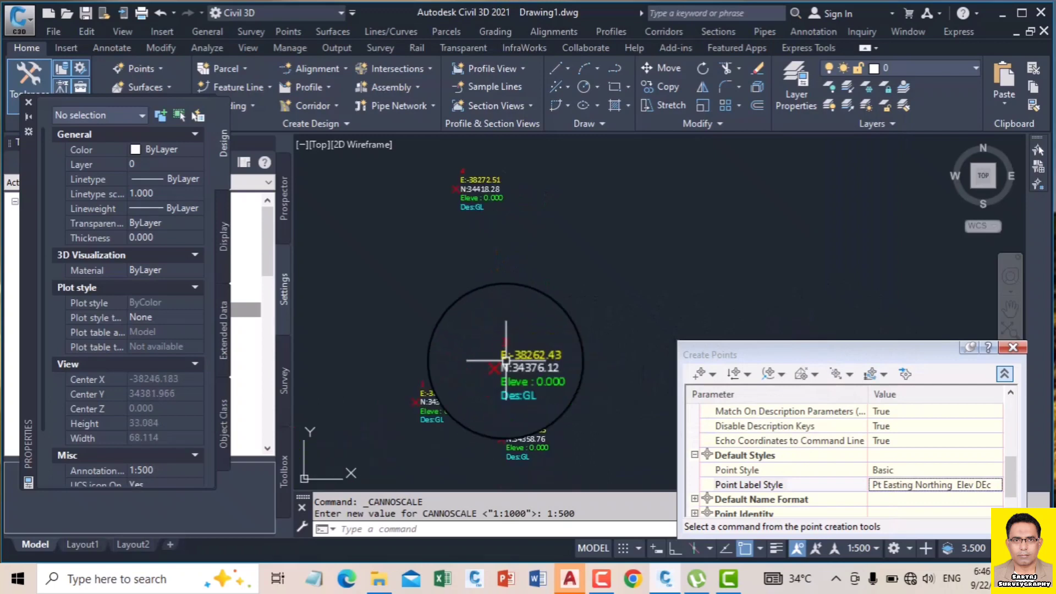
pyautogui.scroll(4, 493, 224)
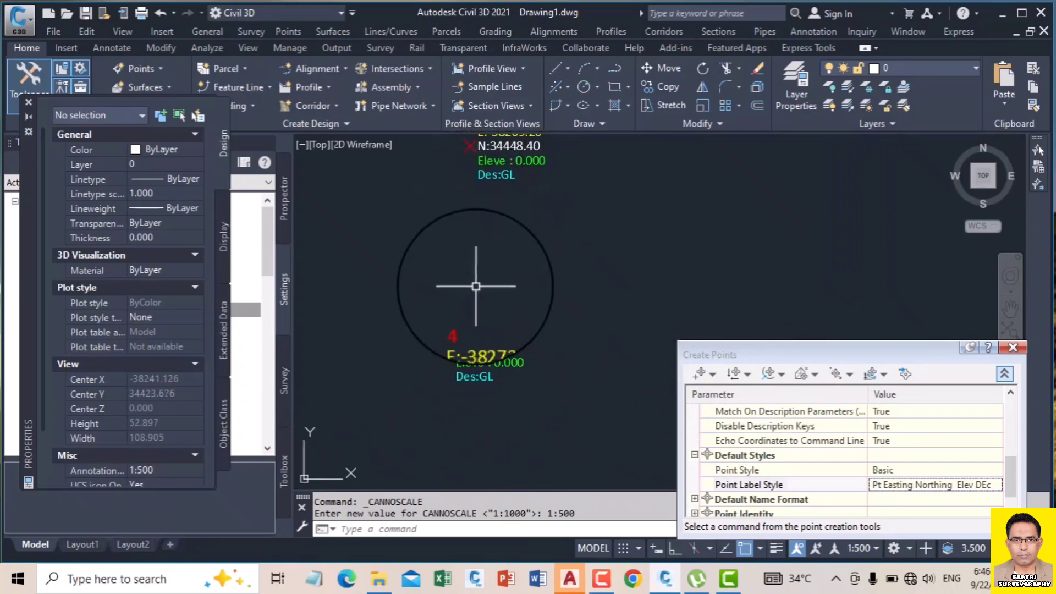
pyautogui.scroll(4, 471, 345)
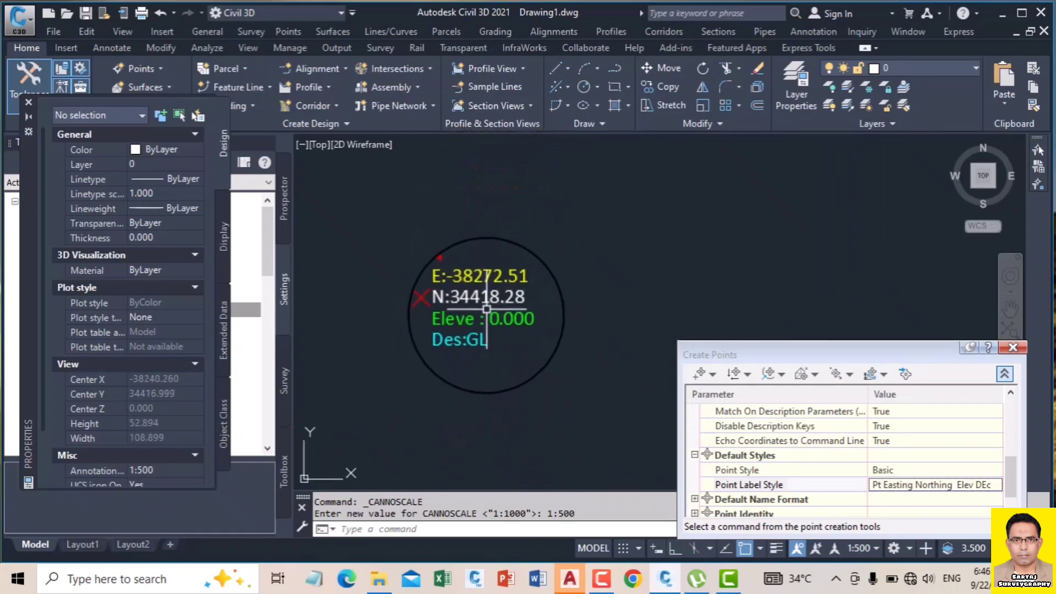
pyautogui.scroll(-2, 510, 328)
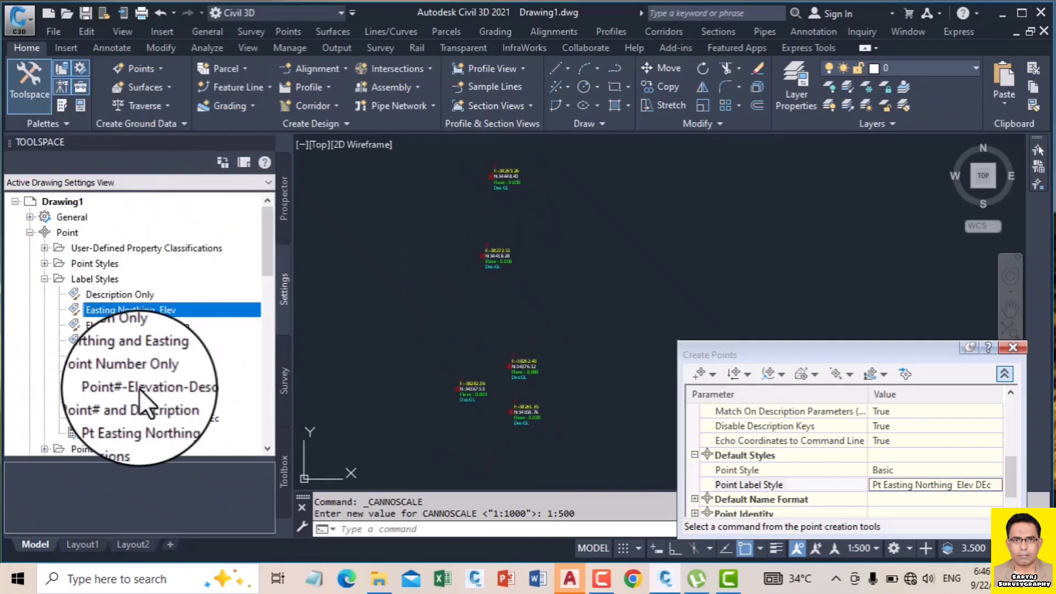
# Close the Create Points window, then start a new drawing and expand its Point label styles.
pyautogui.click(1012, 349)
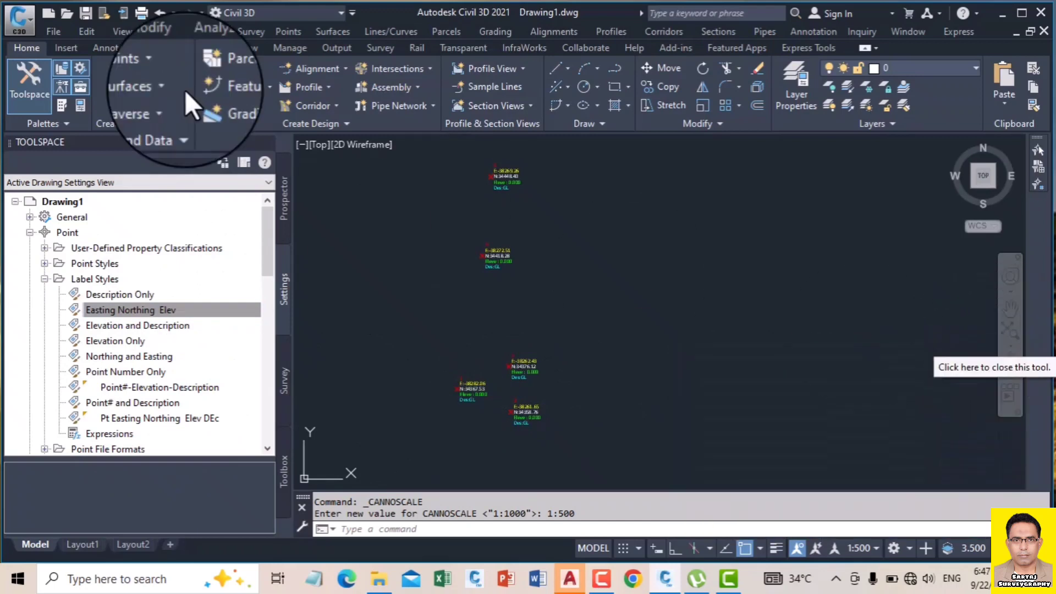
pyautogui.click(47, 12)
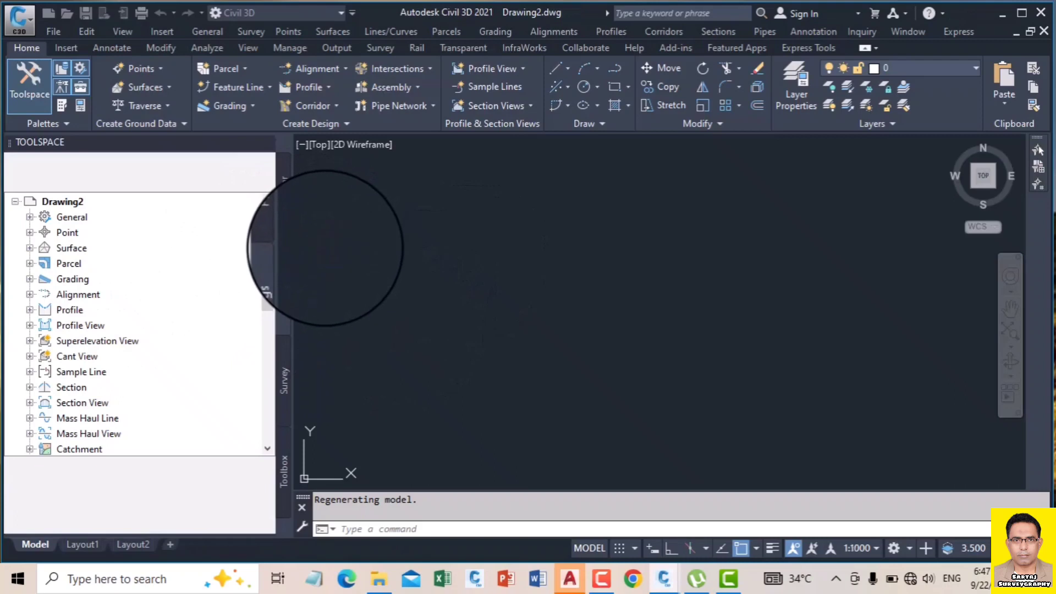
pyautogui.click(344, 288)
pyautogui.click(353, 289)
pyautogui.press('Escape')
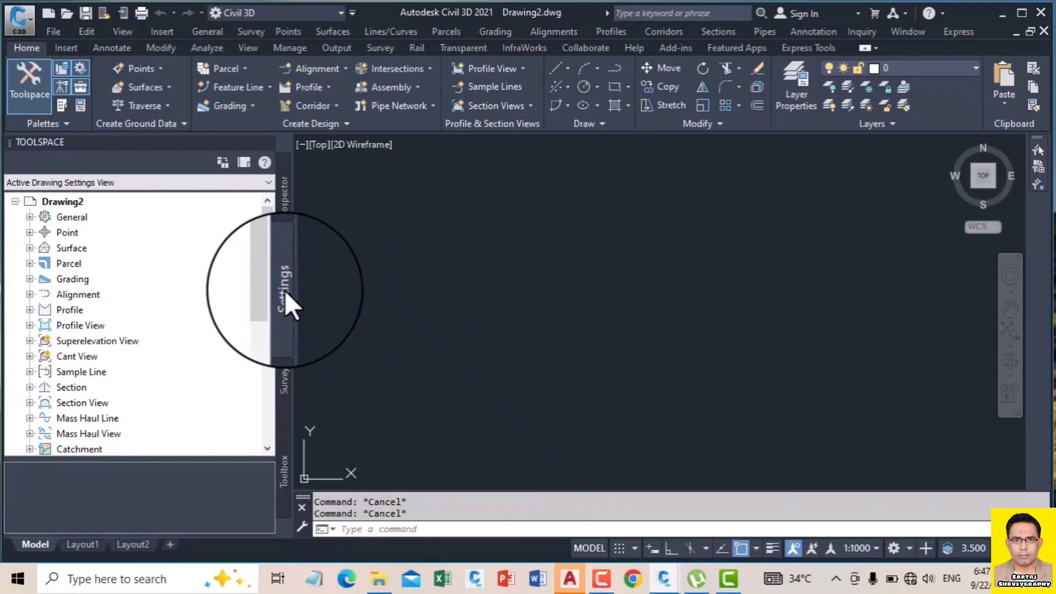
pyautogui.click(31, 232)
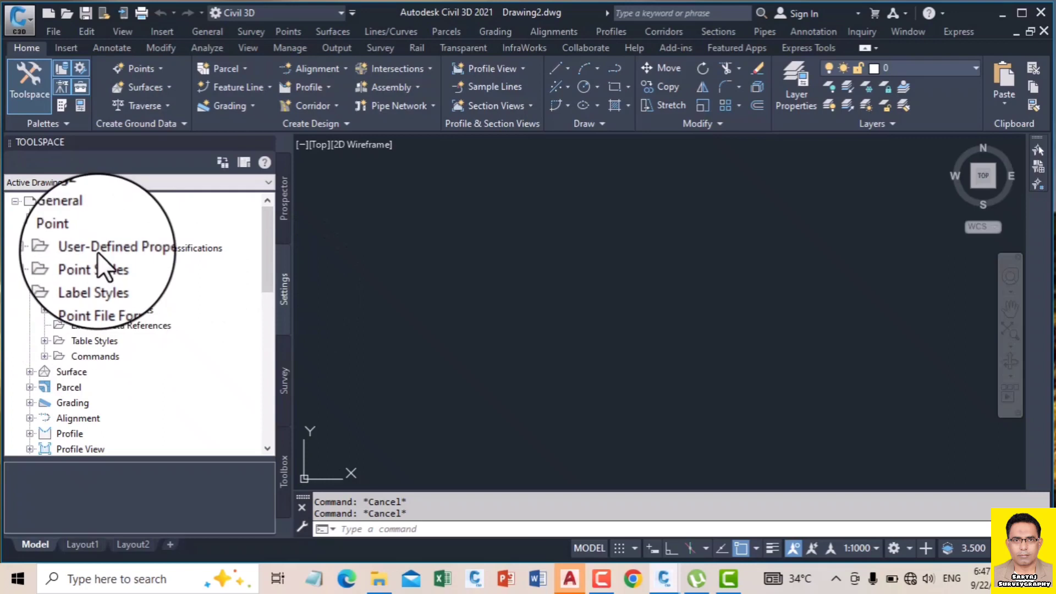
pyautogui.click(44, 278)
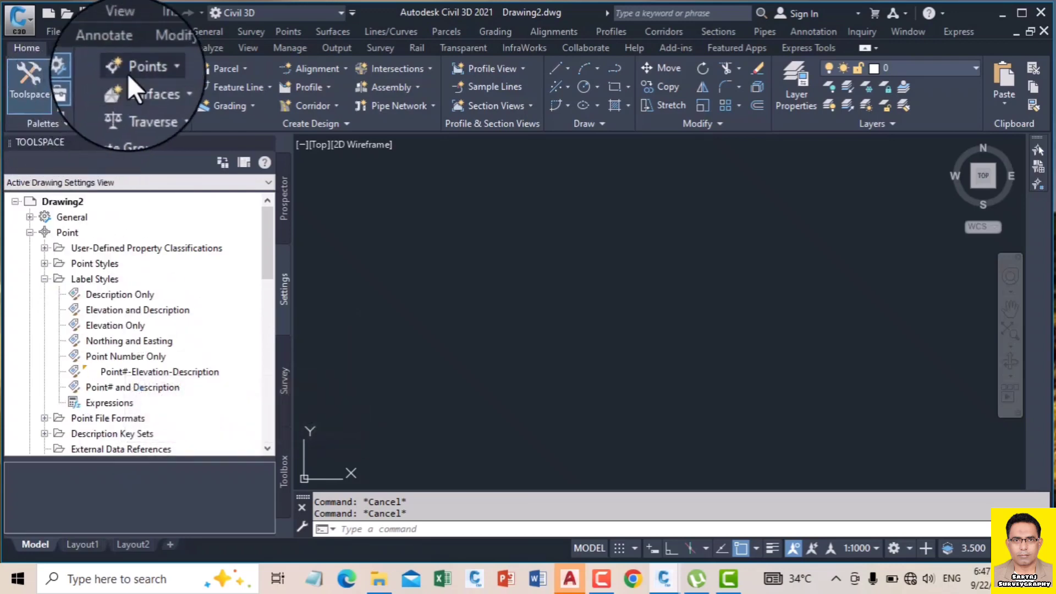
# Tile the open drawing windows vertically and make Drawing1 active with its labelled points in view.
pyautogui.click(248, 48)
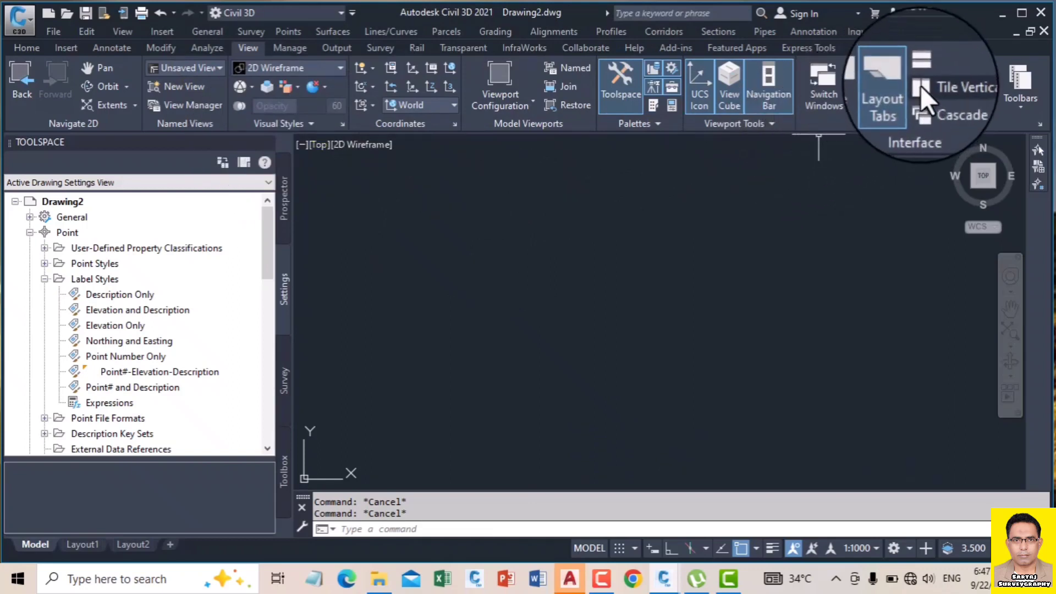
pyautogui.click(950, 86)
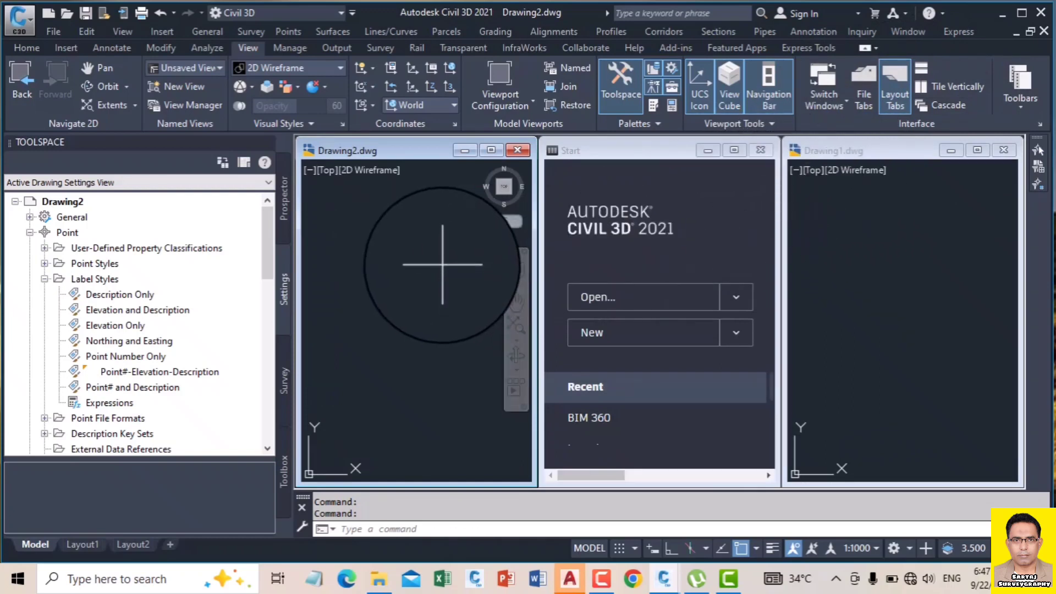
pyautogui.scroll(-2, 447, 265)
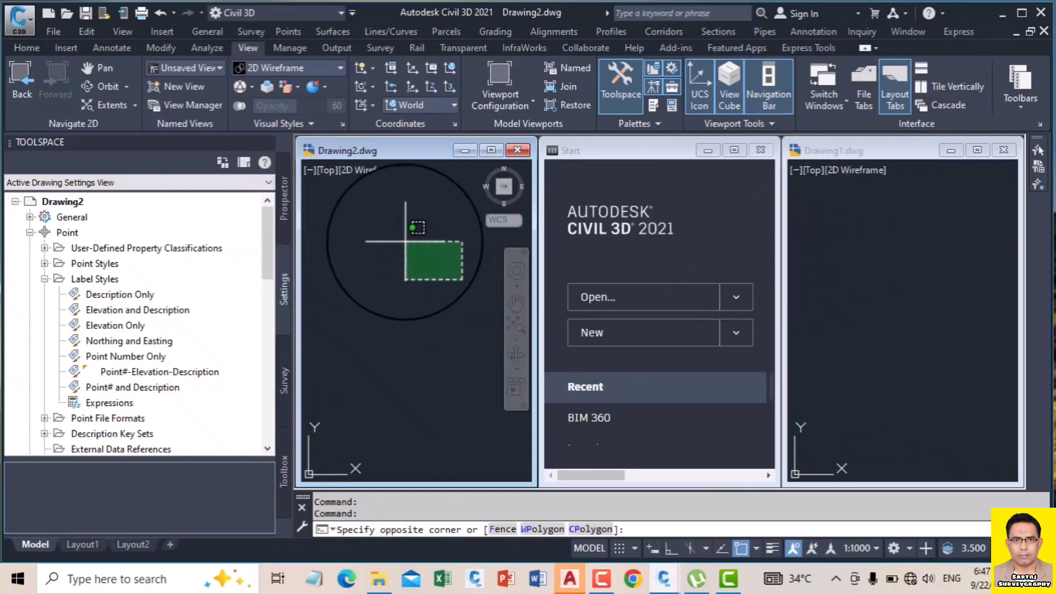
pyautogui.click(406, 242)
pyautogui.click(941, 248)
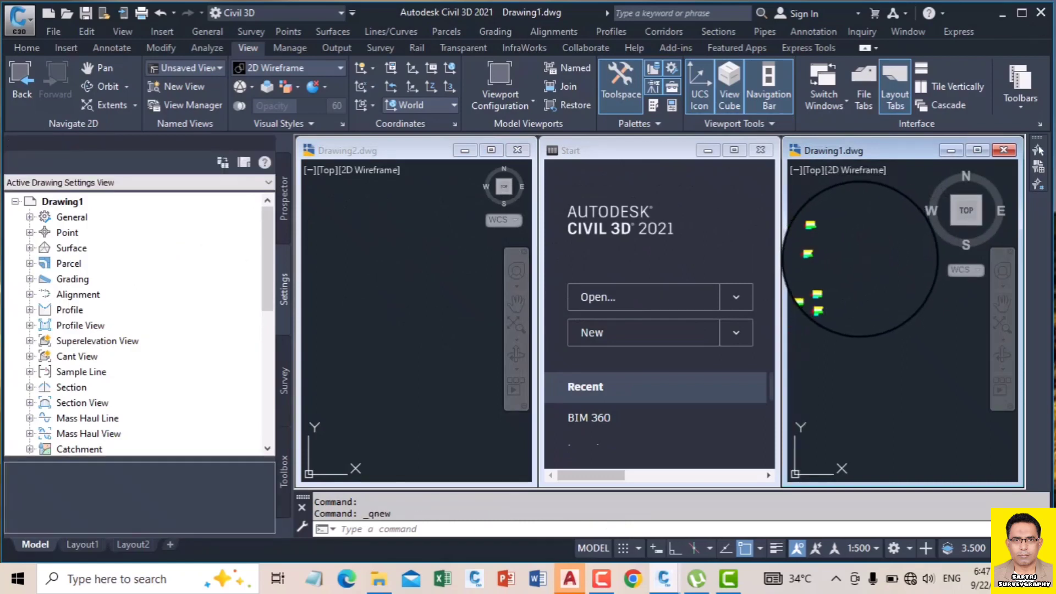
pyautogui.moveTo(808, 256); pyautogui.dragTo(861, 281, button='middle')
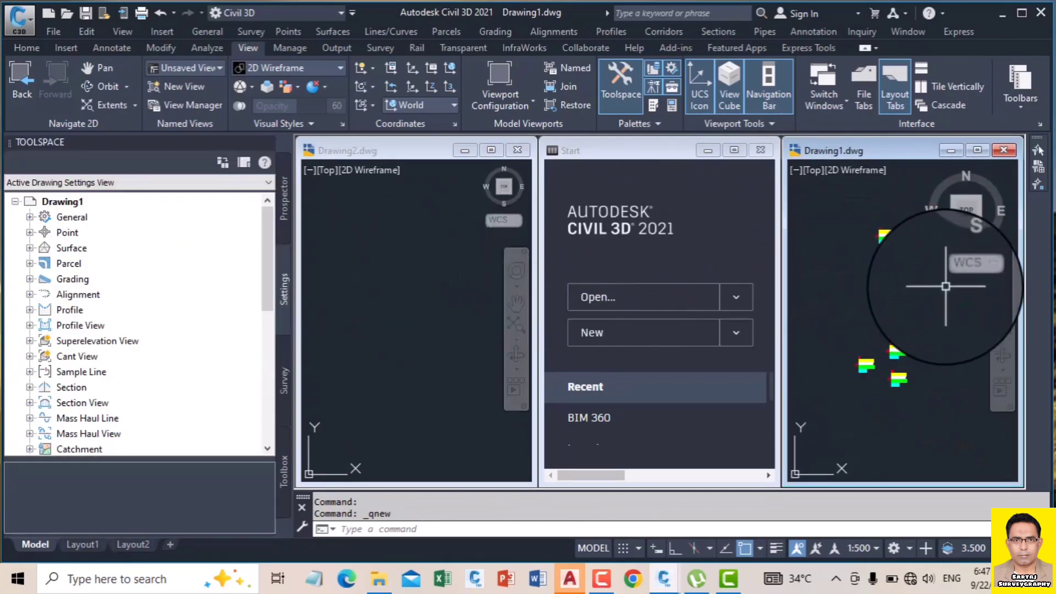
pyautogui.click(829, 273)
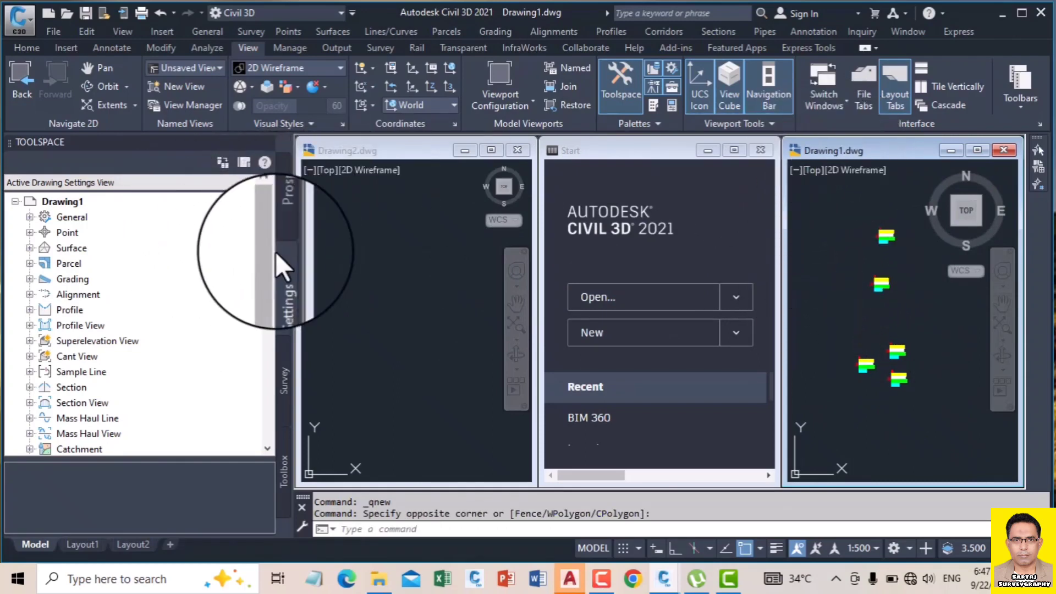
# Copy the Point Label Styles folder from Drawing1 into Drawing2, applying the duplicate name resolution to all duplicate items.
pyautogui.click(29, 247)
pyautogui.click(30, 232)
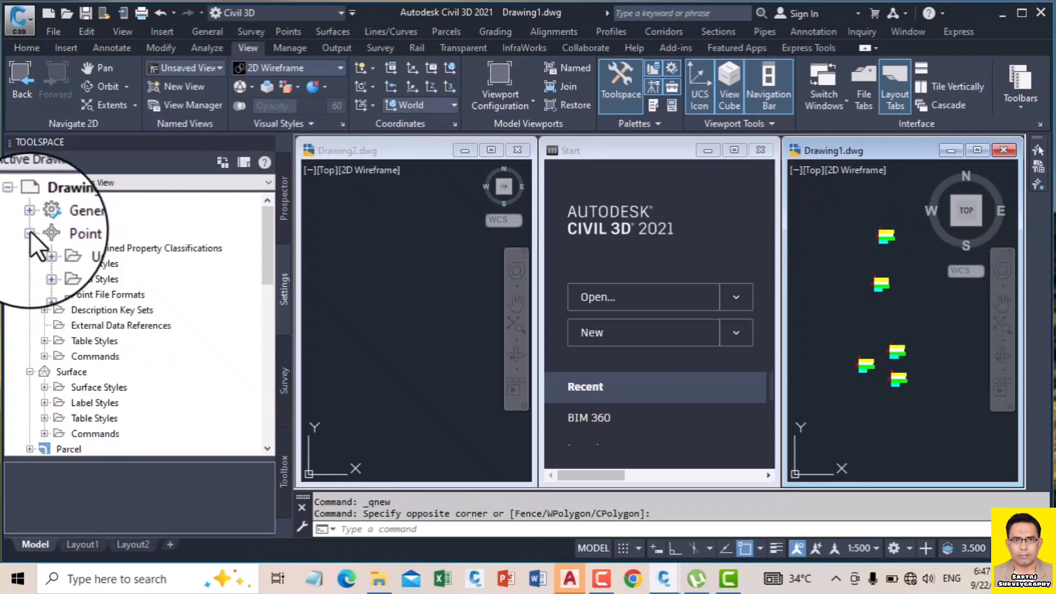
pyautogui.click(87, 278)
pyautogui.doubleClick(90, 279)
pyautogui.moveTo(105, 280); pyautogui.dragTo(364, 298)
pyautogui.click(429, 348)
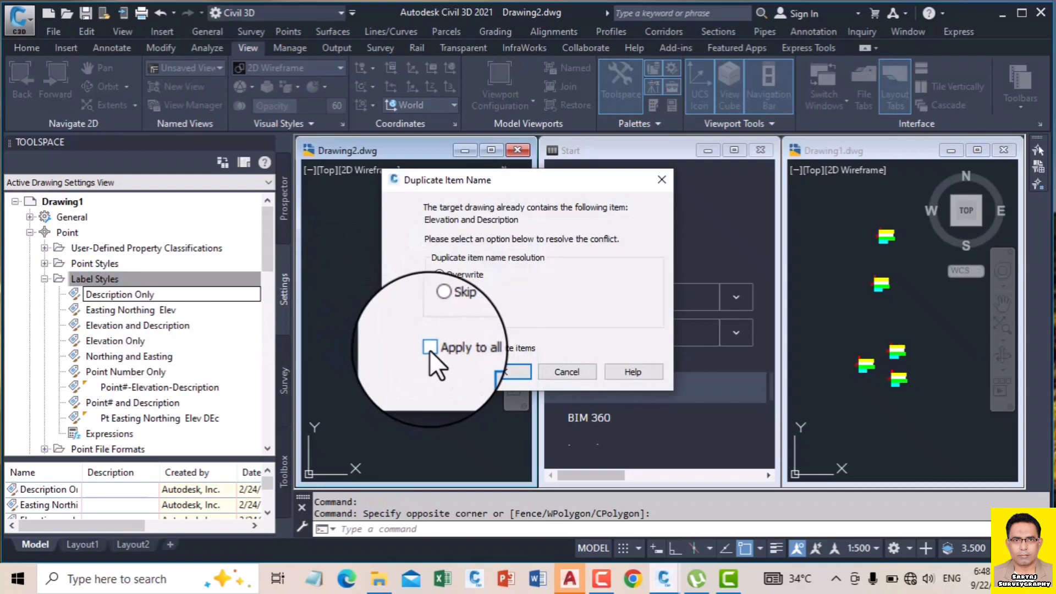
pyautogui.click(500, 371)
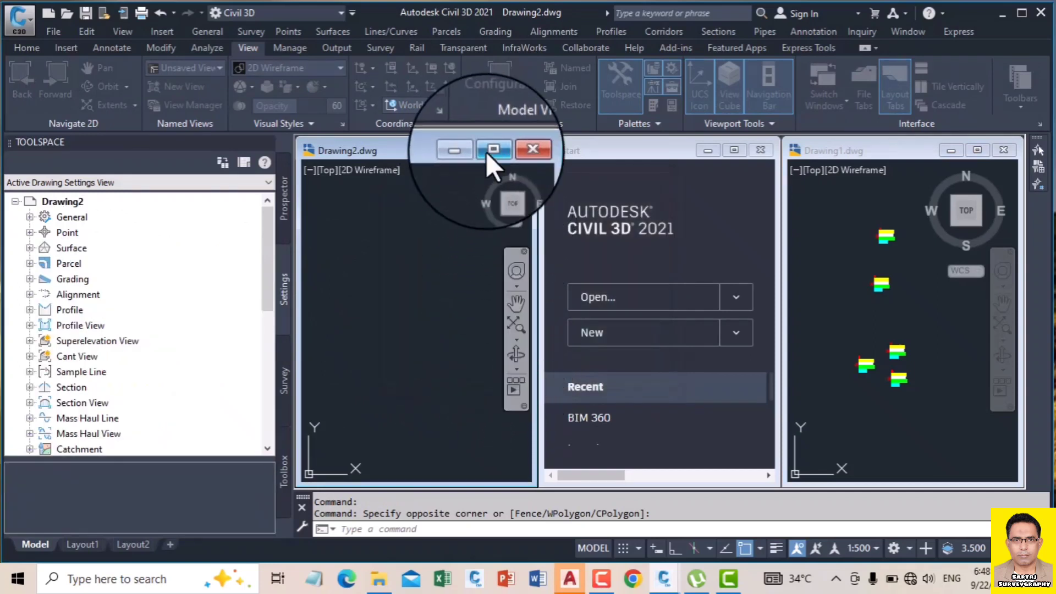
# Maximize the Drawing2 window and expand its Point label styles to check the copied styles.
pyautogui.click(488, 151)
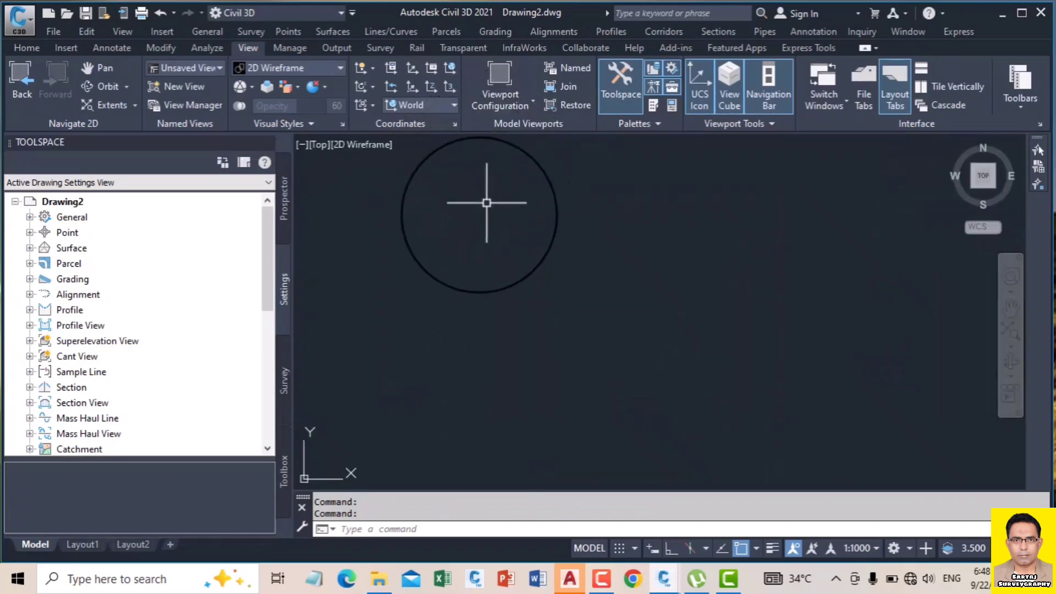
pyautogui.click(29, 233)
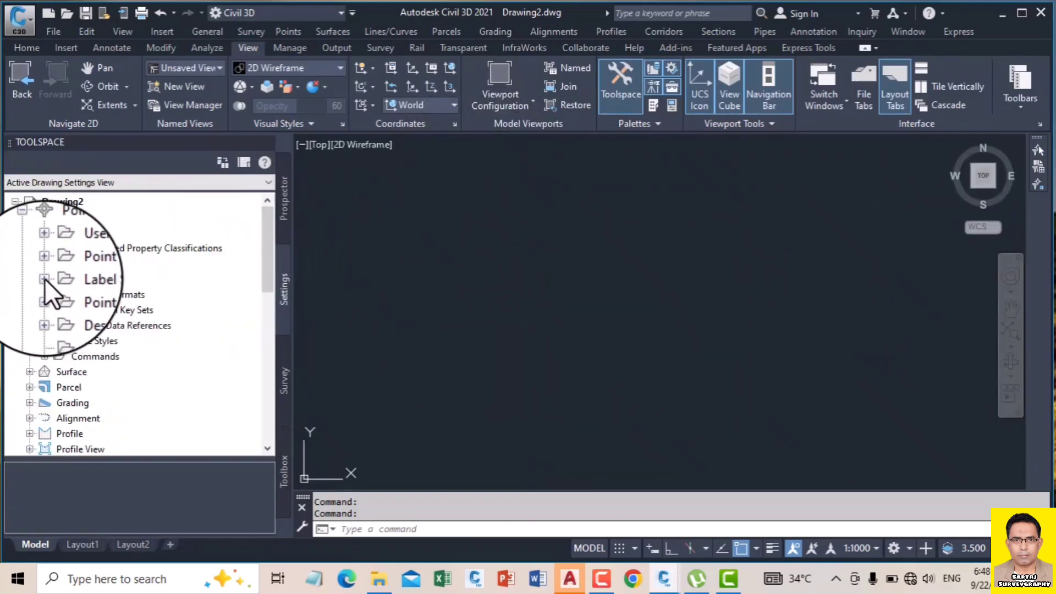
pyautogui.click(45, 279)
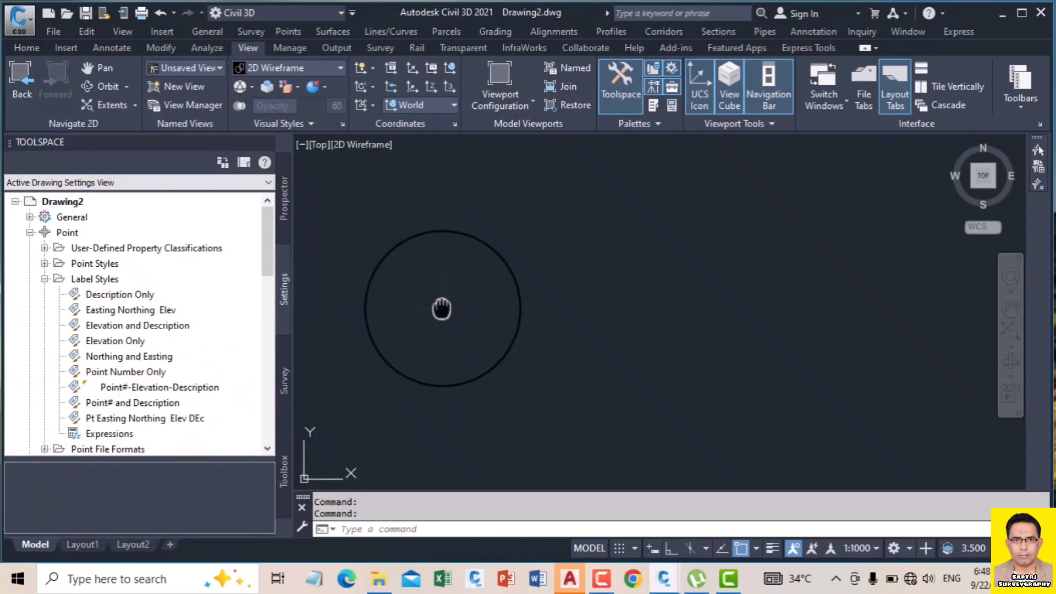
# Open the Point Creation Tools in Drawing2 and set Prompt For Elevations to Automatic.
pyautogui.click(34, 48)
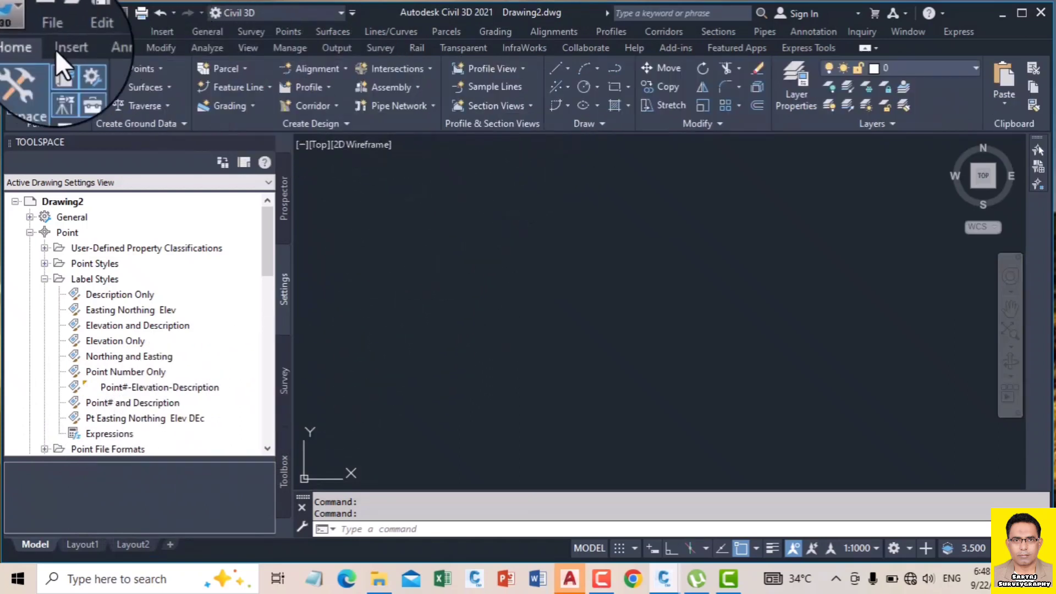
pyautogui.click(148, 68)
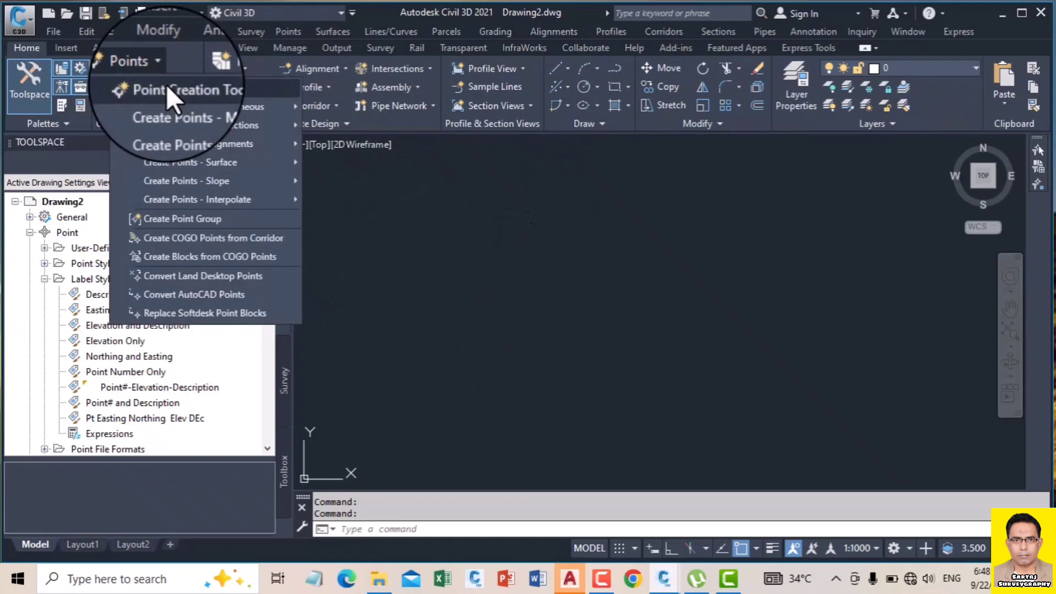
pyautogui.click(166, 86)
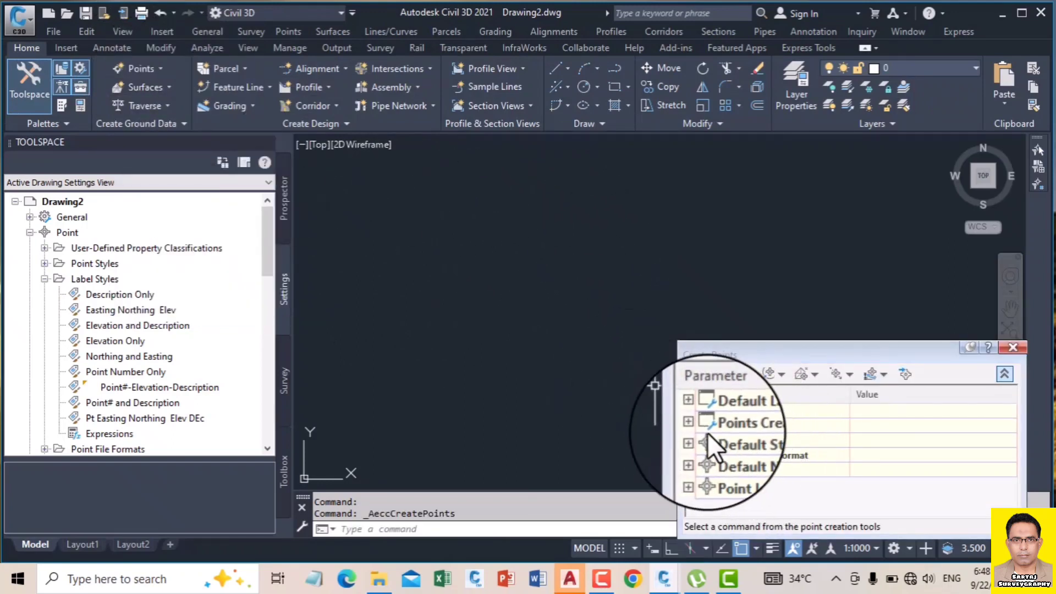
pyautogui.click(695, 426)
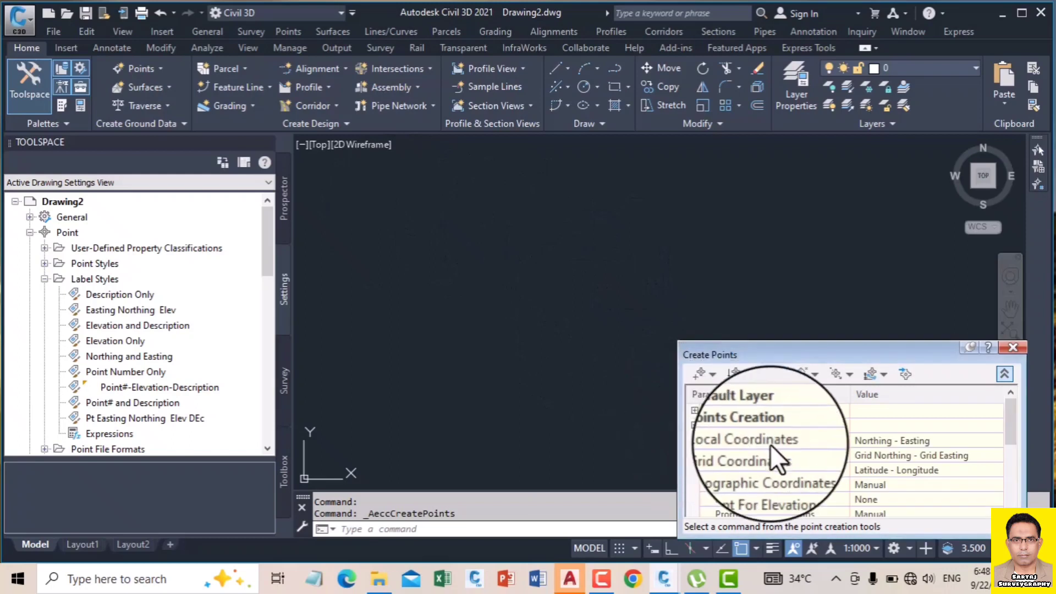
pyautogui.click(885, 485)
pyautogui.click(878, 497)
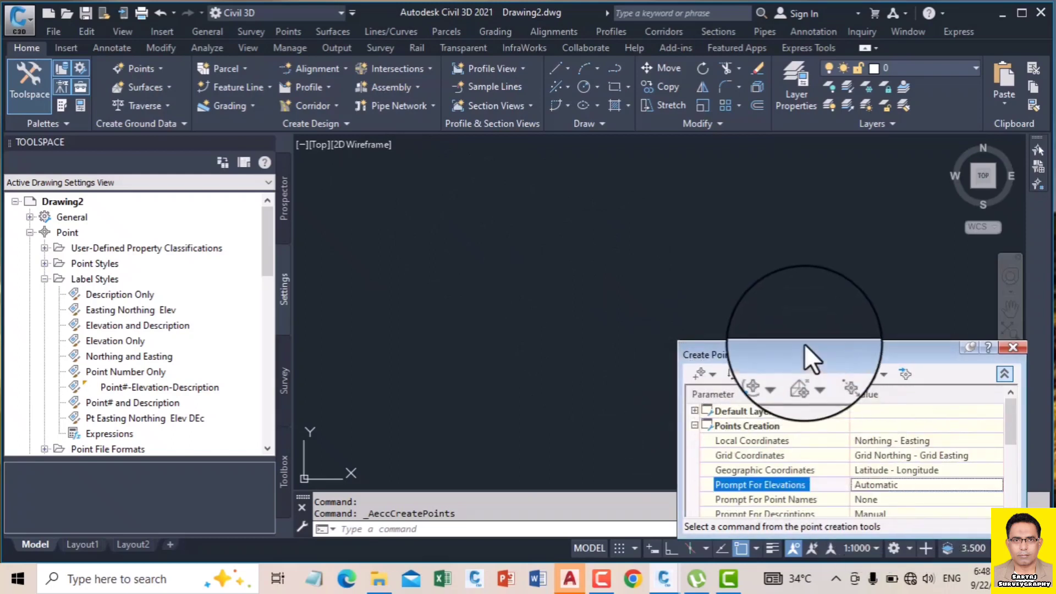
# Set Prompt For Point Names and Prompt For Descriptions to Automatic in the point creation settings.
pyautogui.moveTo(804, 345); pyautogui.dragTo(803, 203)
pyautogui.click(869, 358)
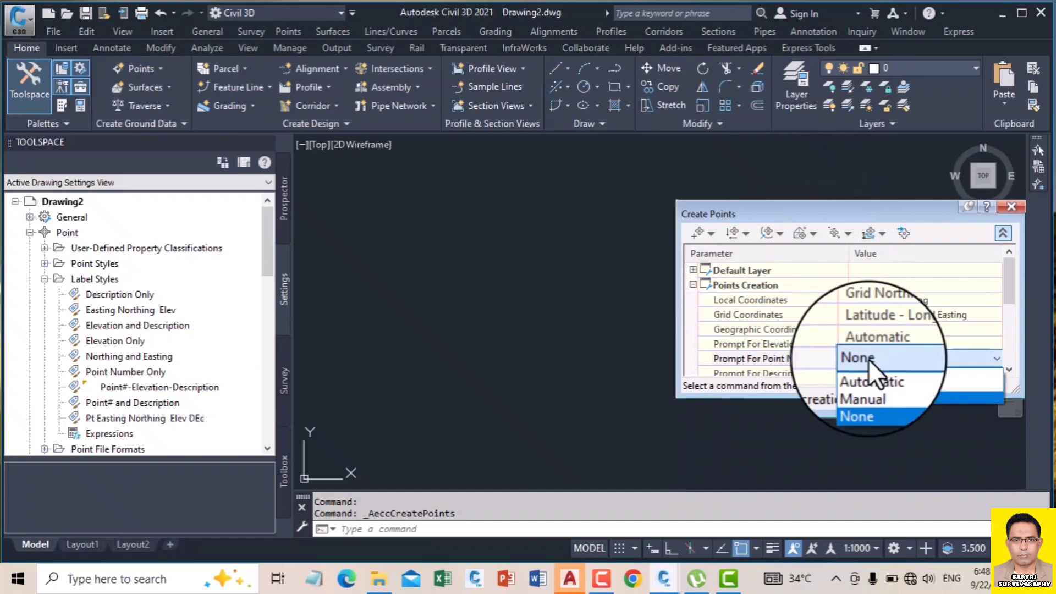
pyautogui.click(873, 374)
pyautogui.click(1008, 369)
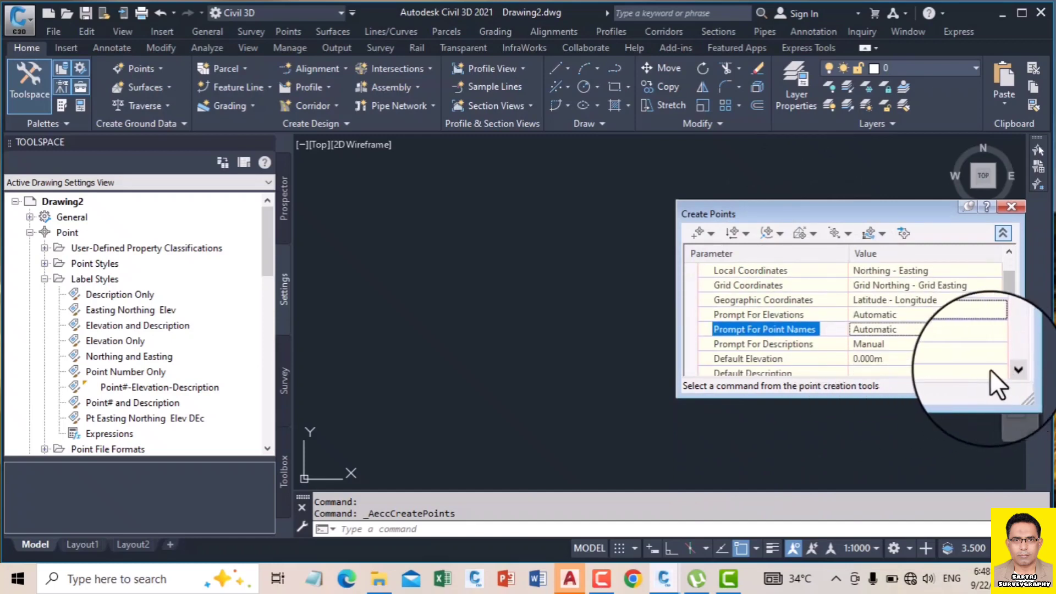
pyautogui.click(867, 345)
pyautogui.click(866, 345)
pyautogui.click(865, 358)
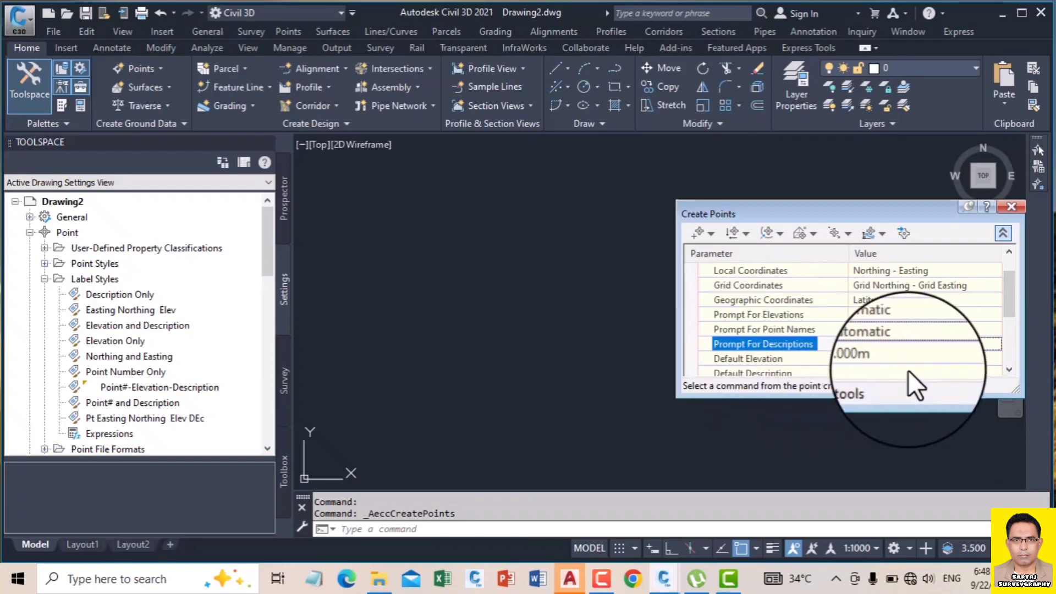
# Set Disable Description Keys to True in the point creation settings to unlock the default styles.
pyautogui.click(1008, 368)
pyautogui.click(1007, 369)
pyautogui.click(1008, 368)
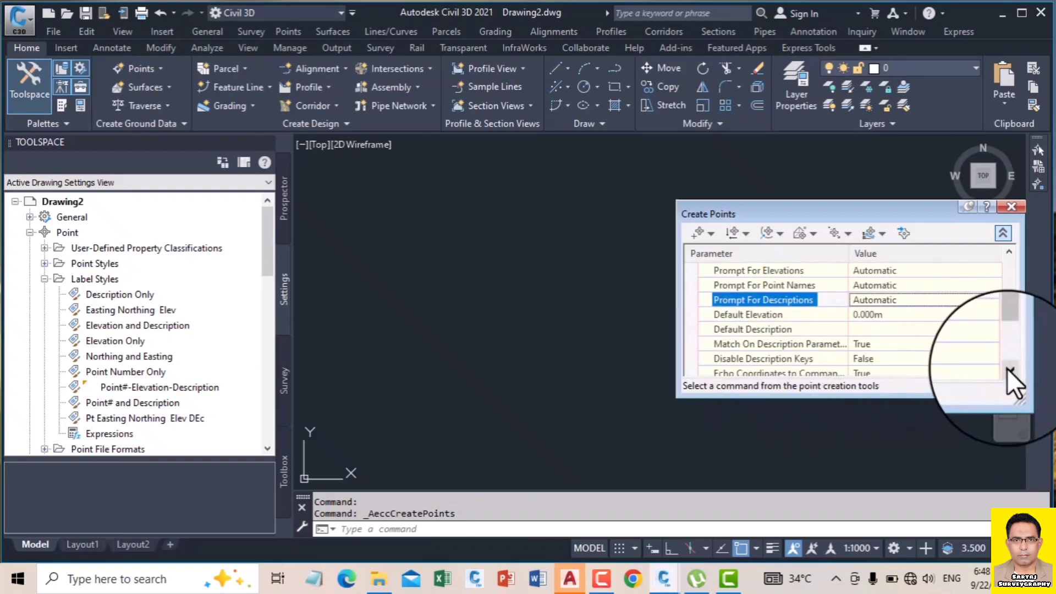
pyautogui.doubleClick(1007, 368)
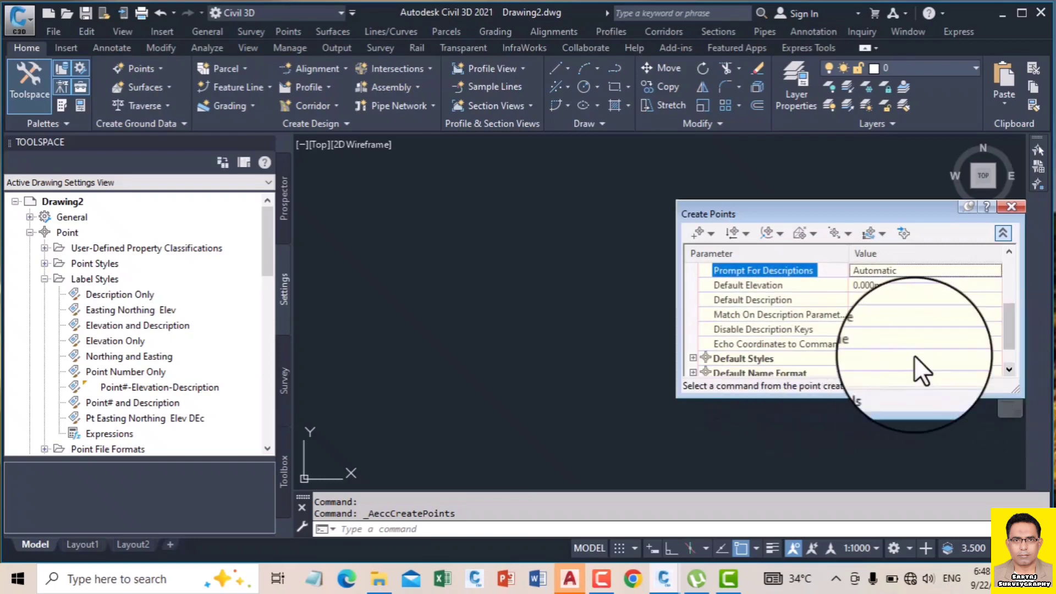
pyautogui.click(1009, 369)
pyautogui.click(692, 343)
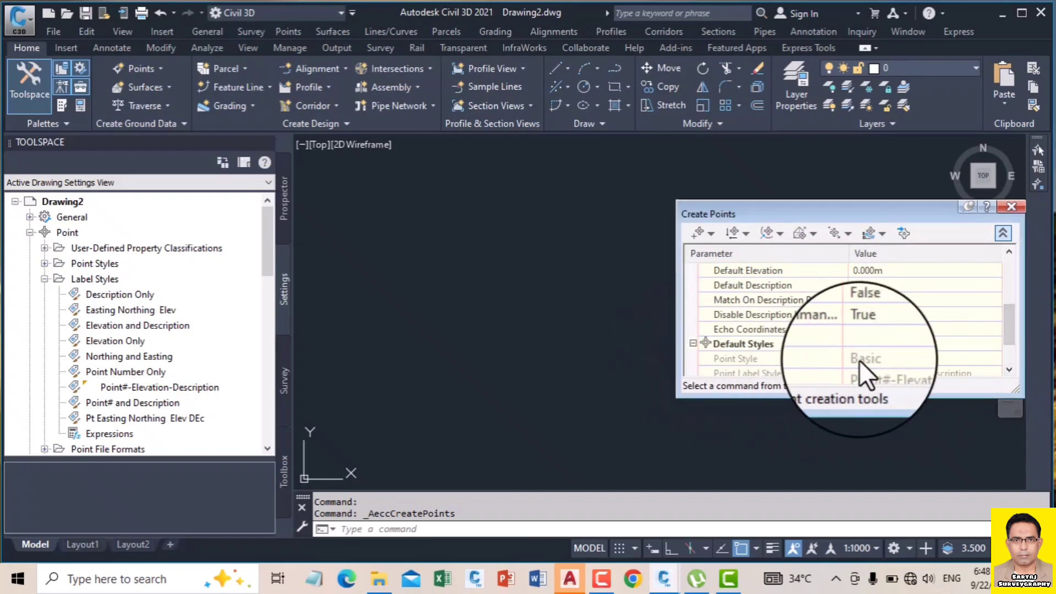
pyautogui.click(1008, 370)
pyautogui.click(1008, 370)
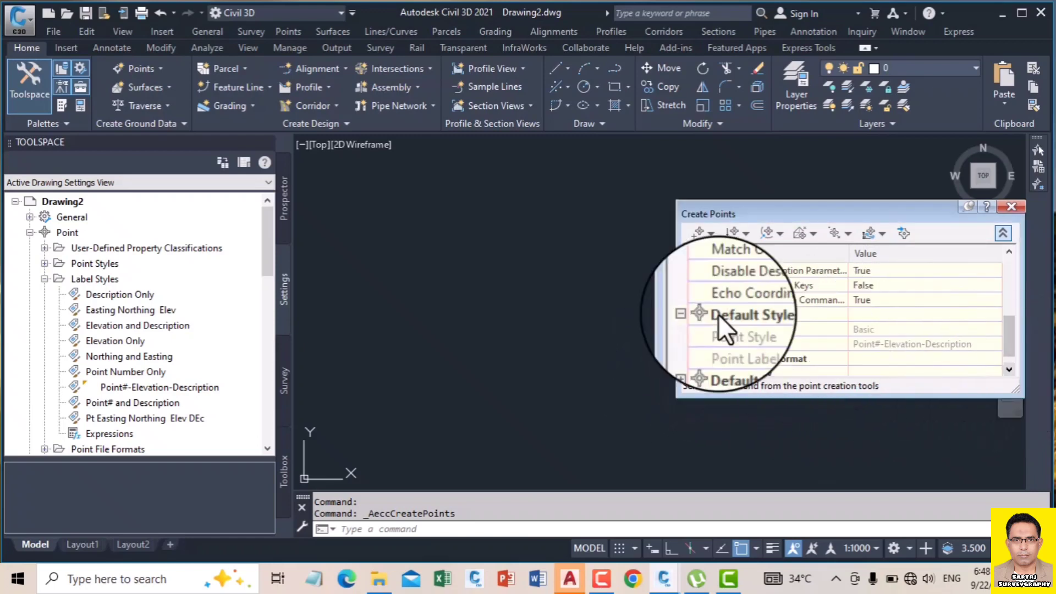
pyautogui.click(871, 286)
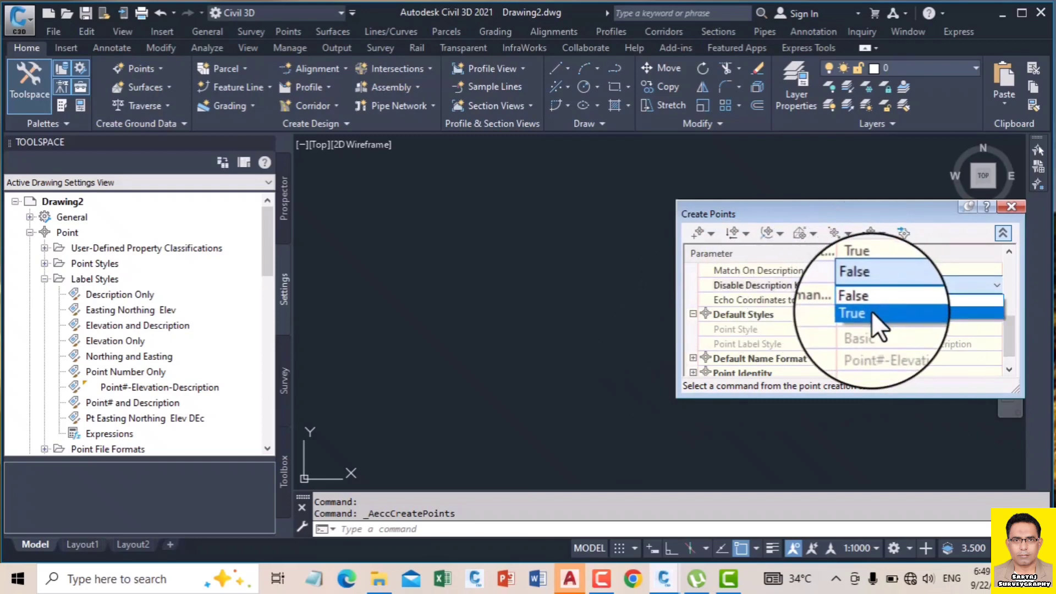
pyautogui.click(871, 313)
# Set the default Point Label Style for new points to Pt Easting Northing Elev DEc.
pyautogui.click(934, 345)
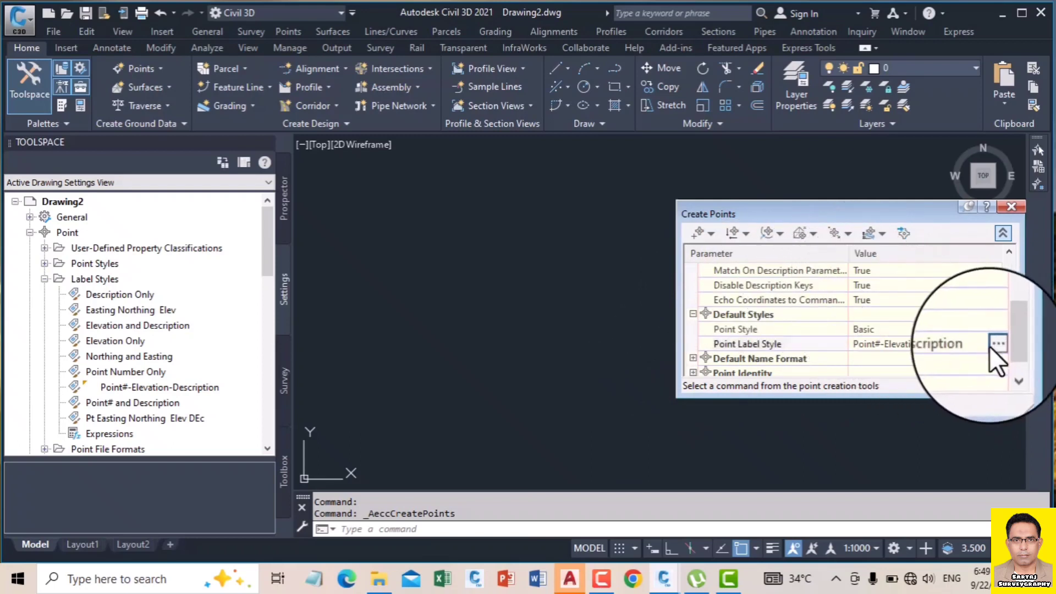
pyautogui.click(996, 343)
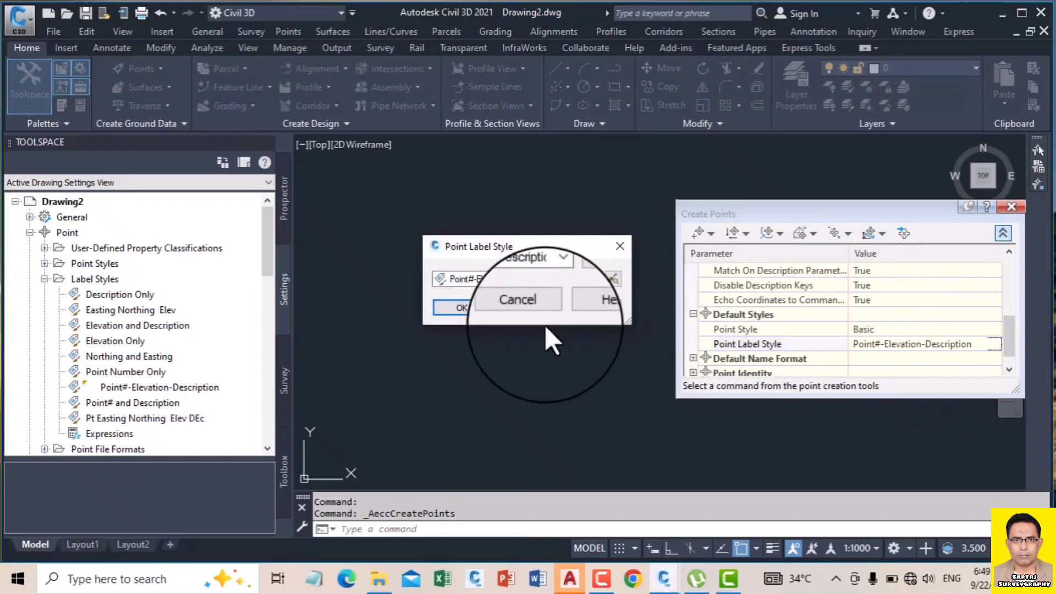
pyautogui.click(557, 279)
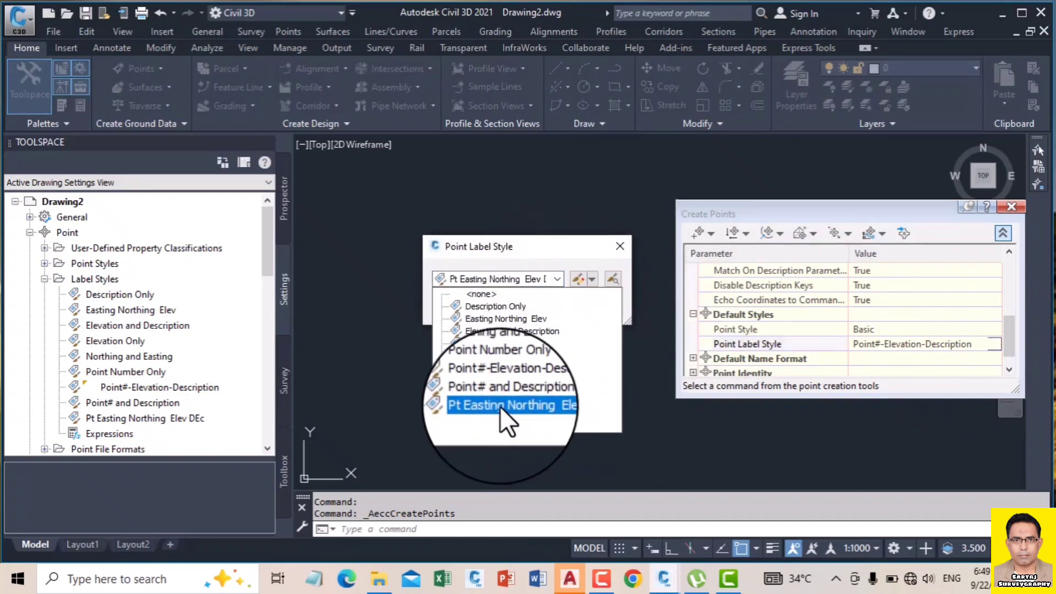
pyautogui.click(500, 407)
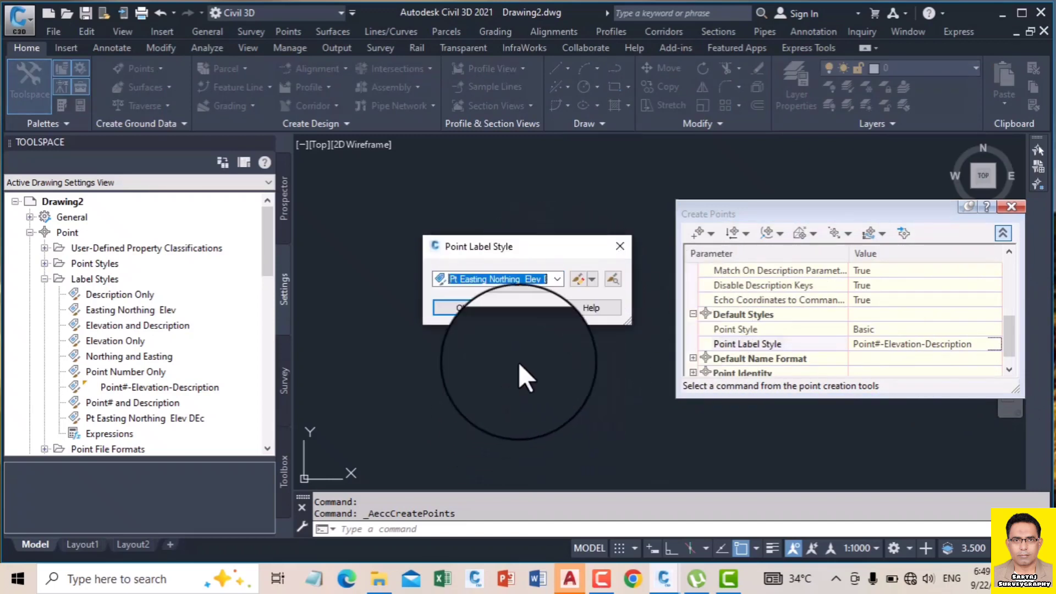
pyautogui.click(459, 307)
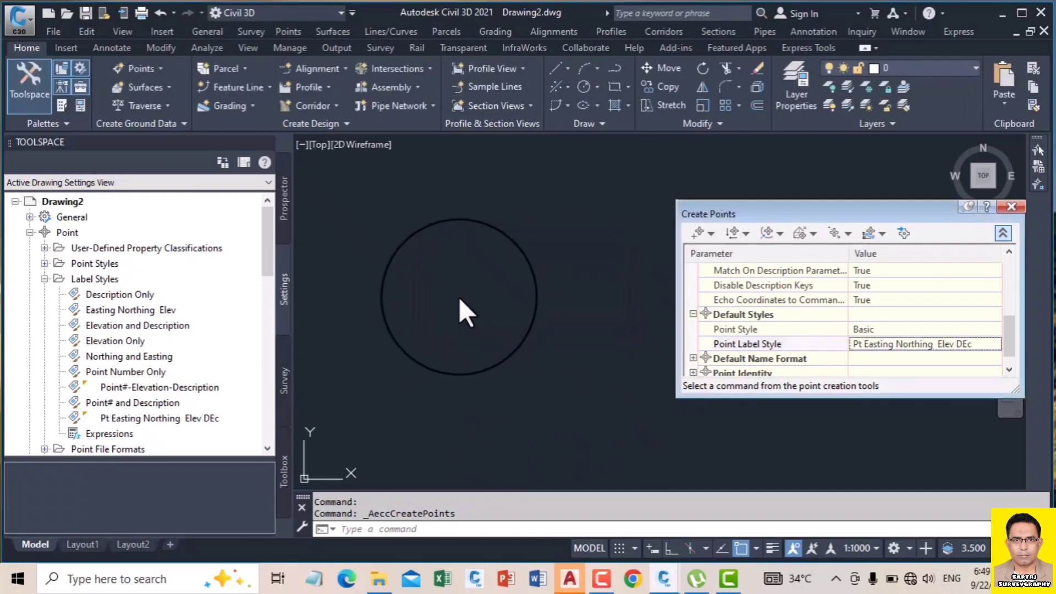
# Manually place one point in Drawing2 to check its label, and close the point creation tools.
pyautogui.click(691, 233)
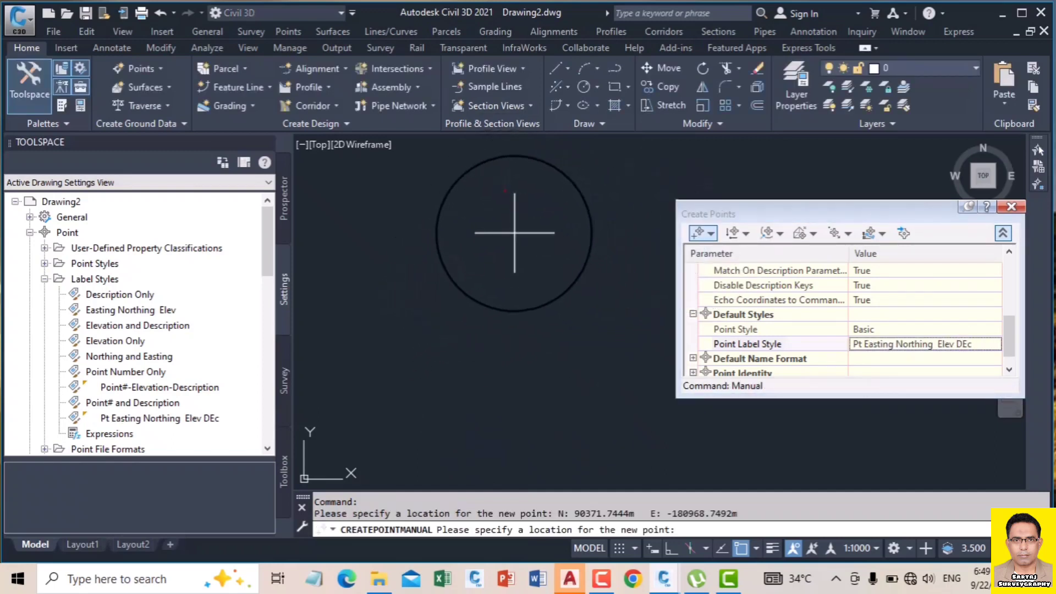
pyautogui.press('Escape')
pyautogui.press('Escape')
pyautogui.write('z')
pyautogui.press('Return')
pyautogui.write('e')
pyautogui.press('Return')
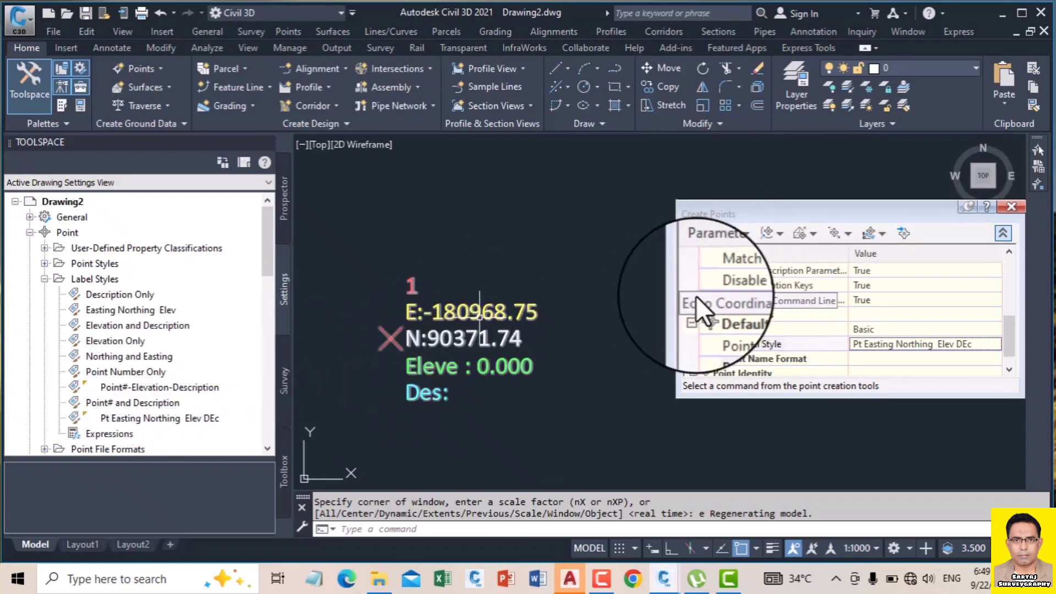
pyautogui.click(1011, 207)
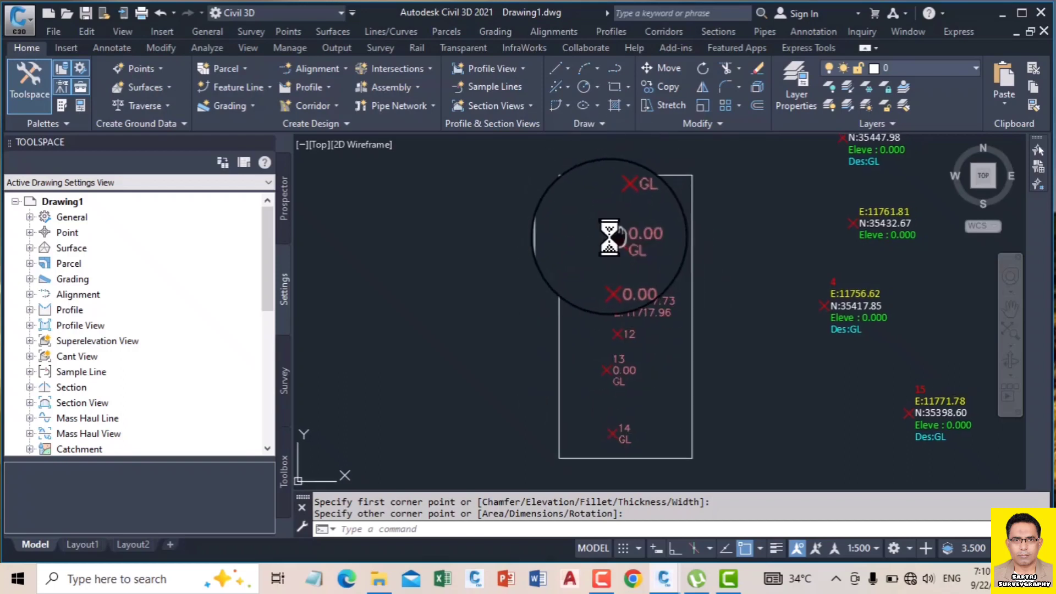
pyautogui.moveTo(608, 235); pyautogui.dragTo(484, 236, button='middle')
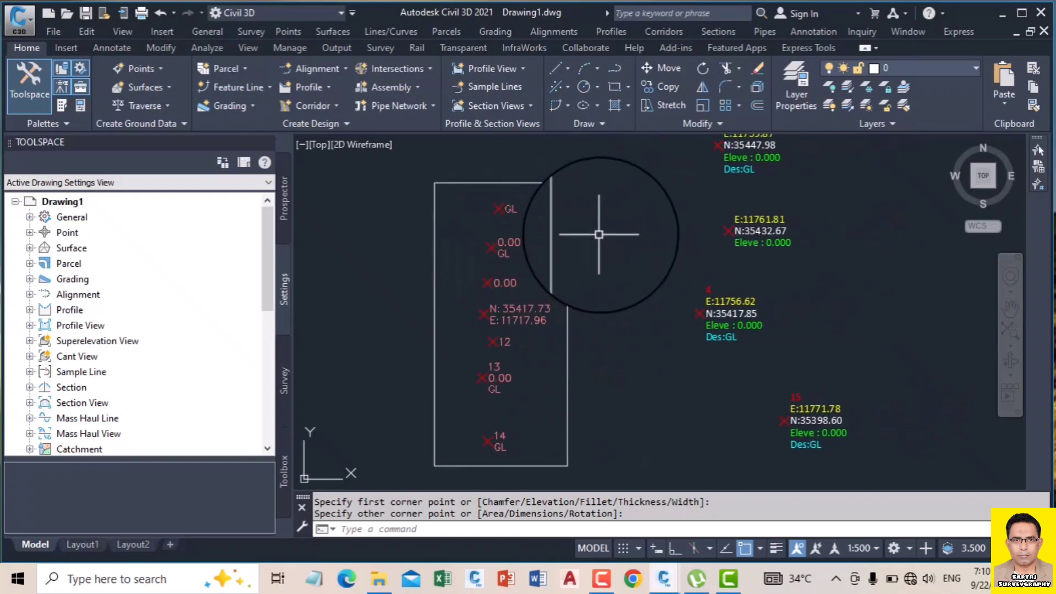